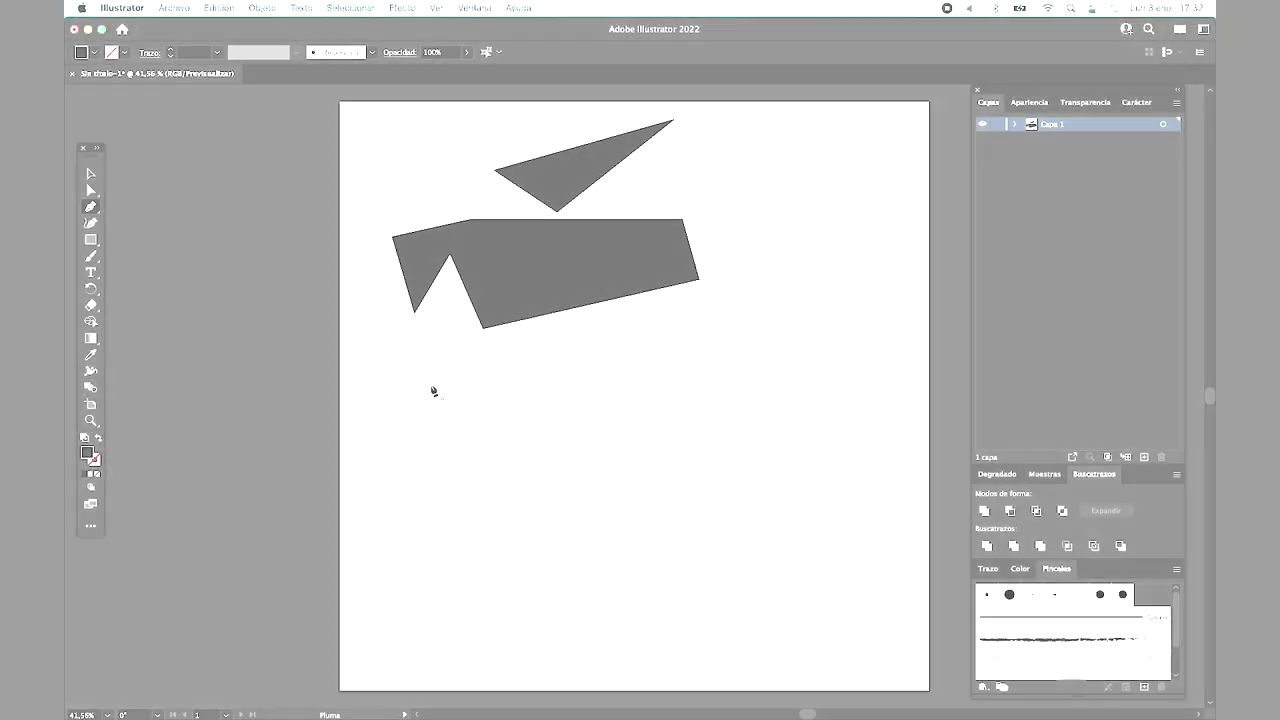
Step: Place a first anchor point on the coloured couple demo artwork
{"action": "left_click", "coordinate": [430, 385]}
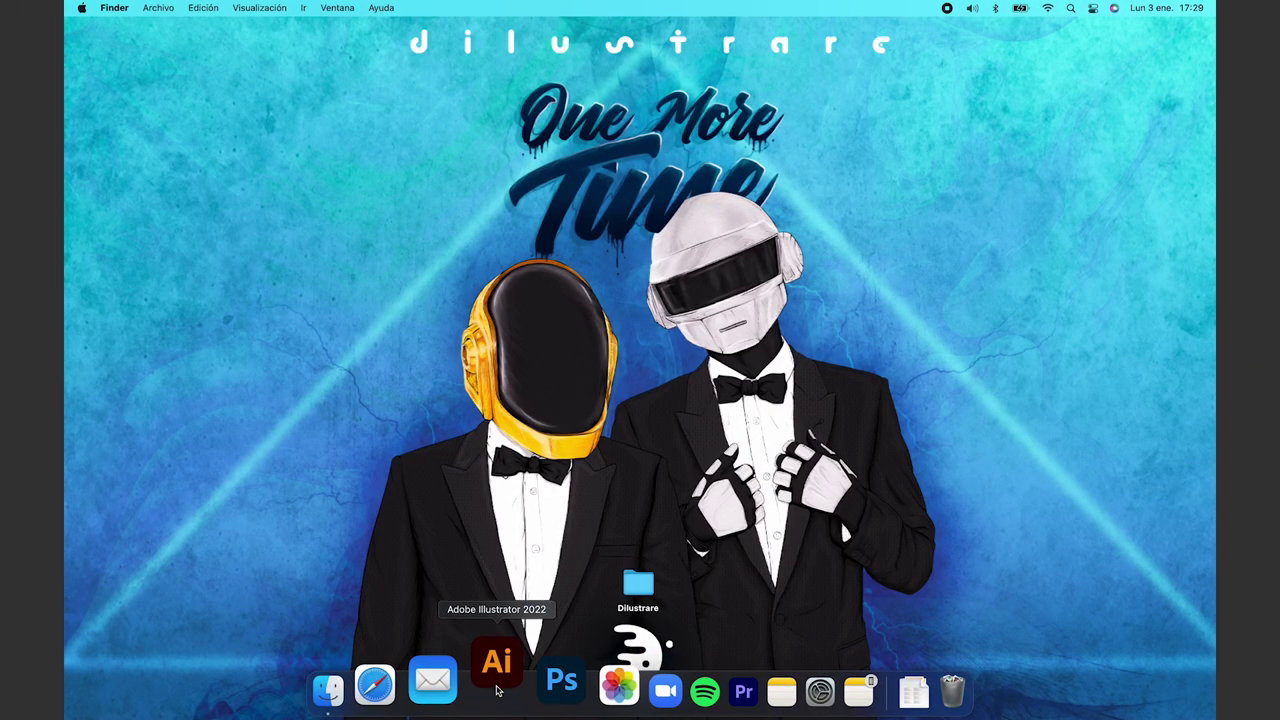
Step: Launch Illustrator from the Dock and check its version in About Illustrator
{"action": "left_click", "coordinate": [497, 688]}
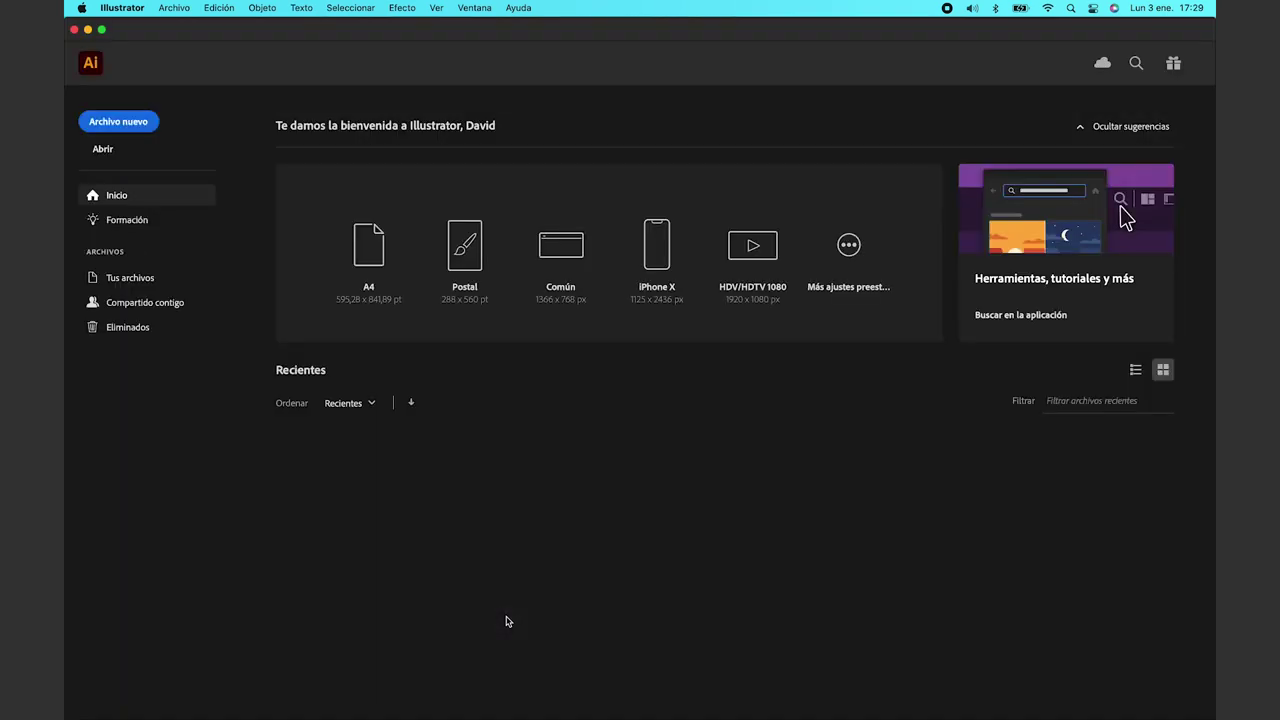
{"action": "left_click", "coordinate": [121, 8]}
{"action": "left_click", "coordinate": [144, 29]}
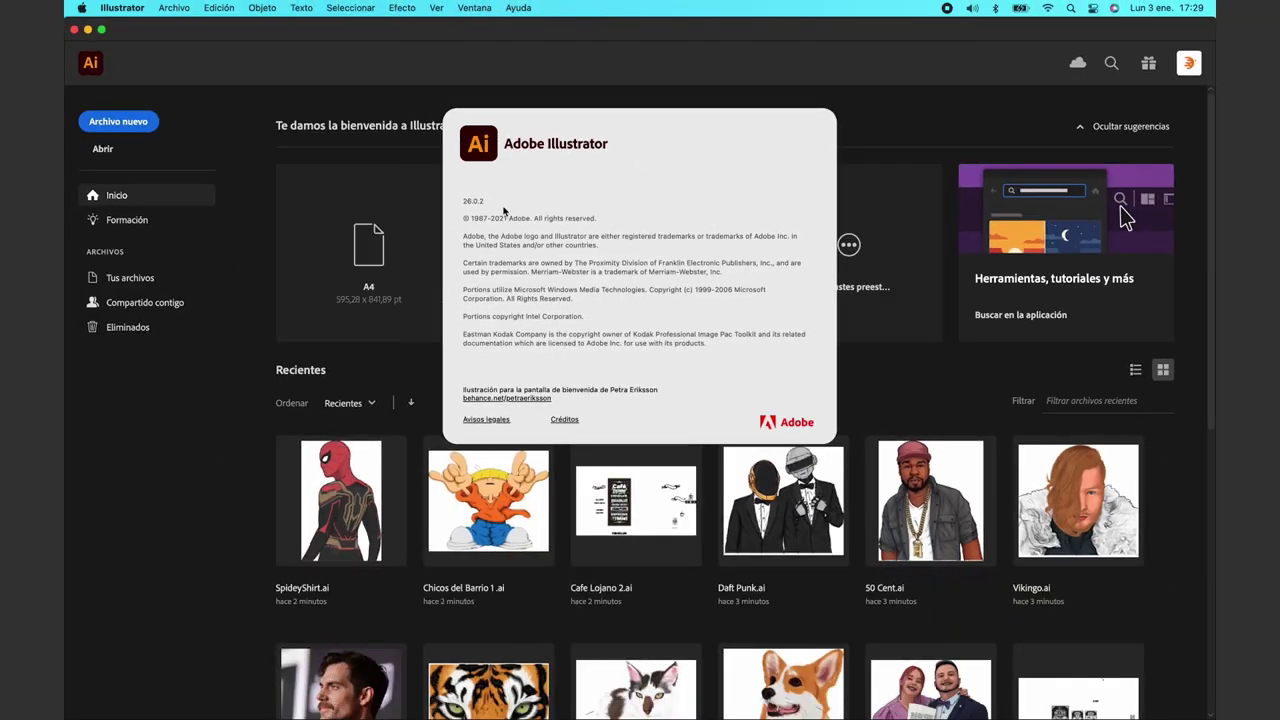
{"action": "left_click", "coordinate": [500, 211]}
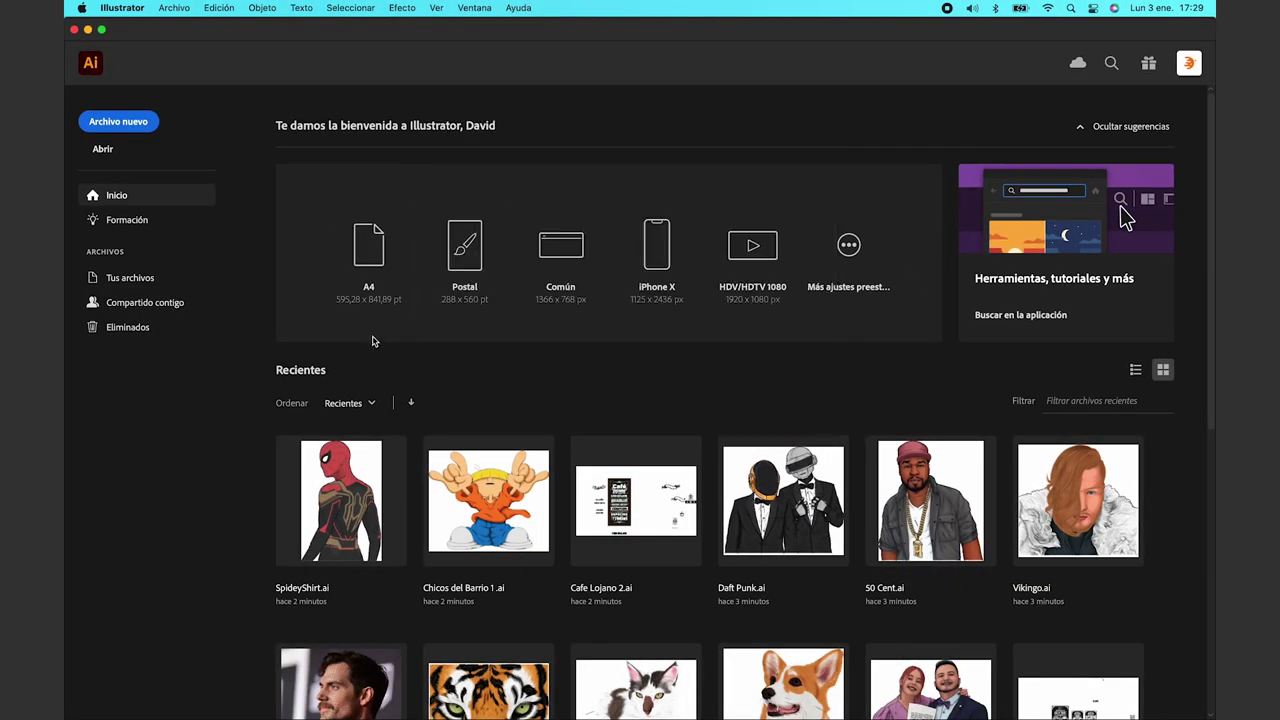
Step: Create a 1000 × 1000 px RGB document with raster effects at Media (150 ppp)
{"action": "left_click", "coordinate": [140, 121]}
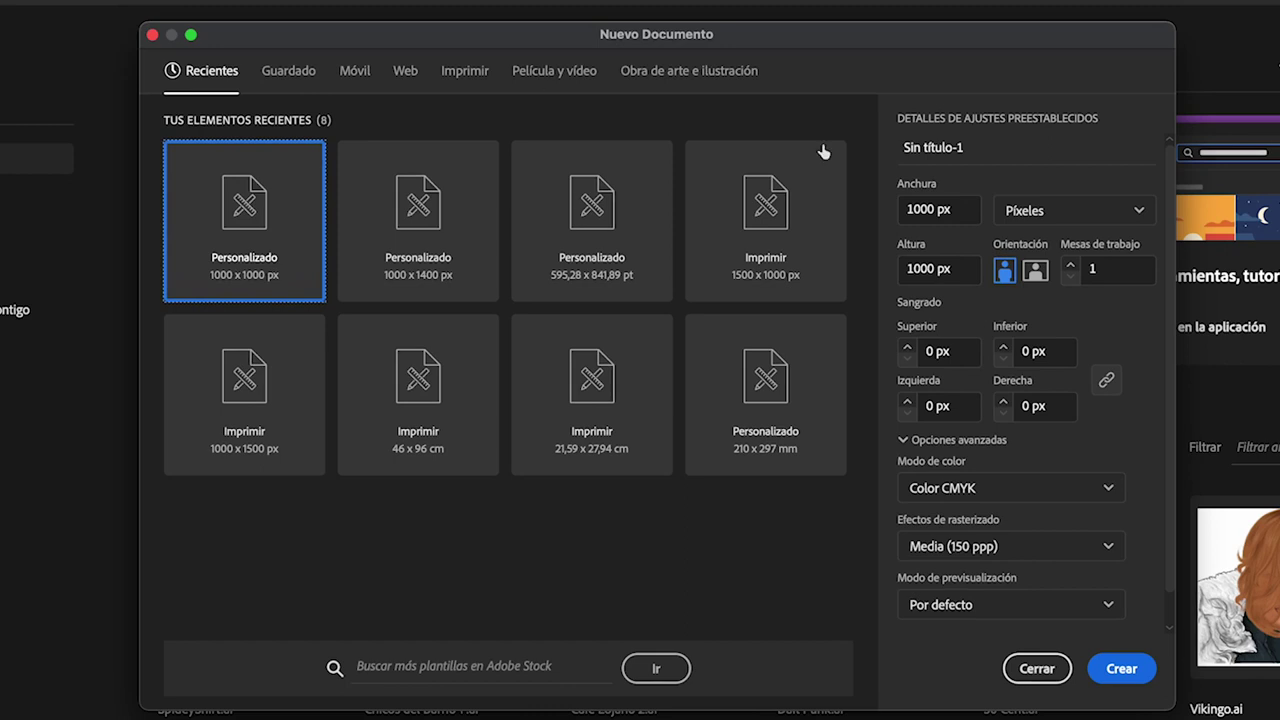
{"action": "left_click", "coordinate": [1070, 211]}
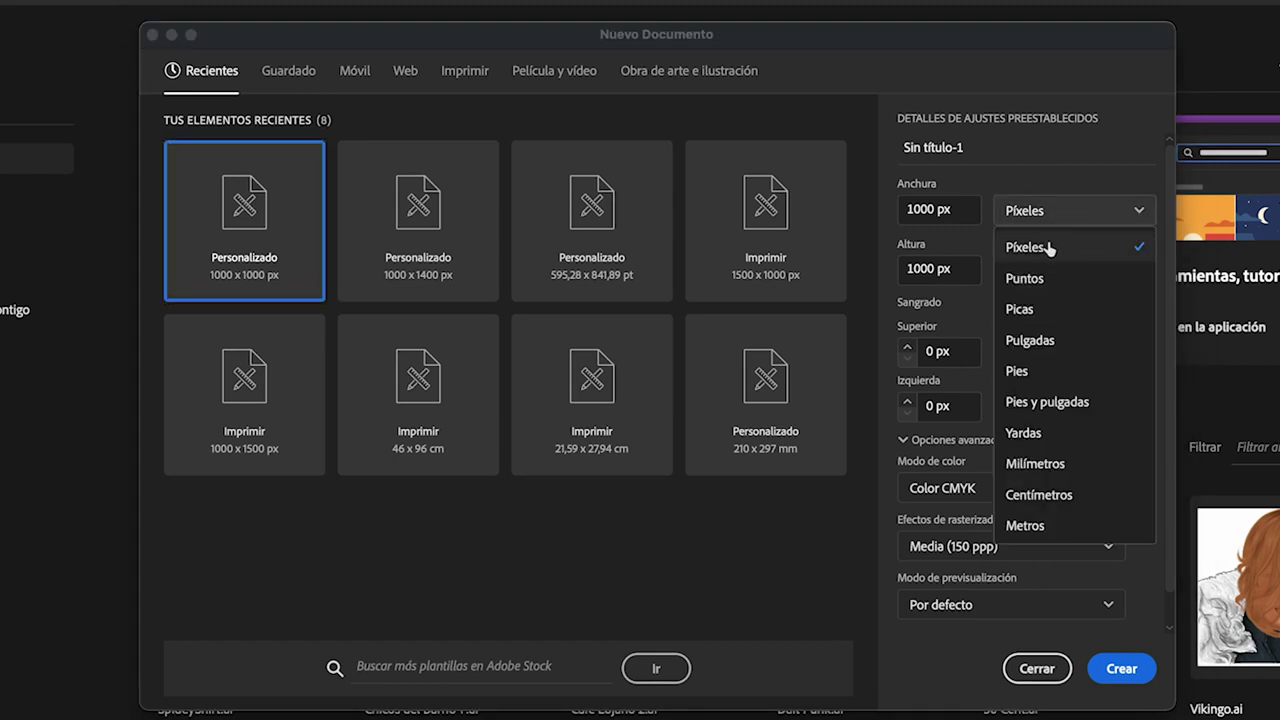
{"action": "left_click", "coordinate": [1050, 246]}
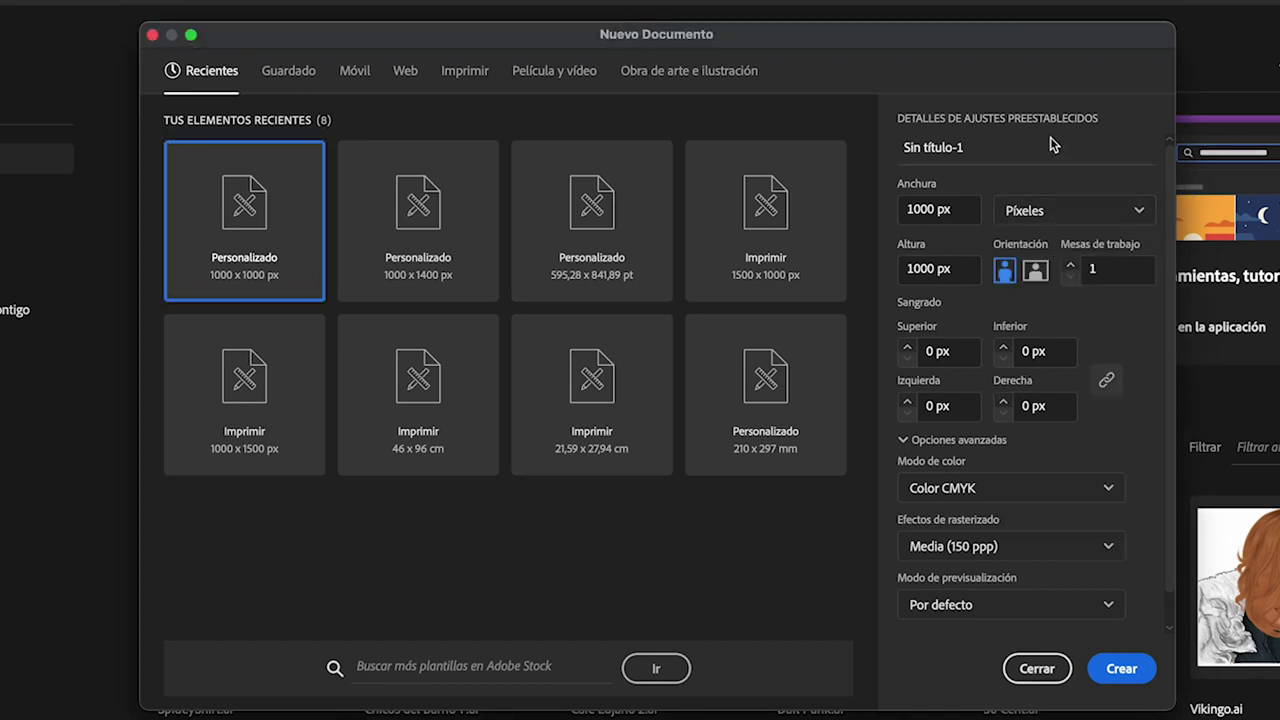
{"action": "left_click", "coordinate": [962, 211]}
{"action": "left_click", "coordinate": [964, 268]}
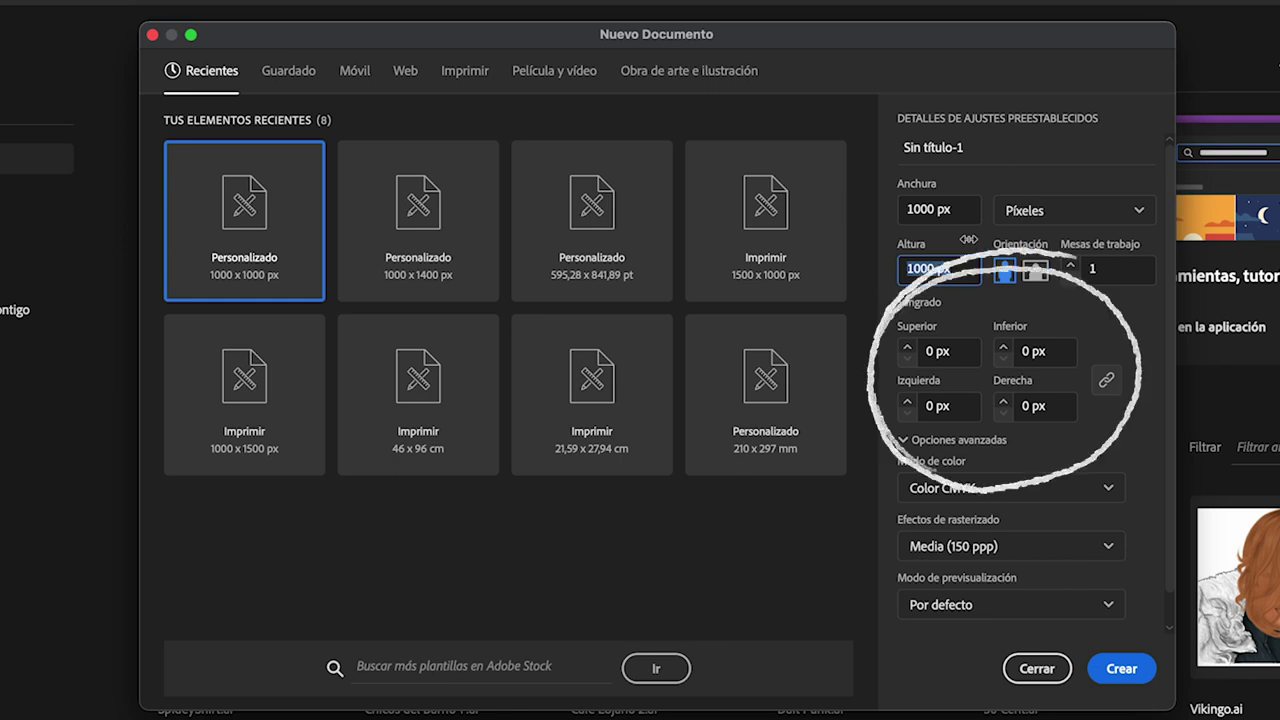
{"action": "left_click", "coordinate": [1043, 498]}
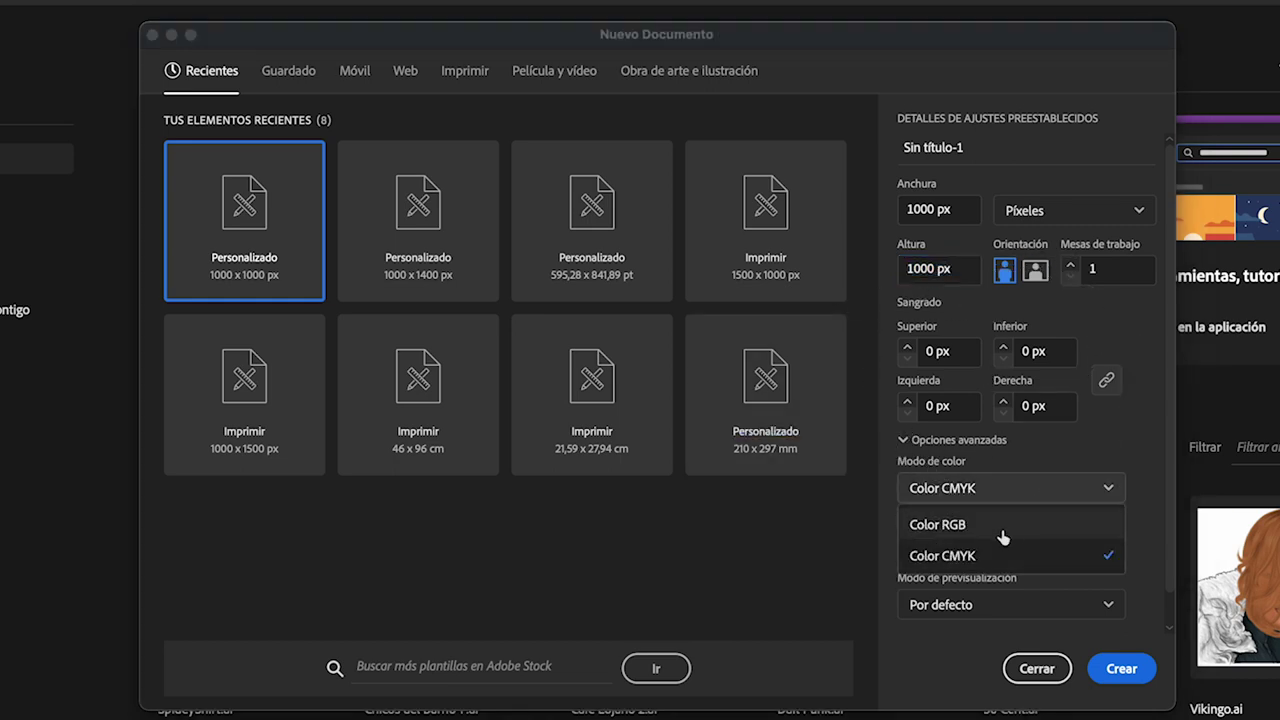
{"action": "left_click", "coordinate": [1003, 526]}
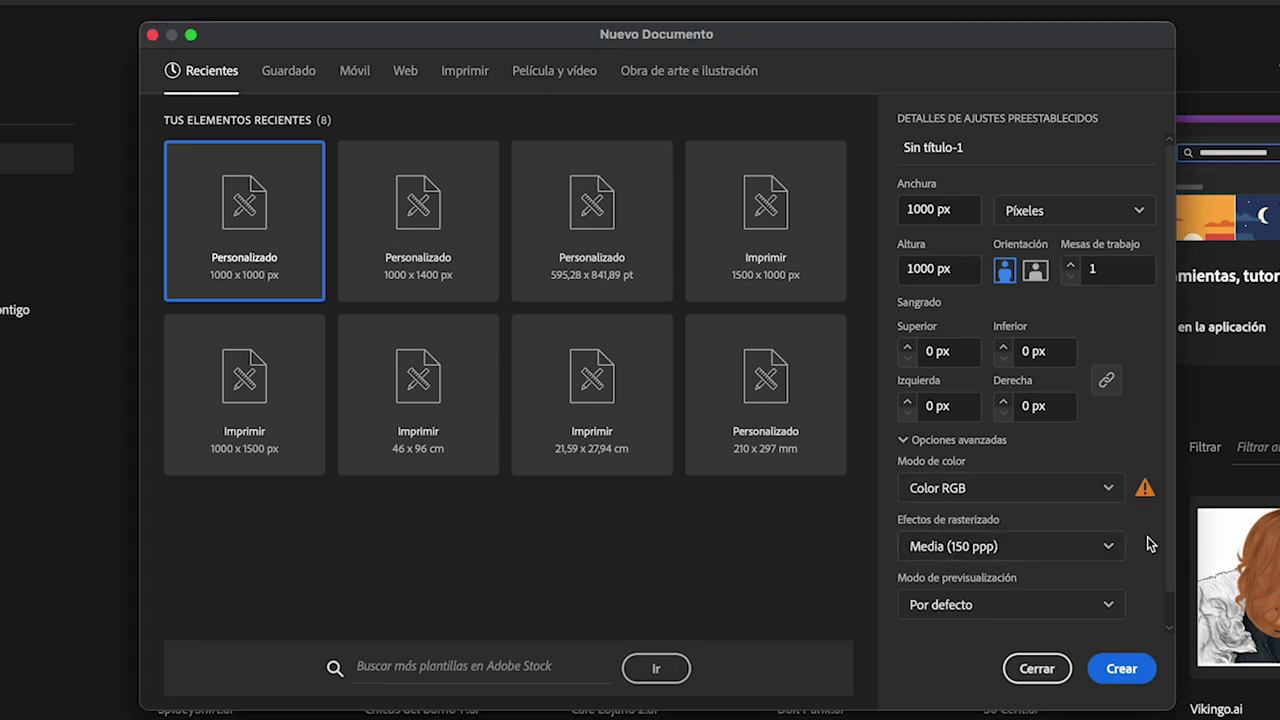
{"action": "left_click", "coordinate": [1069, 548]}
{"action": "left_click", "coordinate": [997, 617]}
{"action": "scroll", "coordinate": [1020, 590], "scroll_direction": "down", "scroll_amount": 1}
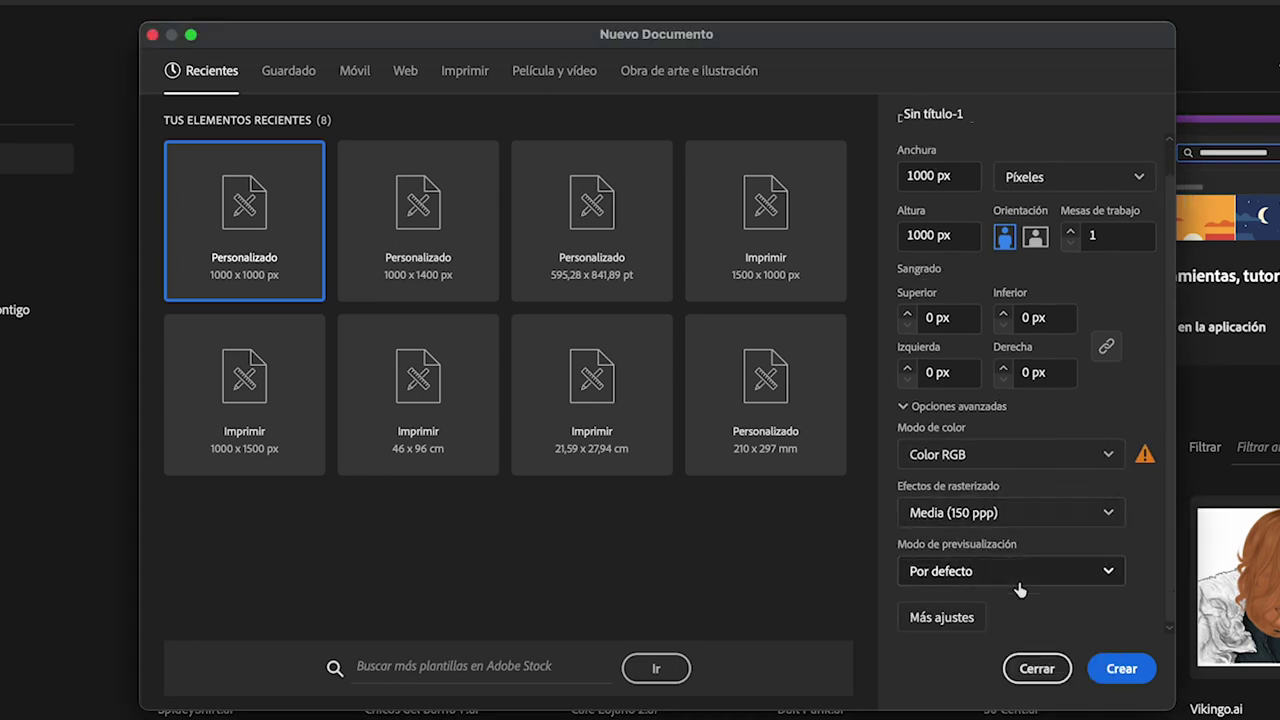
{"action": "left_click", "coordinate": [1132, 672]}
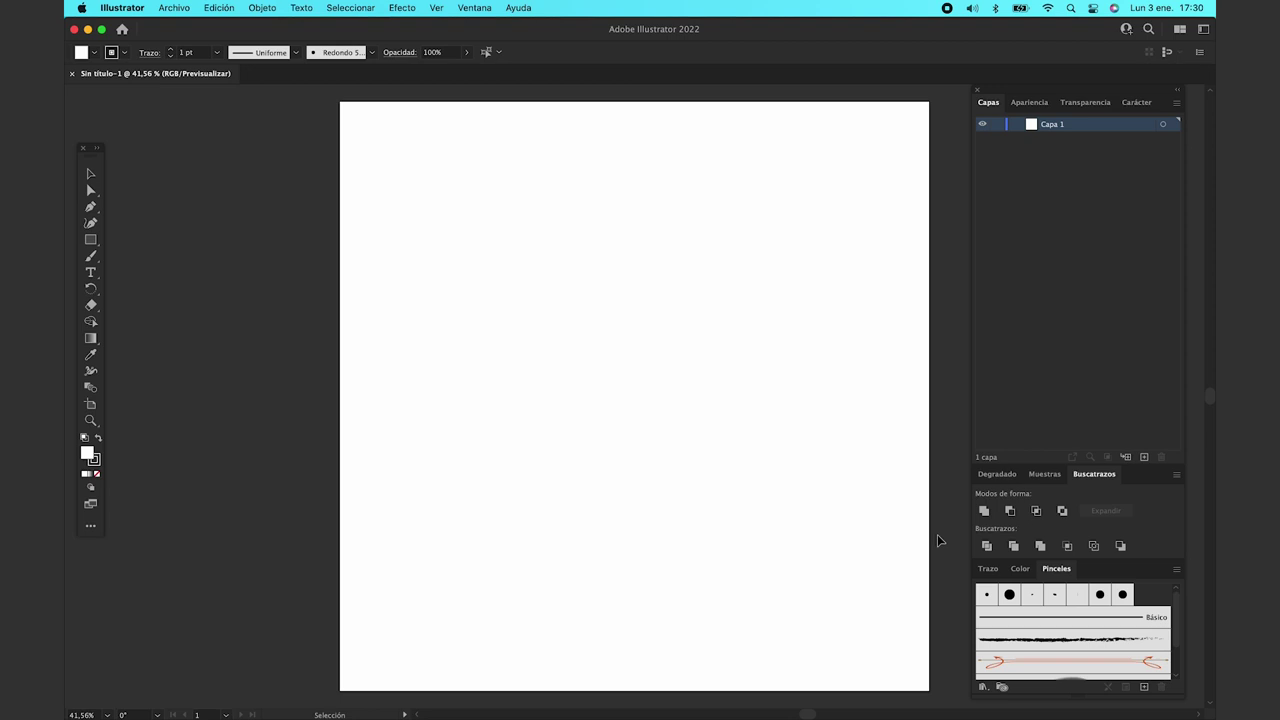
{"action": "left_click", "coordinate": [473, 13]}
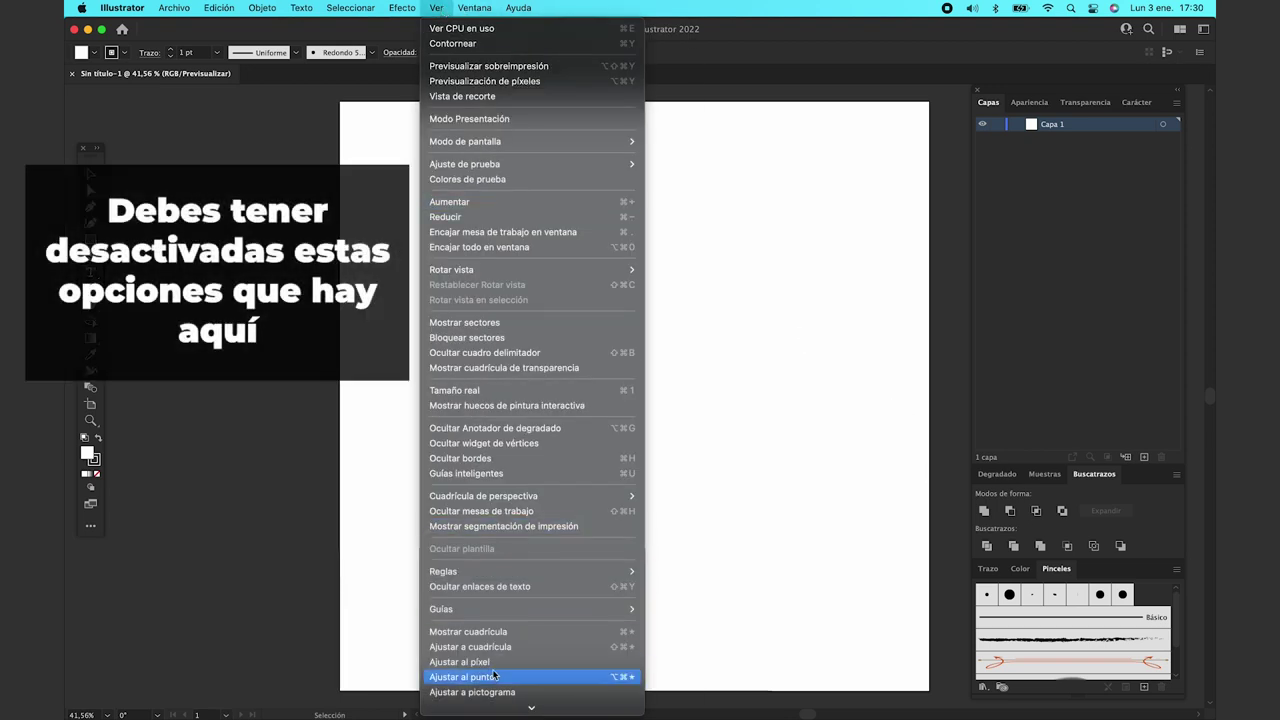
{"action": "scroll", "coordinate": [470, 660], "scroll_direction": "down", "scroll_amount": 1}
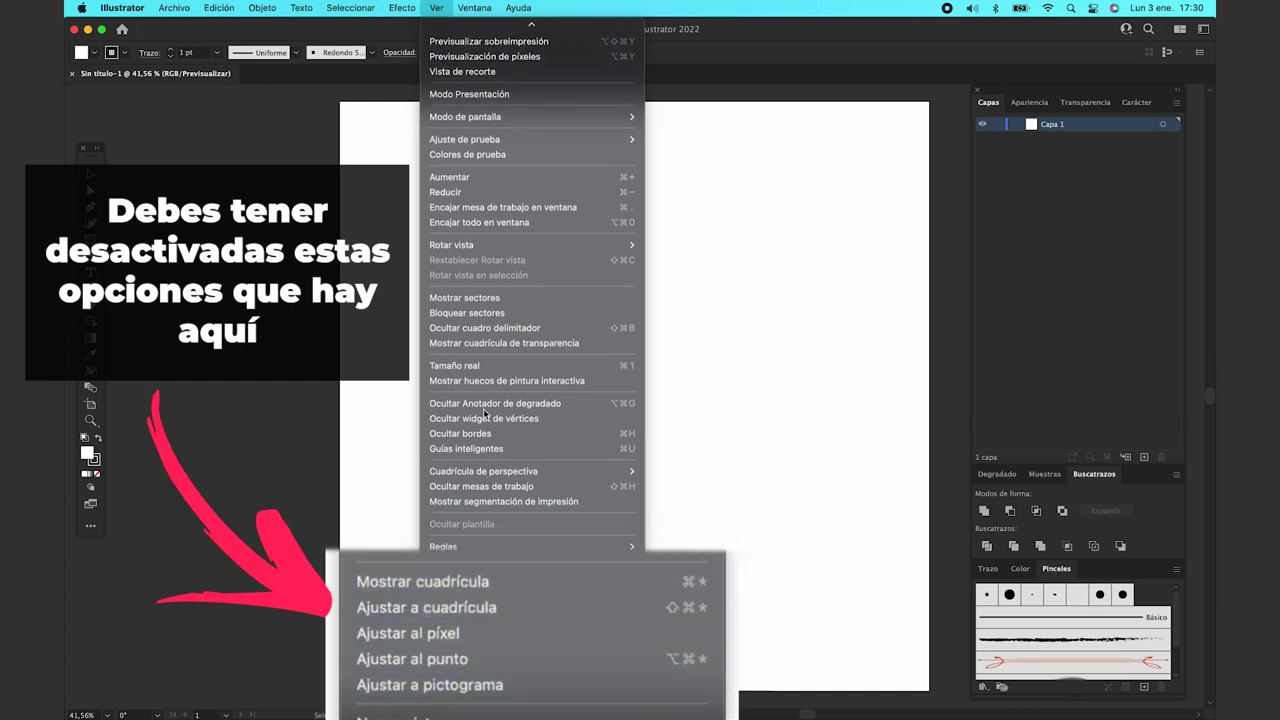
{"action": "left_click", "coordinate": [443, 11]}
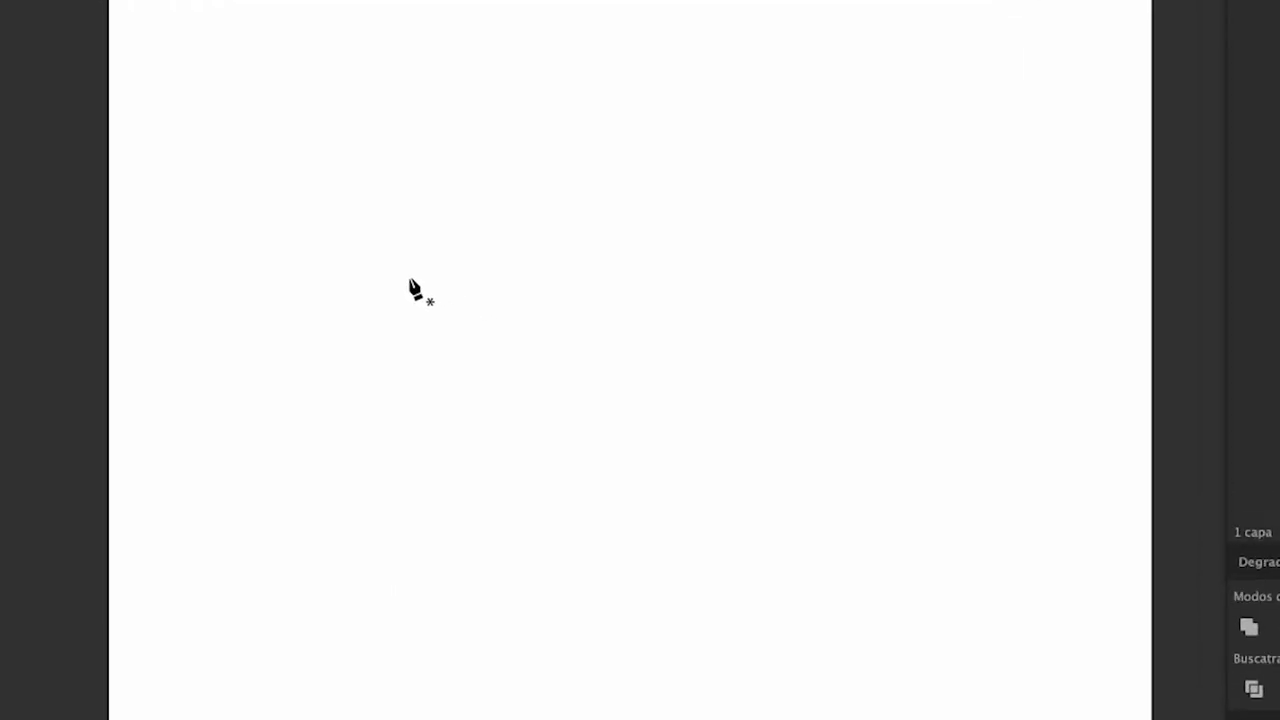
Step: Close a triangle with the Pen tool and swap fill and stroke to make it solid black
{"action": "left_click_drag", "start_coordinate": [380, 278], "coordinate": [390, 299]}
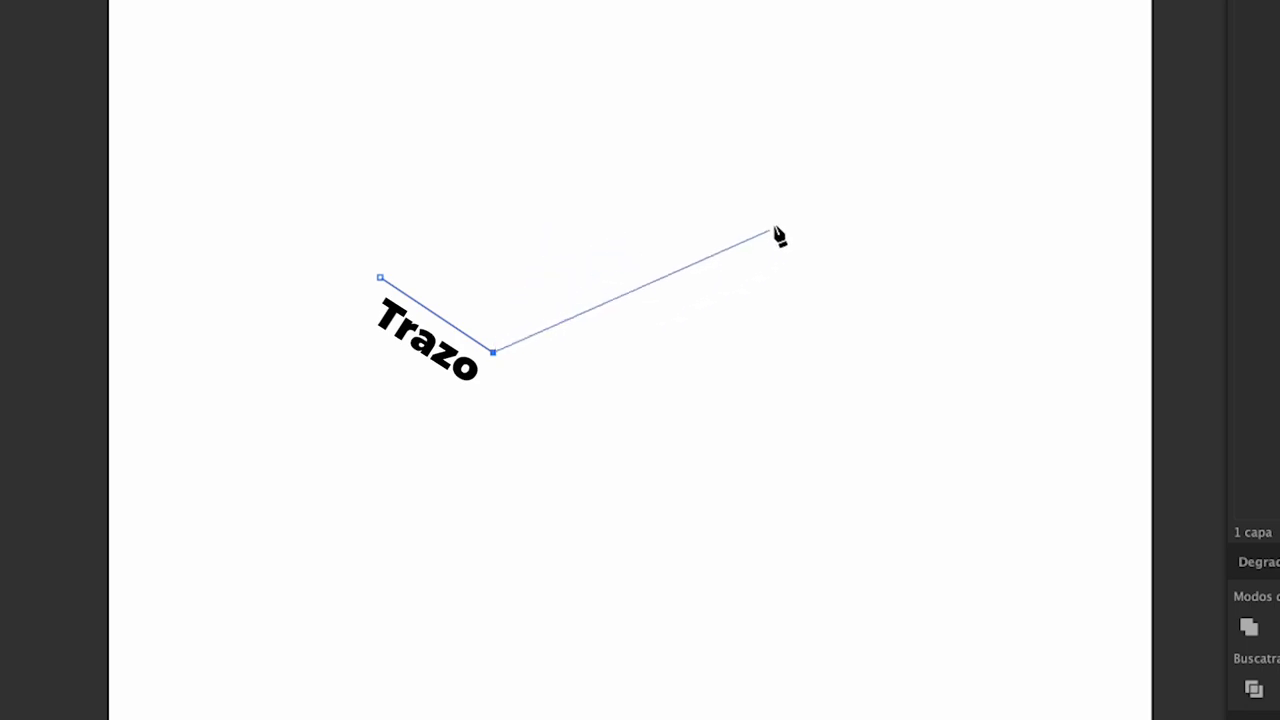
{"action": "left_click", "coordinate": [703, 186]}
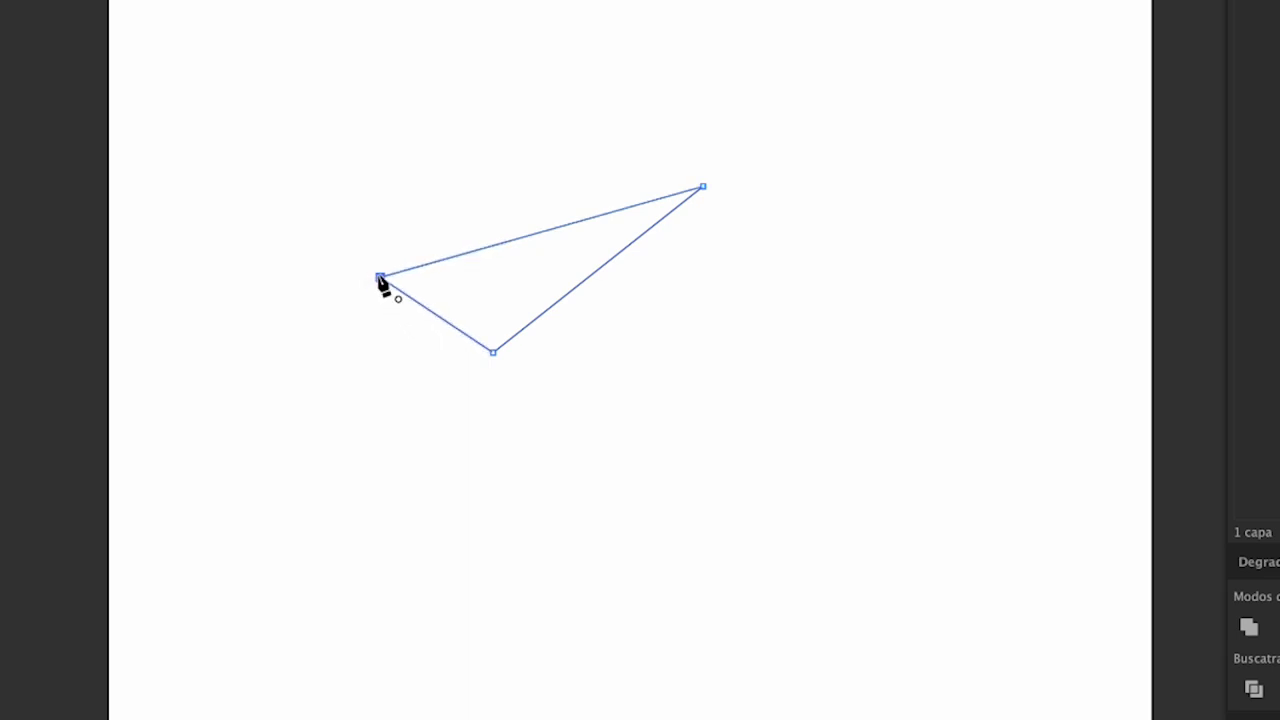
{"action": "left_click", "coordinate": [380, 277]}
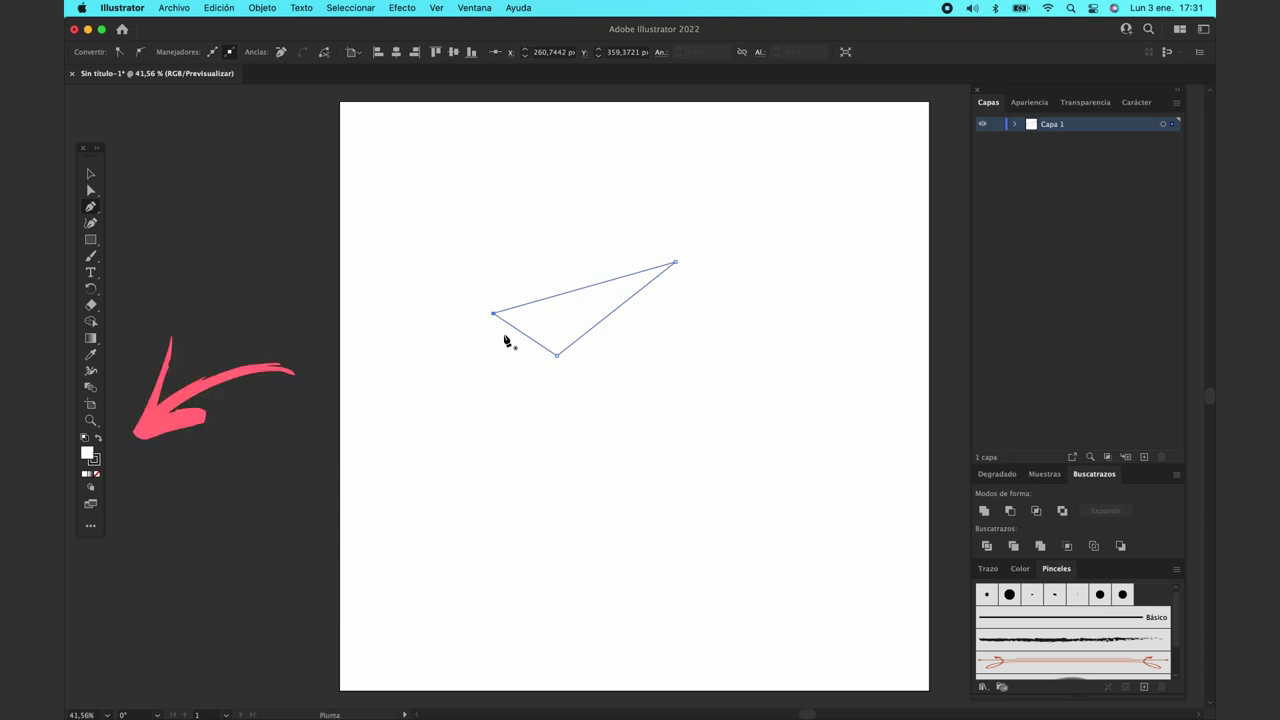
{"action": "key", "text": "v"}
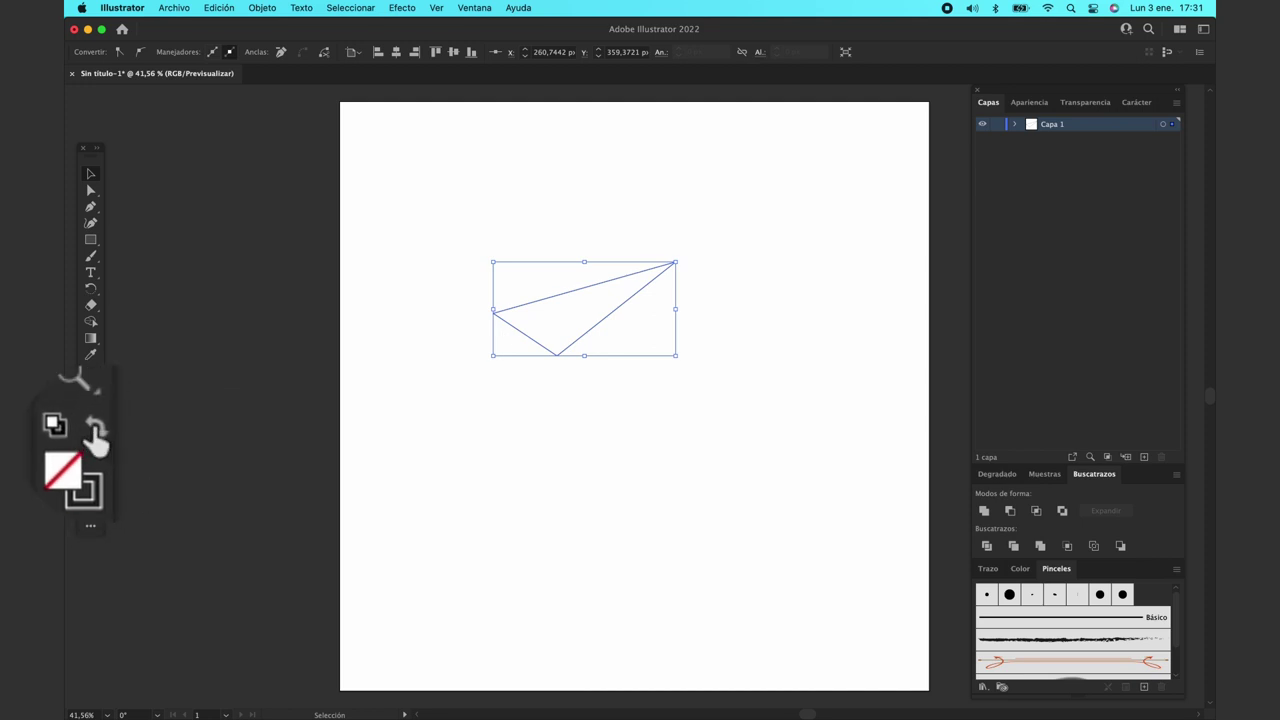
{"action": "left_click", "coordinate": [96, 430]}
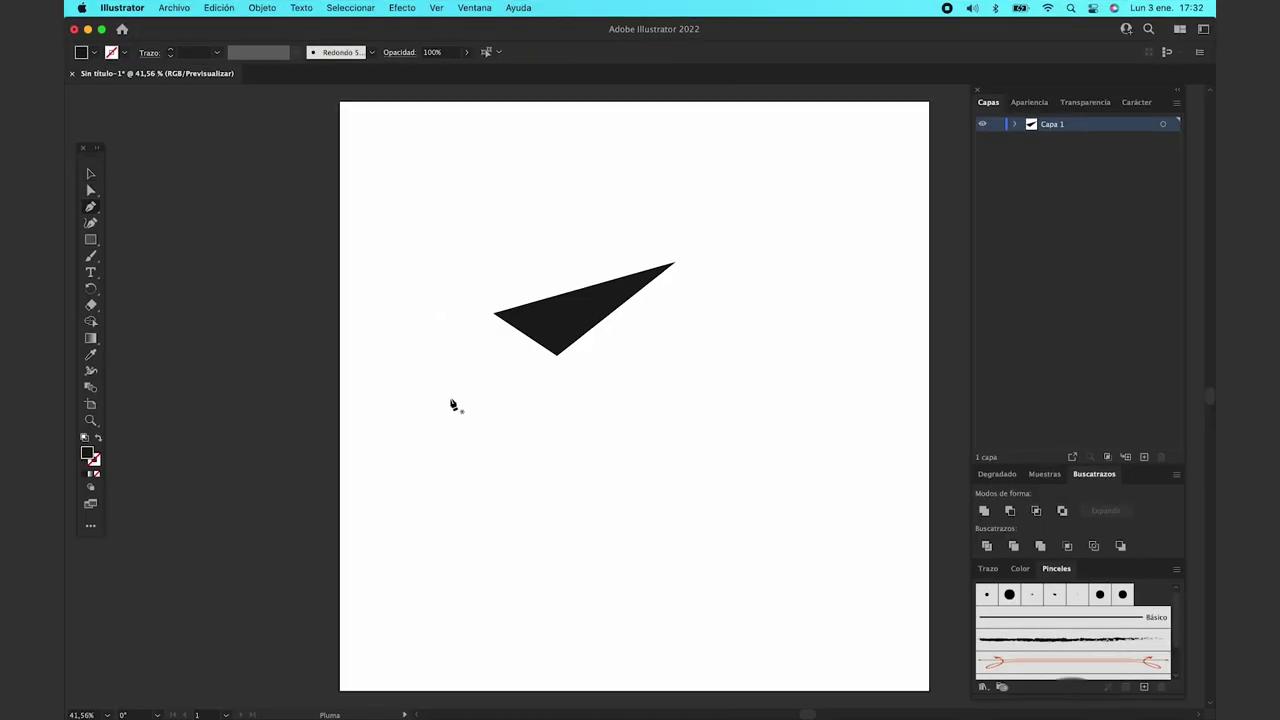
Step: Draw a larger notched polygon below the triangle from seven corner points
{"action": "left_click", "coordinate": [450, 397]}
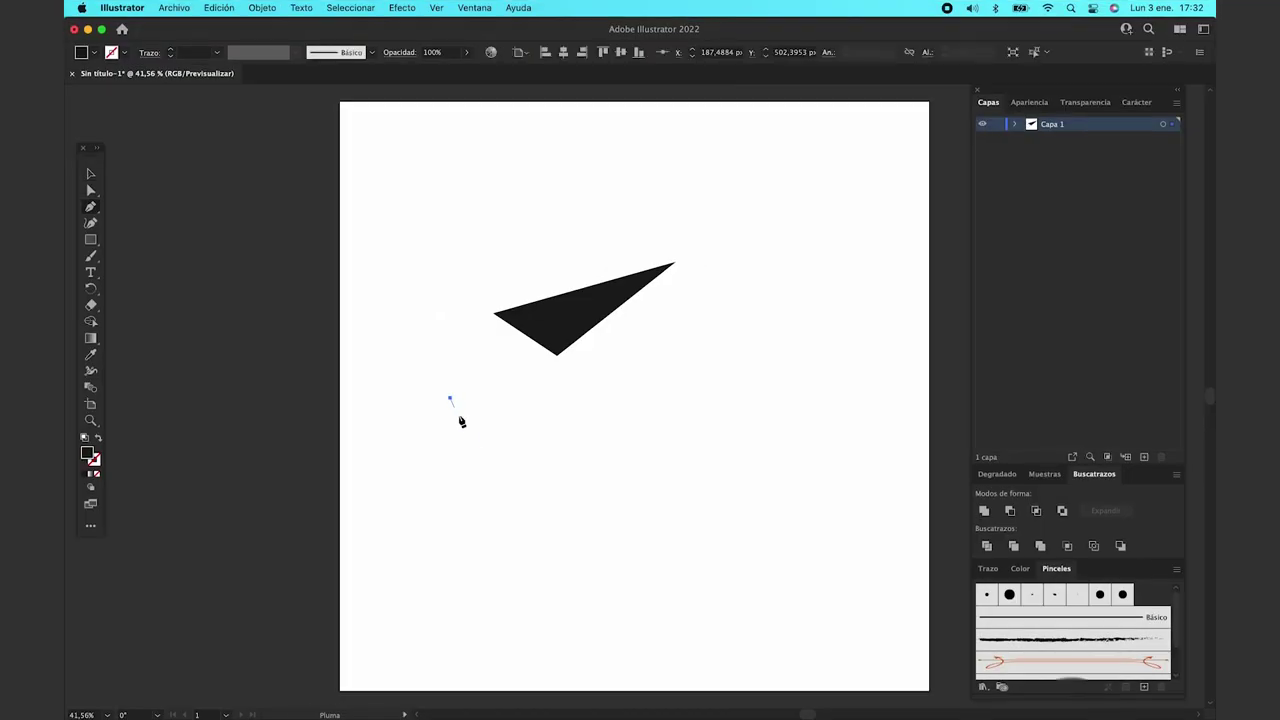
{"action": "left_click", "coordinate": [483, 471]}
{"action": "left_click", "coordinate": [700, 422]}
{"action": "left_click", "coordinate": [683, 362]}
{"action": "left_click", "coordinate": [472, 363]}
{"action": "left_click", "coordinate": [392, 380]}
{"action": "left_click", "coordinate": [413, 457]}
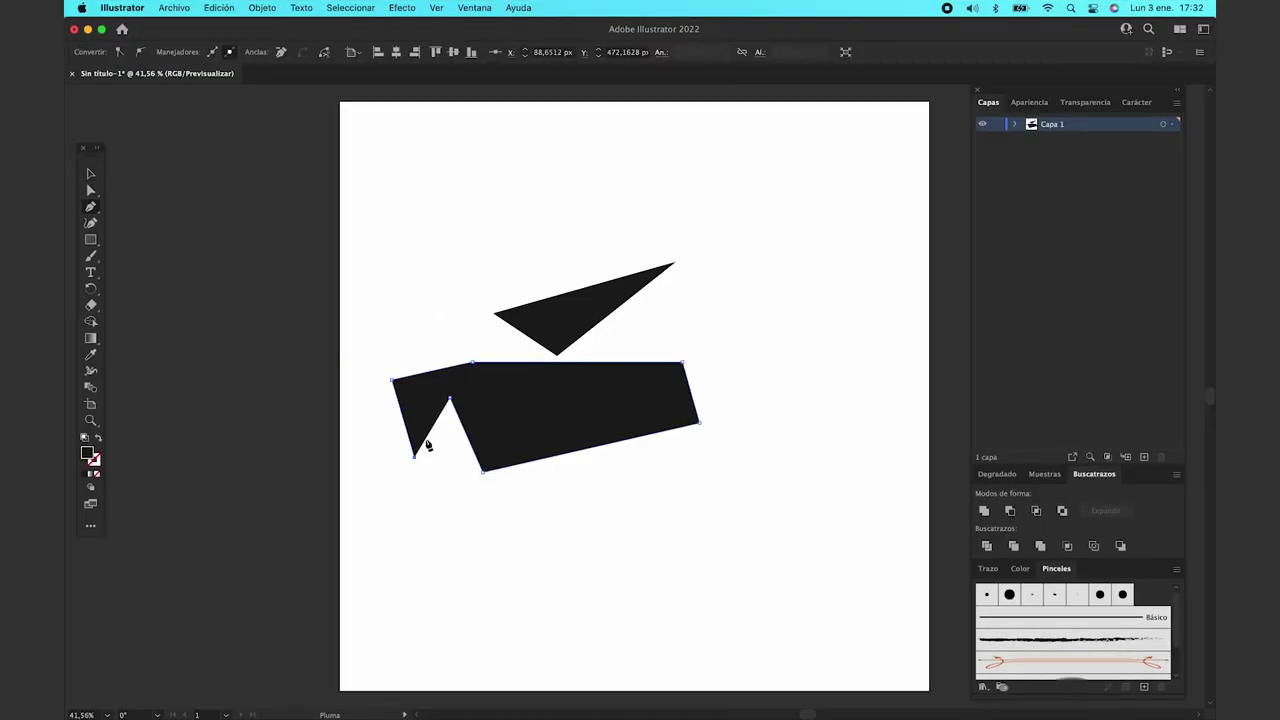
Step: Pan to the empty lower artboard area and start a new straight path there
{"action": "key", "text": "v"}
{"action": "left_click_drag", "start_coordinate": [543, 309], "coordinate": [543, 165]}
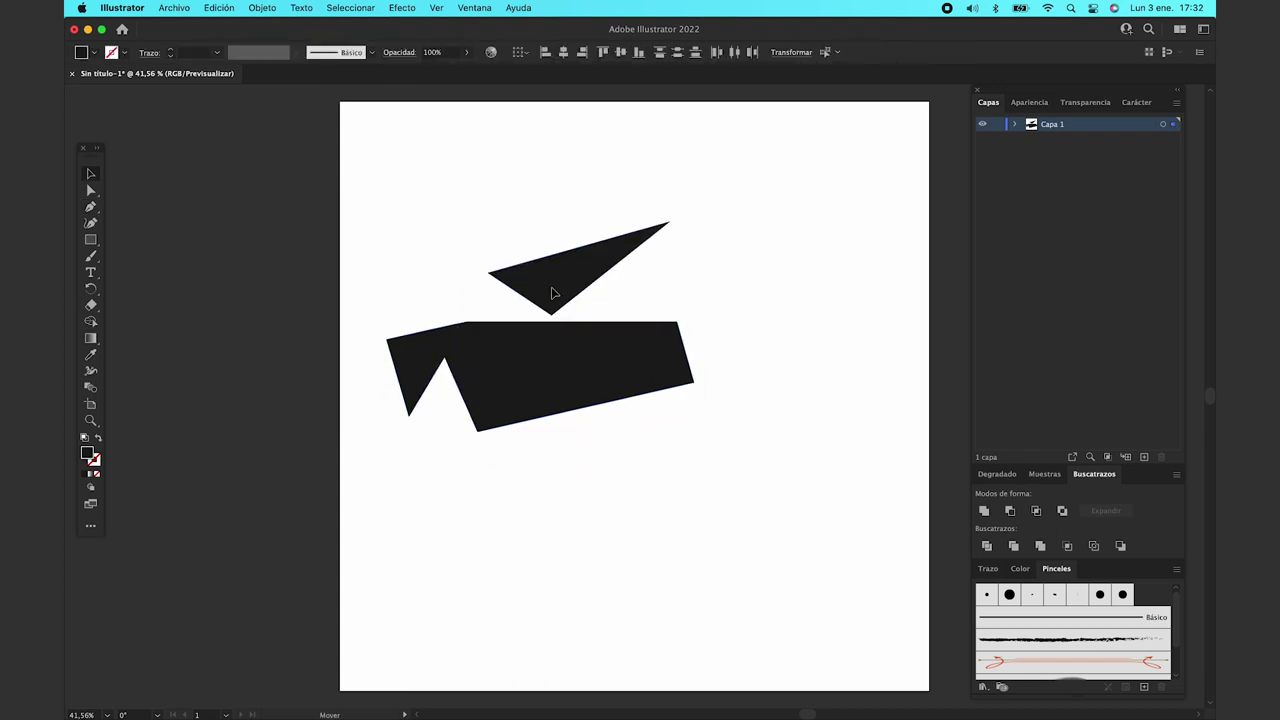
{"action": "left_click", "coordinate": [755, 290]}
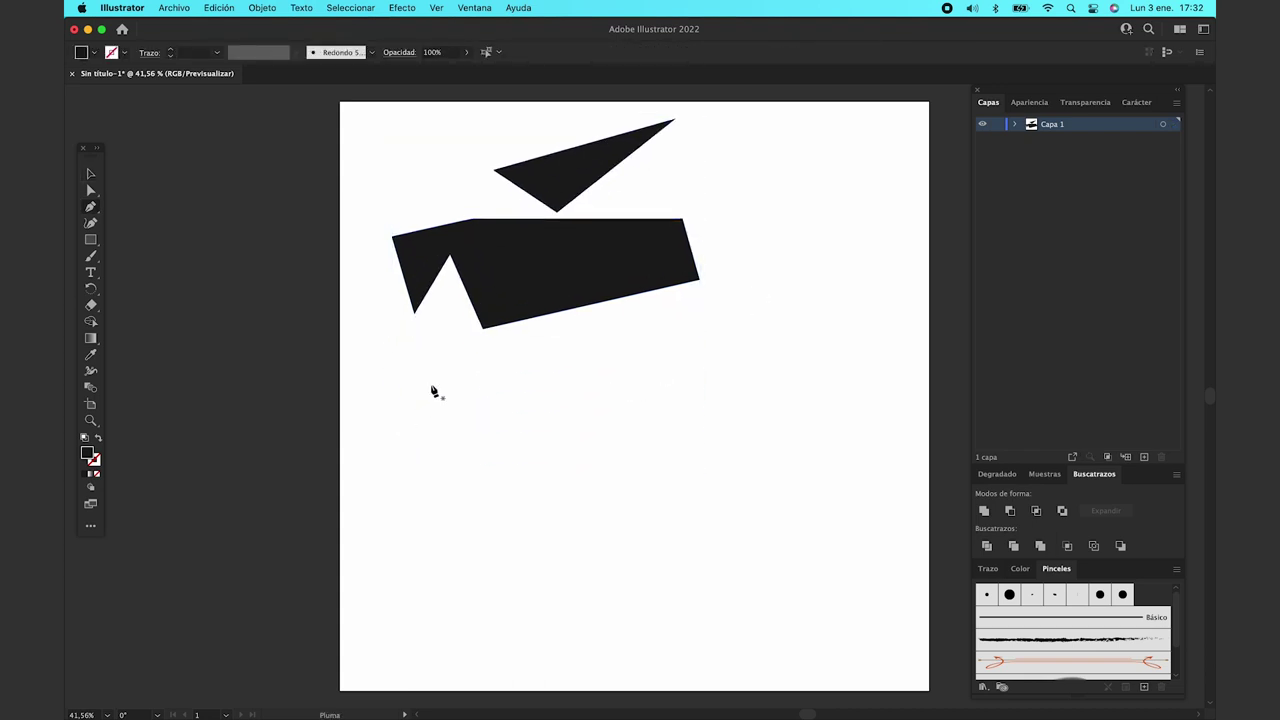
{"action": "left_click", "coordinate": [431, 386]}
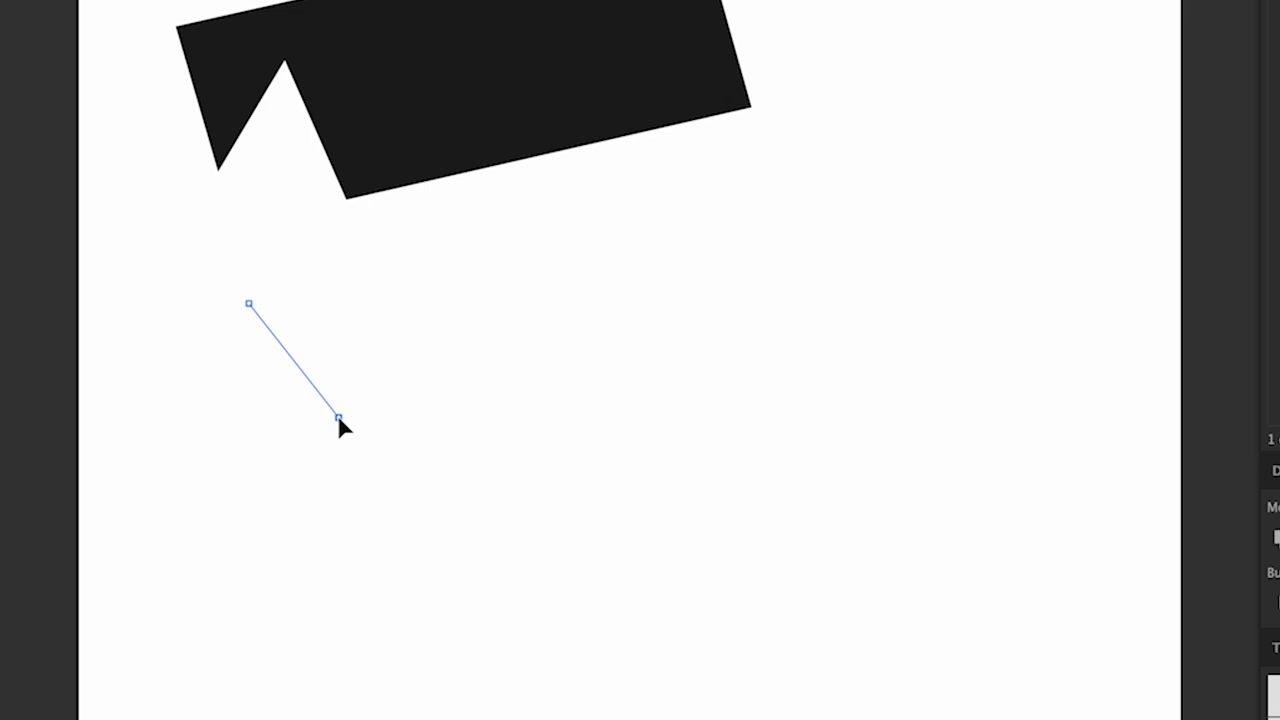
Step: Draw a closed, smoothly curved fish-shaped path with the Pen tool, then deselect it
{"action": "left_click_drag", "start_coordinate": [367, 420], "coordinate": [422, 427]}
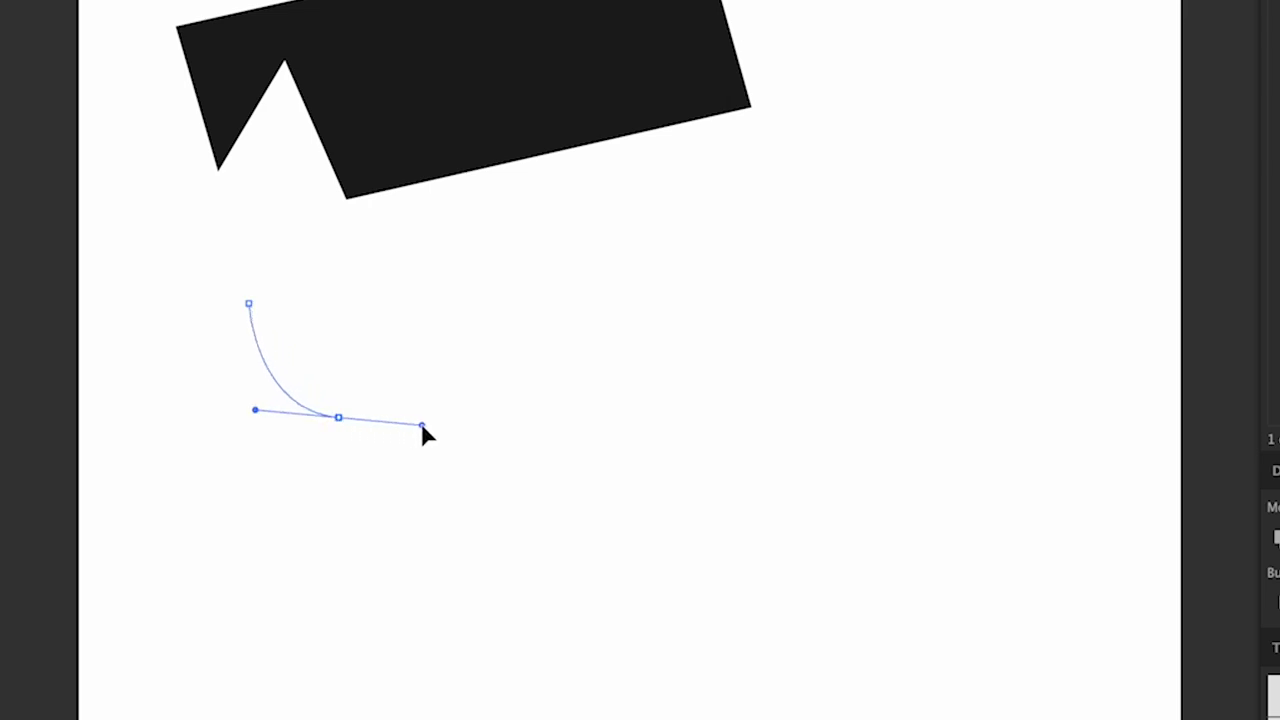
{"action": "left_click_drag", "start_coordinate": [422, 426], "coordinate": [418, 425]}
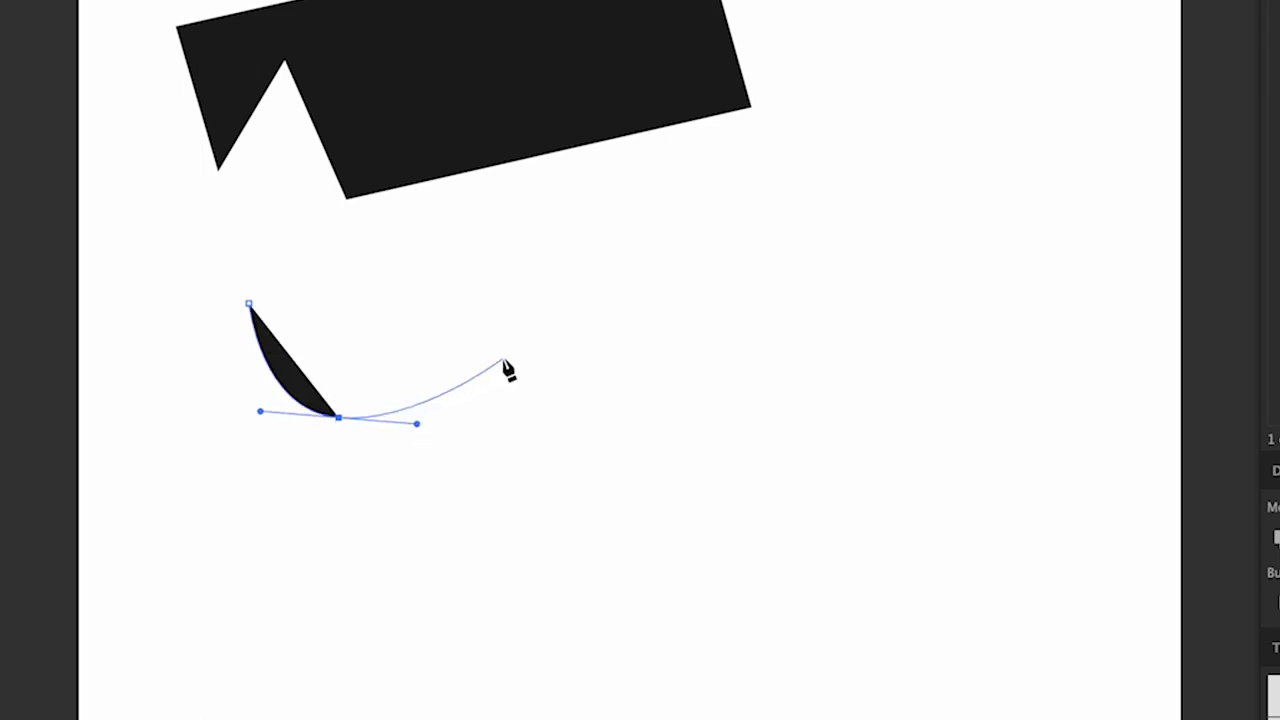
{"action": "left_click_drag", "start_coordinate": [521, 351], "coordinate": [630, 364]}
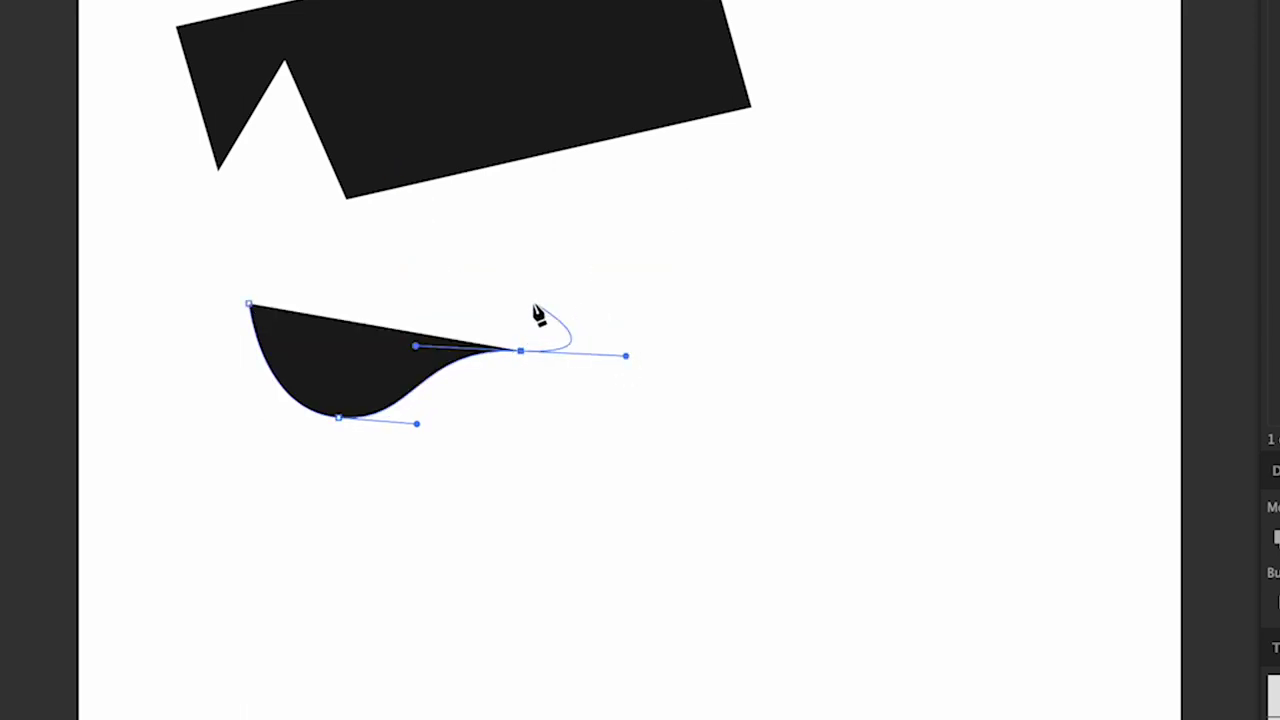
{"action": "left_click_drag", "start_coordinate": [510, 280], "coordinate": [472, 262]}
{"action": "left_click_drag", "start_coordinate": [347, 235], "coordinate": [306, 251]}
{"action": "left_click", "coordinate": [248, 302]}
{"action": "left_click_drag", "start_coordinate": [188, 373], "coordinate": [229, 387]}
{"action": "left_click", "coordinate": [338, 416]}
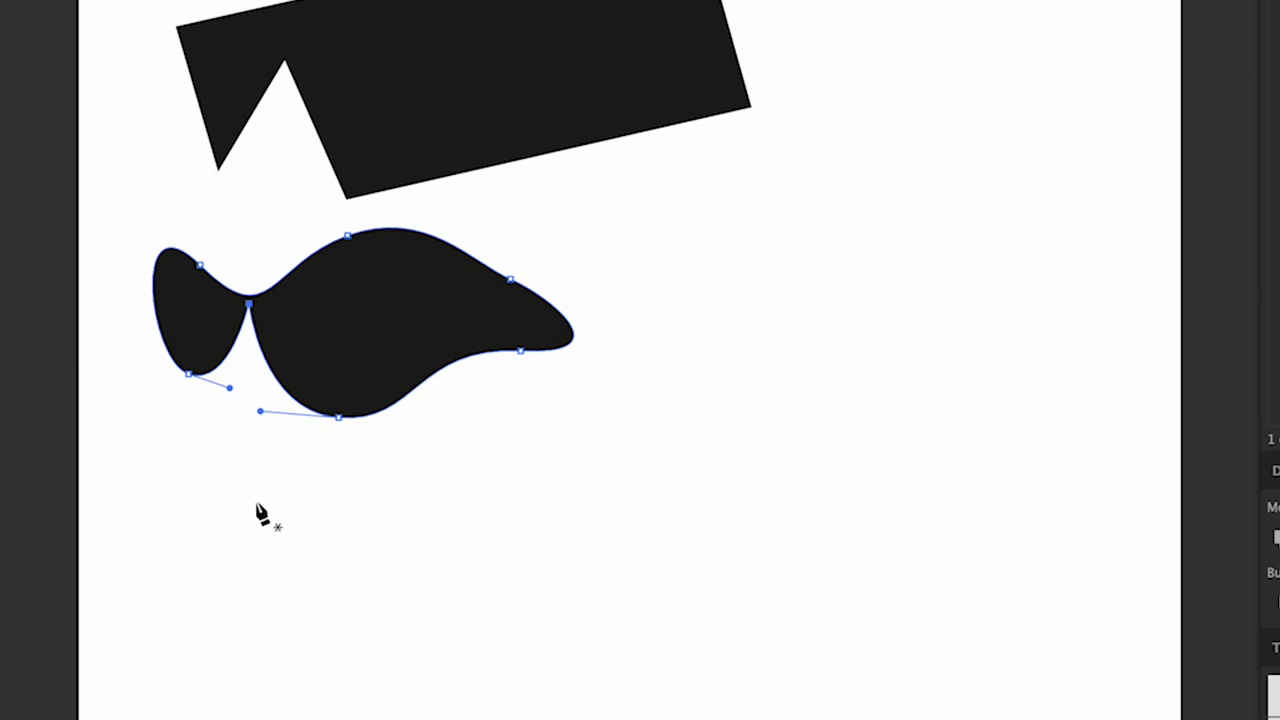
{"action": "key", "text": "ctrl+shift+a"}
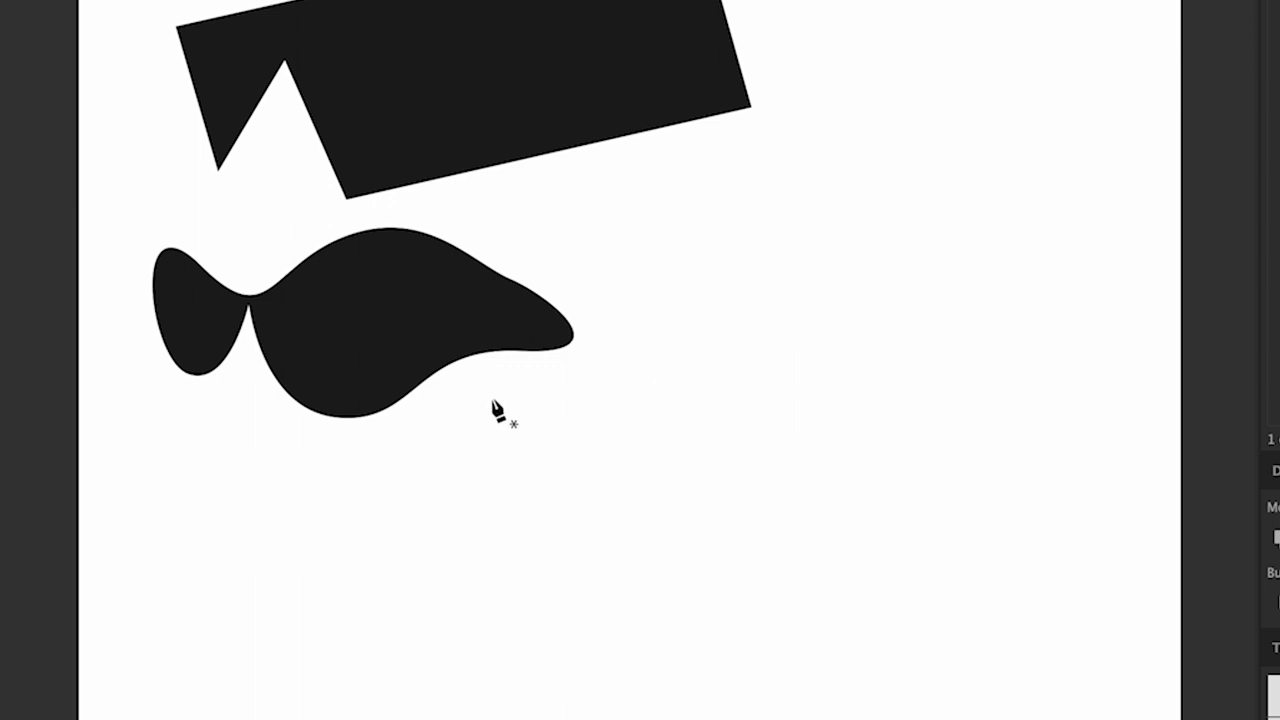
Step: Draw an open curved path below the fish that curls upward at its end
{"action": "left_click_drag", "start_coordinate": [358, 455], "coordinate": [419, 483]}
{"action": "left_click_drag", "start_coordinate": [592, 471], "coordinate": [669, 503]}
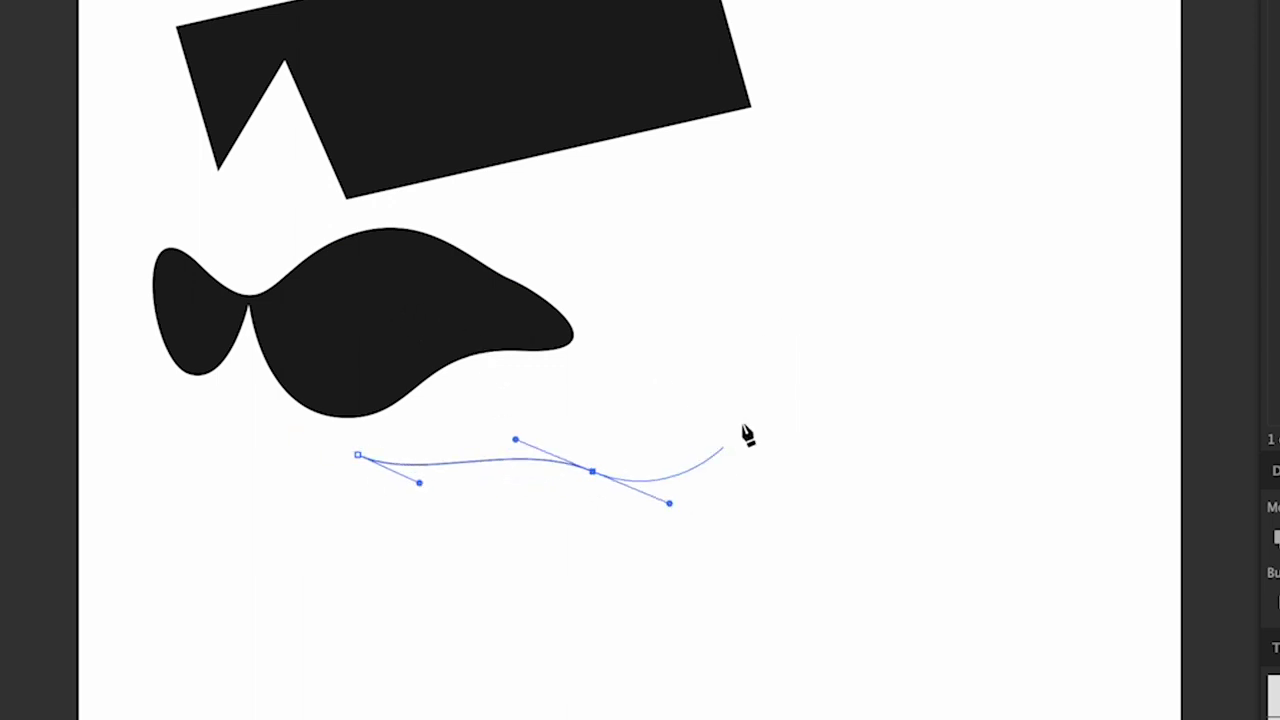
{"action": "left_click_drag", "start_coordinate": [757, 404], "coordinate": [757, 346]}
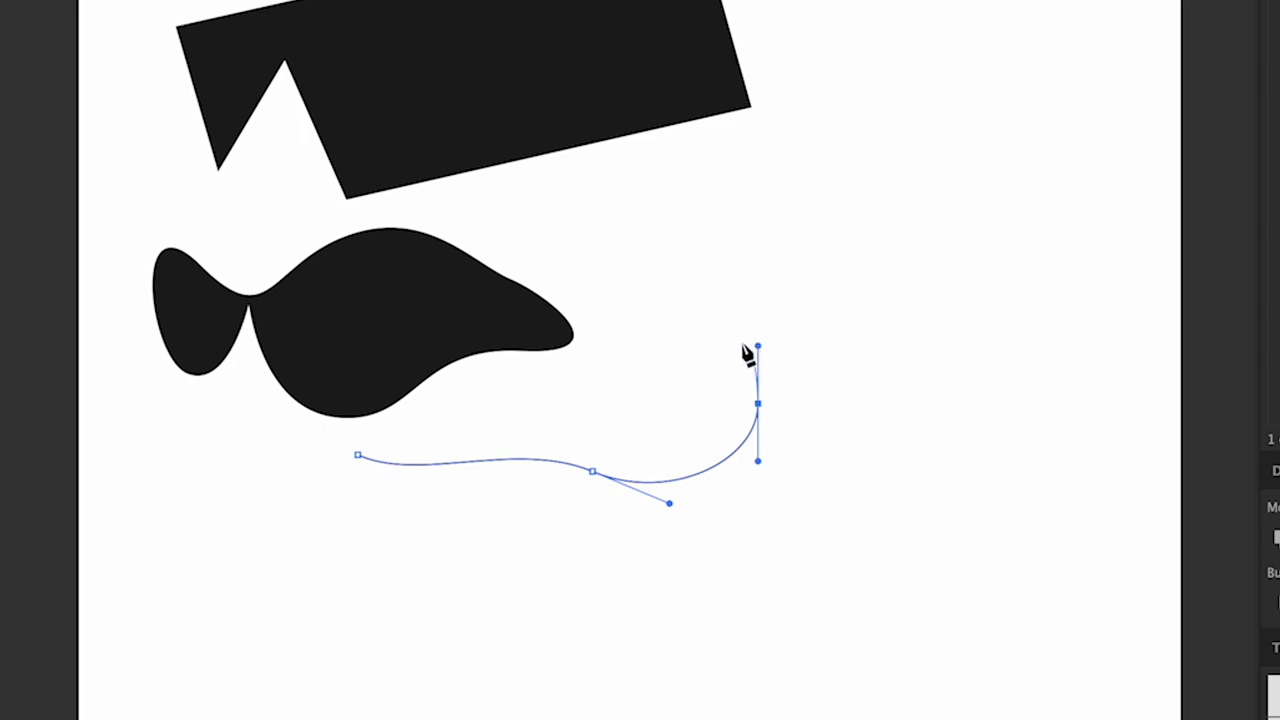
{"action": "left_click_drag", "start_coordinate": [710, 338], "coordinate": [646, 365]}
{"action": "key", "text": "Escape"}
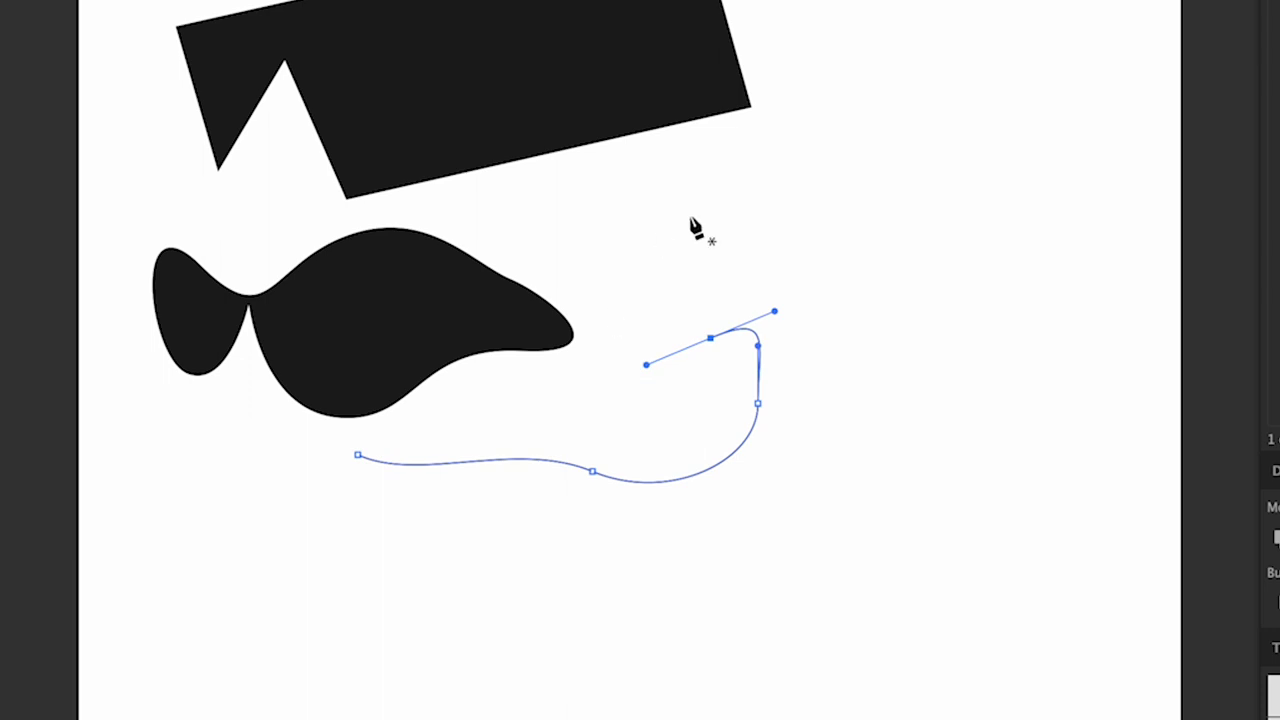
Step: Draw a second smooth open curve further right, rising to a top anchor
{"action": "key", "text": "p"}
{"action": "left_click_drag", "start_coordinate": [798, 469], "coordinate": [846, 422]}
{"action": "left_click_drag", "start_coordinate": [933, 332], "coordinate": [945, 268]}
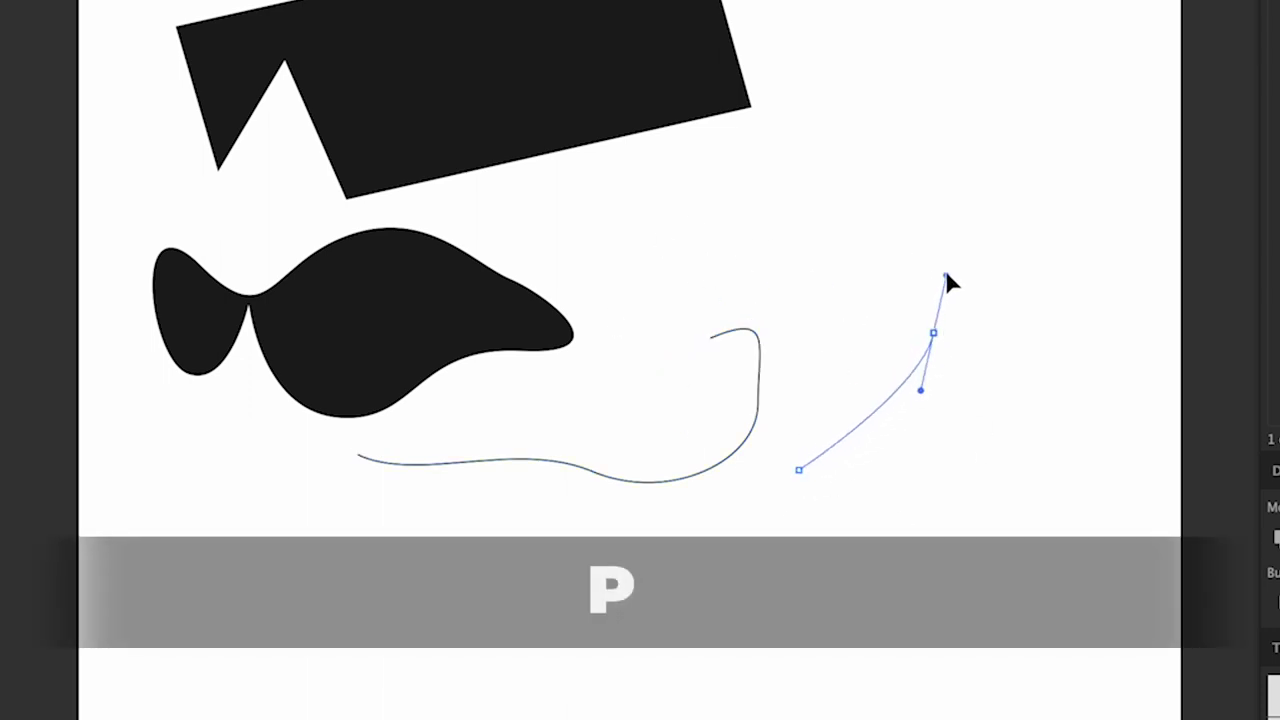
{"action": "left_click_drag", "start_coordinate": [821, 241], "coordinate": [848, 172]}
{"action": "left_click_drag", "start_coordinate": [1003, 162], "coordinate": [1036, 212]}
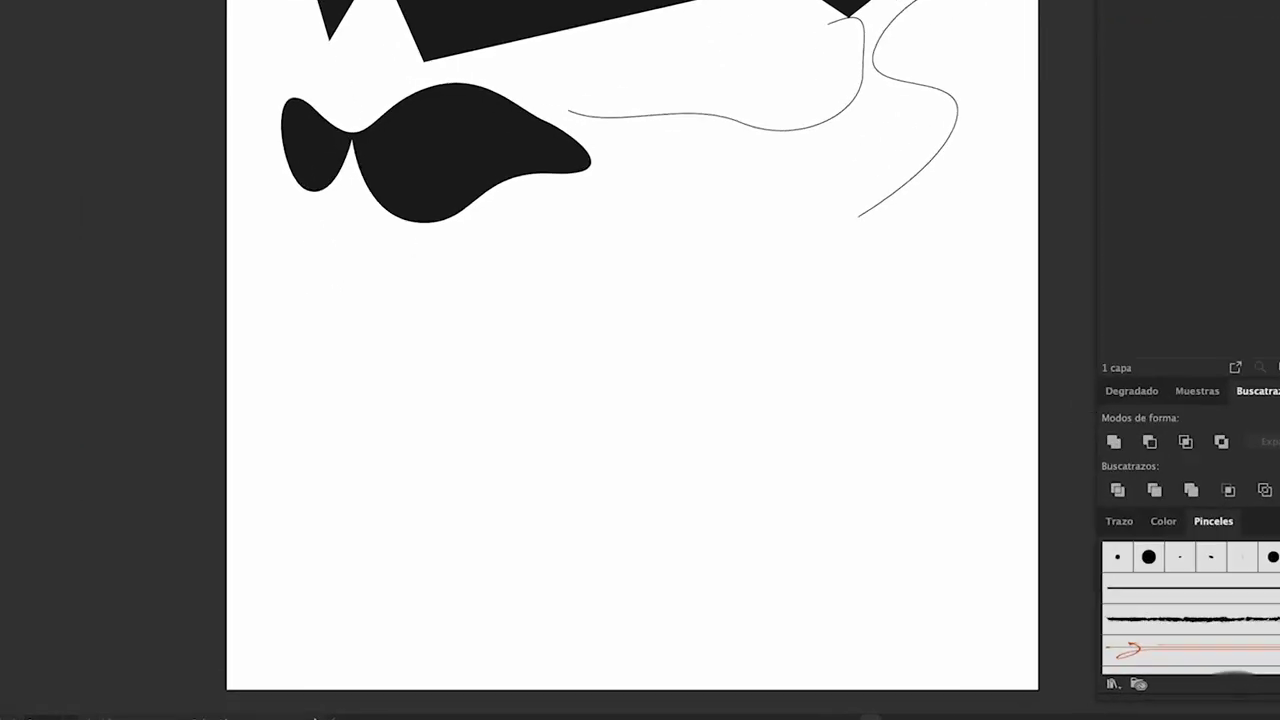
Step: Paint a wavy stroke and hand-letter Pe' and Suscribete with the Paintbrush
{"action": "left_click_drag", "start_coordinate": [221, 330], "coordinate": [432, 256]}
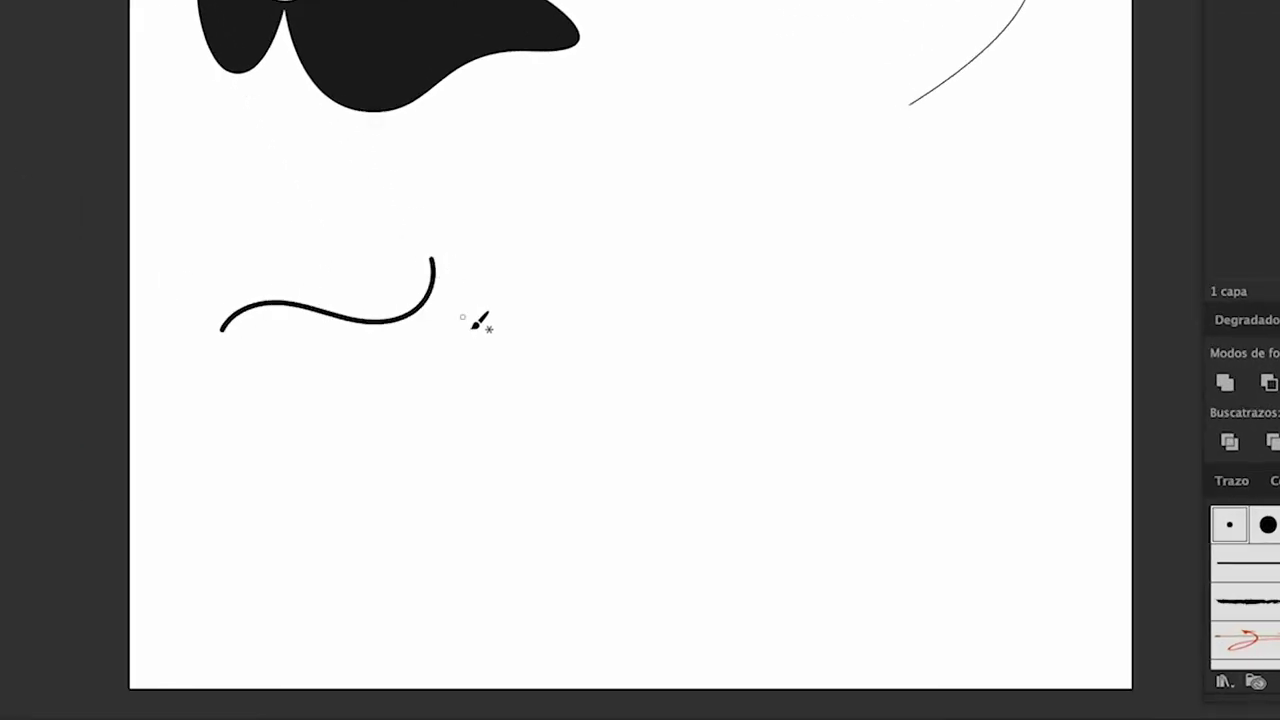
{"action": "mouse_move", "coordinate": [462, 290]}
{"action": "left_mouse_down"}
{"action": "mouse_move", "coordinate": [480, 349]}
{"action": "mouse_move", "coordinate": [515, 326]}
{"action": "left_mouse_up"}
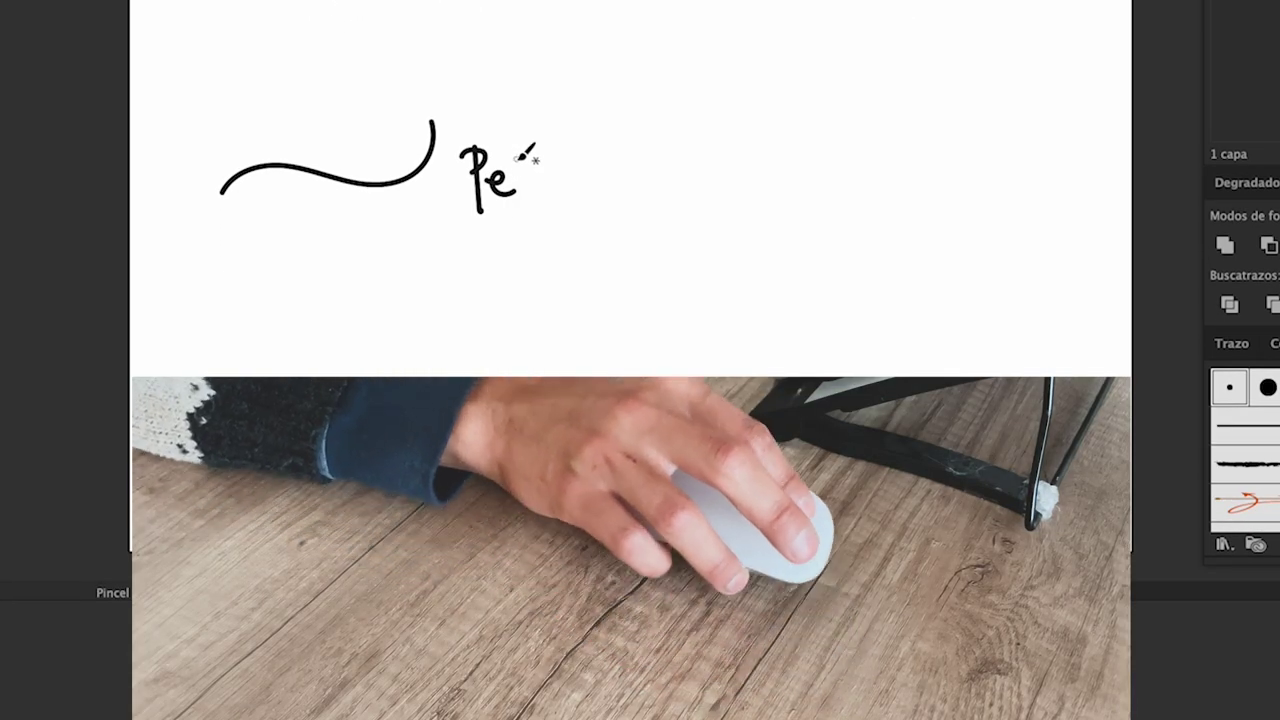
{"action": "mouse_move", "coordinate": [352, 256]}
{"action": "left_mouse_down"}
{"action": "mouse_move", "coordinate": [395, 288]}
{"action": "mouse_move", "coordinate": [455, 265]}
{"action": "mouse_move", "coordinate": [515, 268]}
{"action": "left_mouse_up"}
{"action": "mouse_move", "coordinate": [530, 262]}
{"action": "left_mouse_down"}
{"action": "mouse_move", "coordinate": [558, 245]}
{"action": "mouse_move", "coordinate": [562, 264]}
{"action": "left_mouse_up"}
{"action": "mouse_move", "coordinate": [578, 212]}
{"action": "left_mouse_down"}
{"action": "mouse_move", "coordinate": [585, 270]}
{"action": "mouse_move", "coordinate": [605, 237]}
{"action": "left_mouse_up"}
{"action": "left_click_drag", "start_coordinate": [605, 255], "coordinate": [668, 205]}
{"action": "left_click_drag", "start_coordinate": [452, 262], "coordinate": [460, 270]}
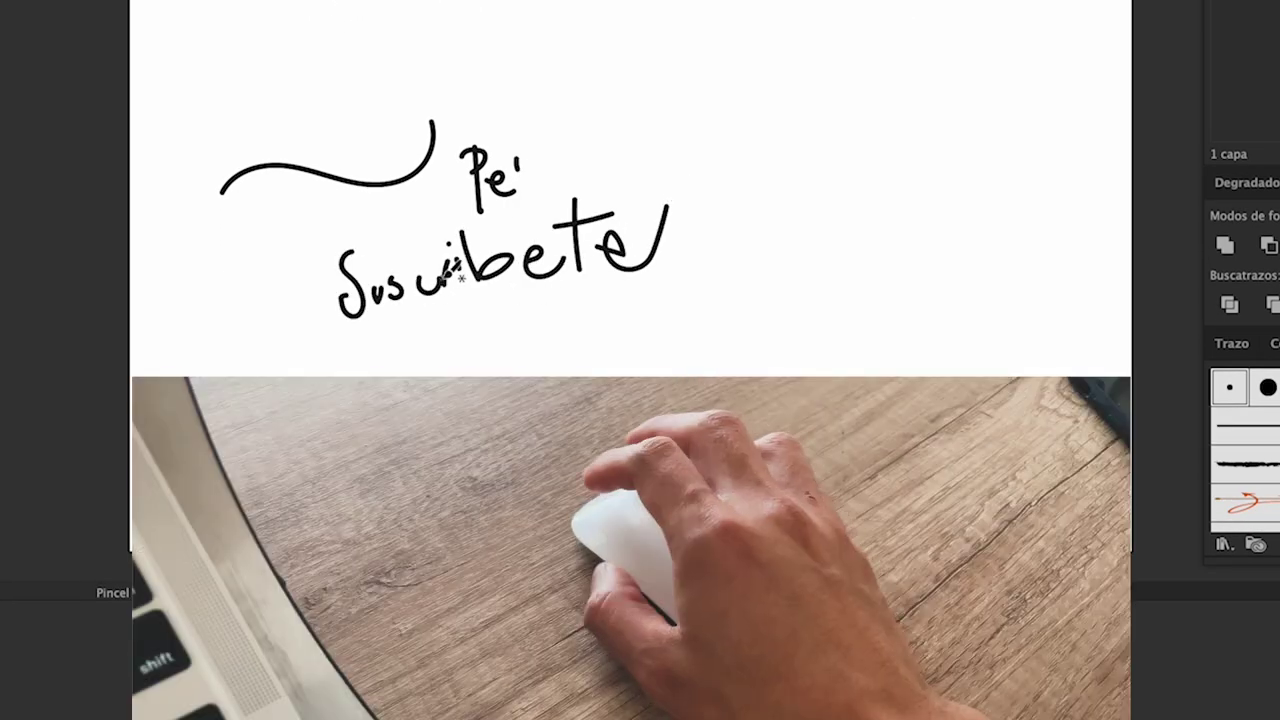
Step: Underline Suscribete with a curved stroke and a squiggle, redoing a misplaced first attempt
{"action": "left_click_drag", "start_coordinate": [350, 346], "coordinate": [686, 329]}
{"action": "key", "text": "ctrl+z"}
{"action": "left_click_drag", "start_coordinate": [435, 337], "coordinate": [630, 302]}
{"action": "left_click_drag", "start_coordinate": [515, 318], "coordinate": [575, 374]}
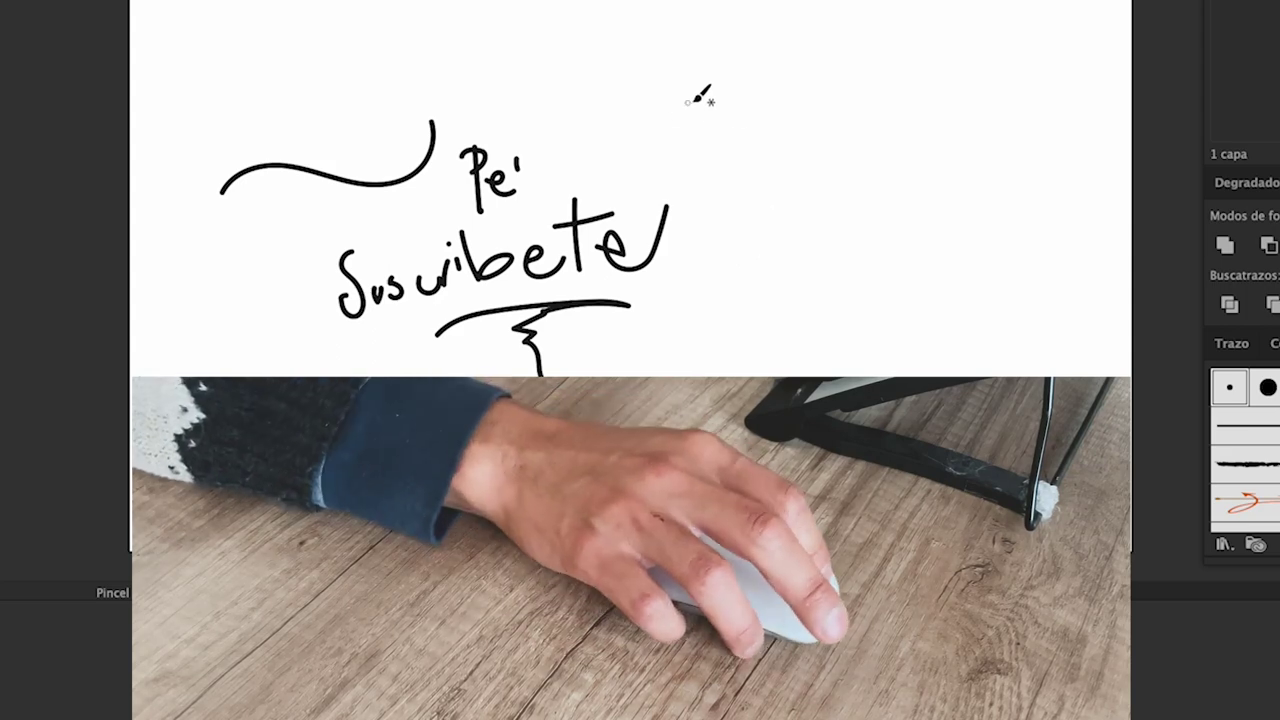
Step: Sketch a face profile's nose, eye with pupil, and eyebrow on the right
{"action": "left_click_drag", "start_coordinate": [802, 70], "coordinate": [829, 163]}
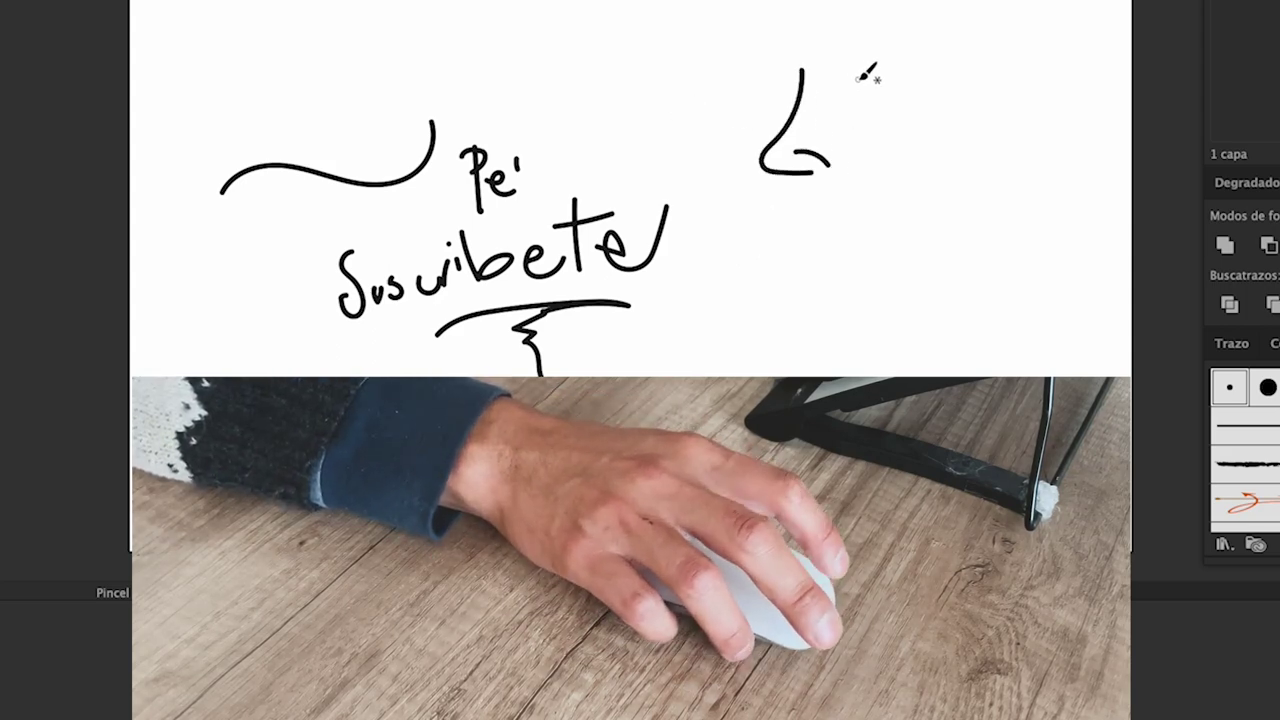
{"action": "mouse_move", "coordinate": [857, 77]}
{"action": "left_mouse_down"}
{"action": "mouse_move", "coordinate": [953, 69]}
{"action": "mouse_move", "coordinate": [924, 72]}
{"action": "left_mouse_up"}
{"action": "left_click_drag", "start_coordinate": [880, 60], "coordinate": [918, 72]}
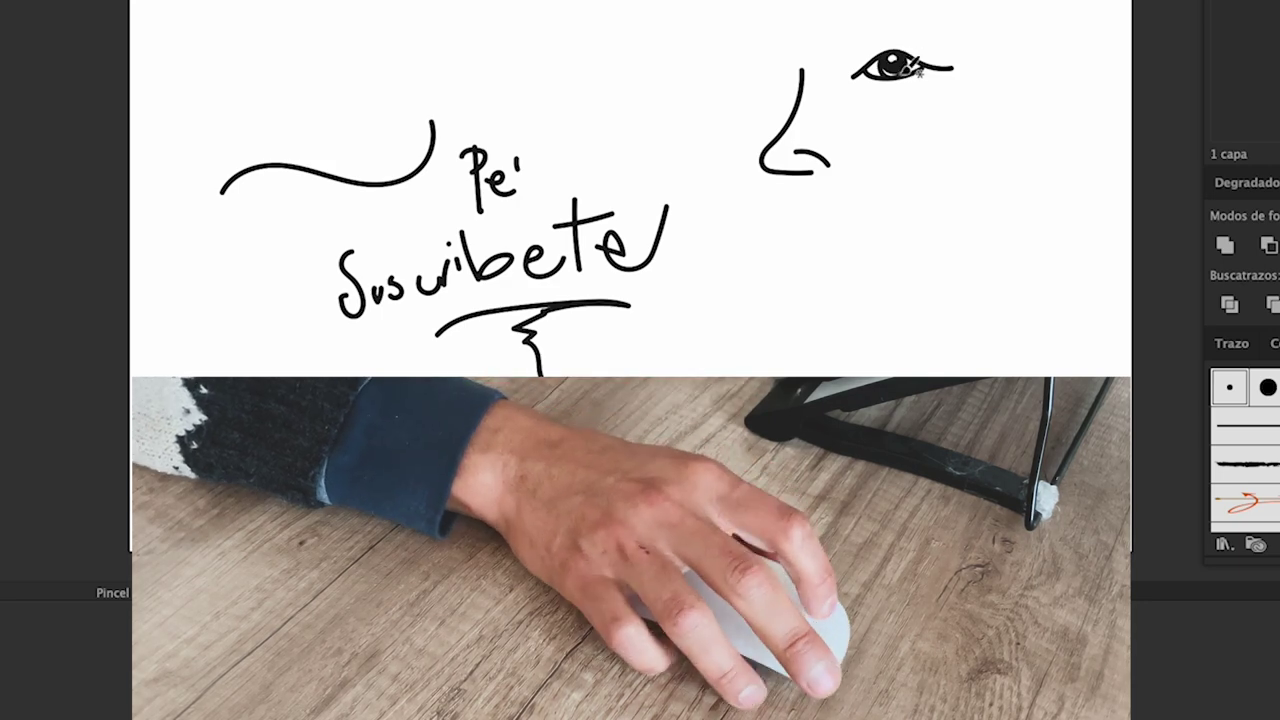
{"action": "left_click_drag", "start_coordinate": [873, 36], "coordinate": [930, 42]}
Step: Delete the stray curl under the nose and add the chin and upper lip strokes
{"action": "key", "text": "v"}
{"action": "left_click", "coordinate": [826, 162]}
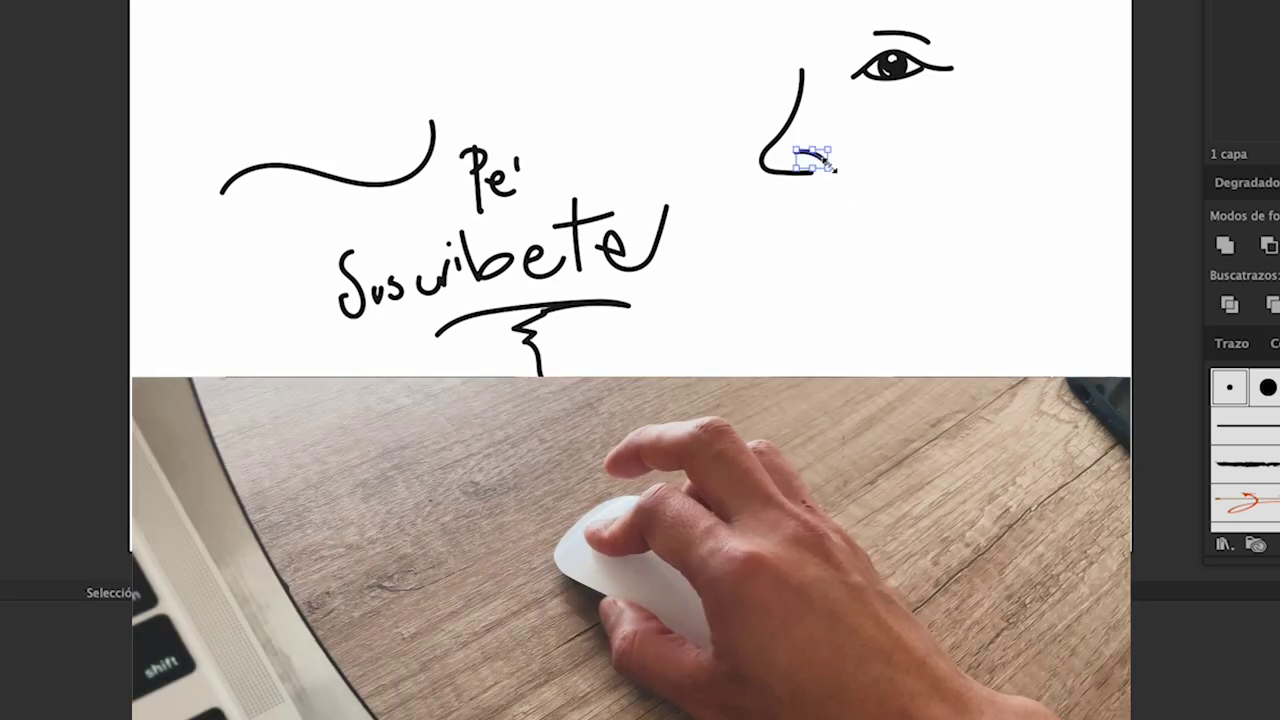
{"action": "key", "text": "Delete"}
{"action": "key", "text": "b"}
{"action": "mouse_move", "coordinate": [820, 218]}
{"action": "left_mouse_down"}
{"action": "mouse_move", "coordinate": [955, 132]}
{"action": "mouse_move", "coordinate": [940, 162]}
{"action": "left_mouse_up"}
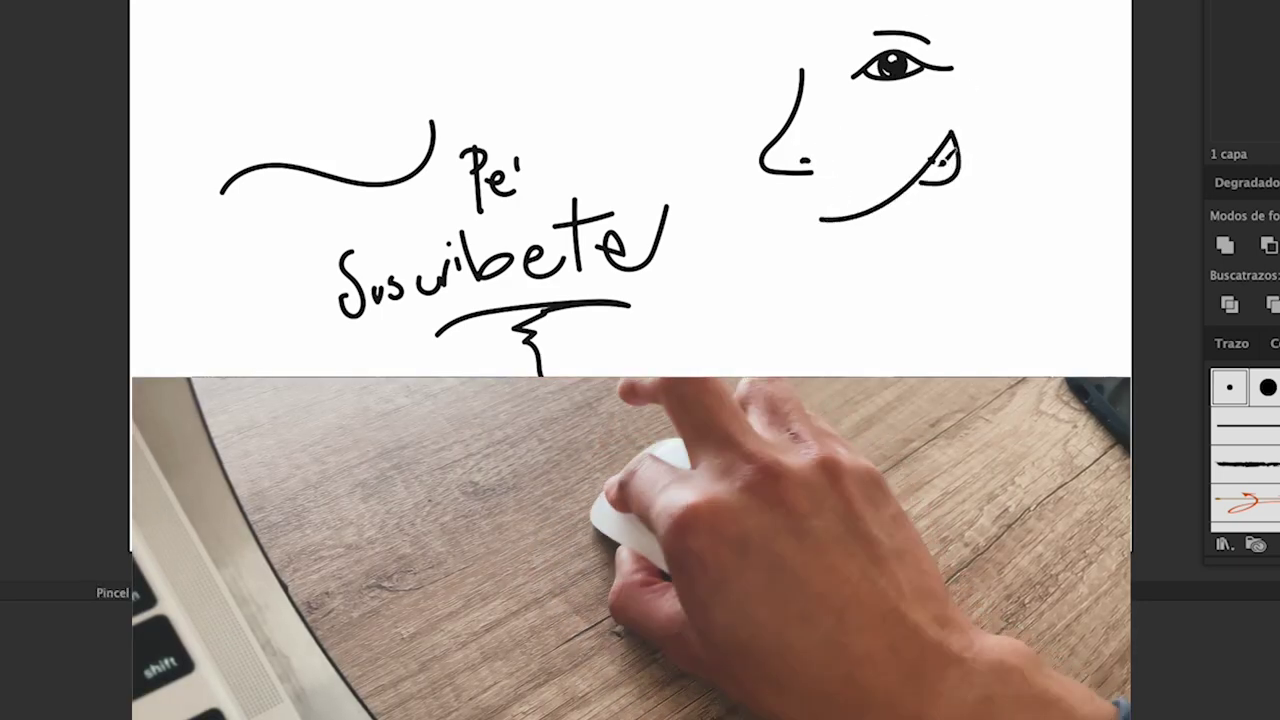
{"action": "left_click_drag", "start_coordinate": [935, 112], "coordinate": [1000, 131]}
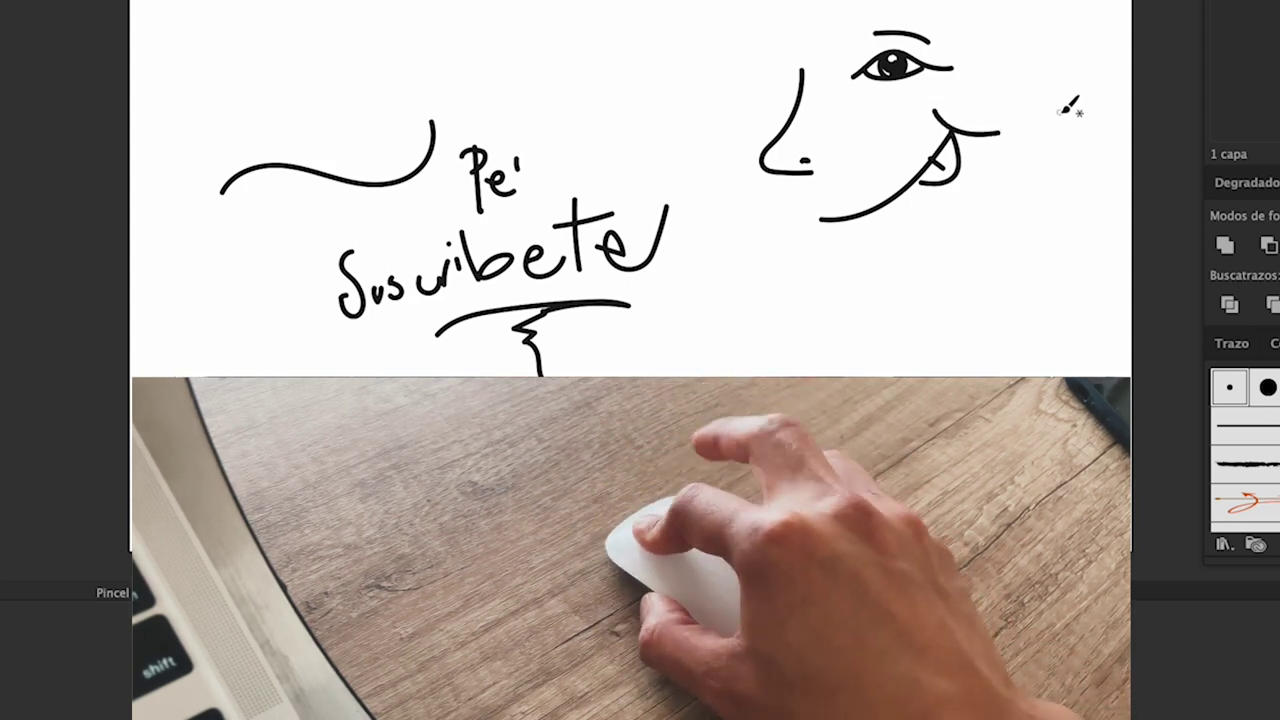
Step: Add two Pen-tool curves below and beside the face
{"action": "key", "text": "p"}
{"action": "left_click_drag", "start_coordinate": [766, 264], "coordinate": [766, 302]}
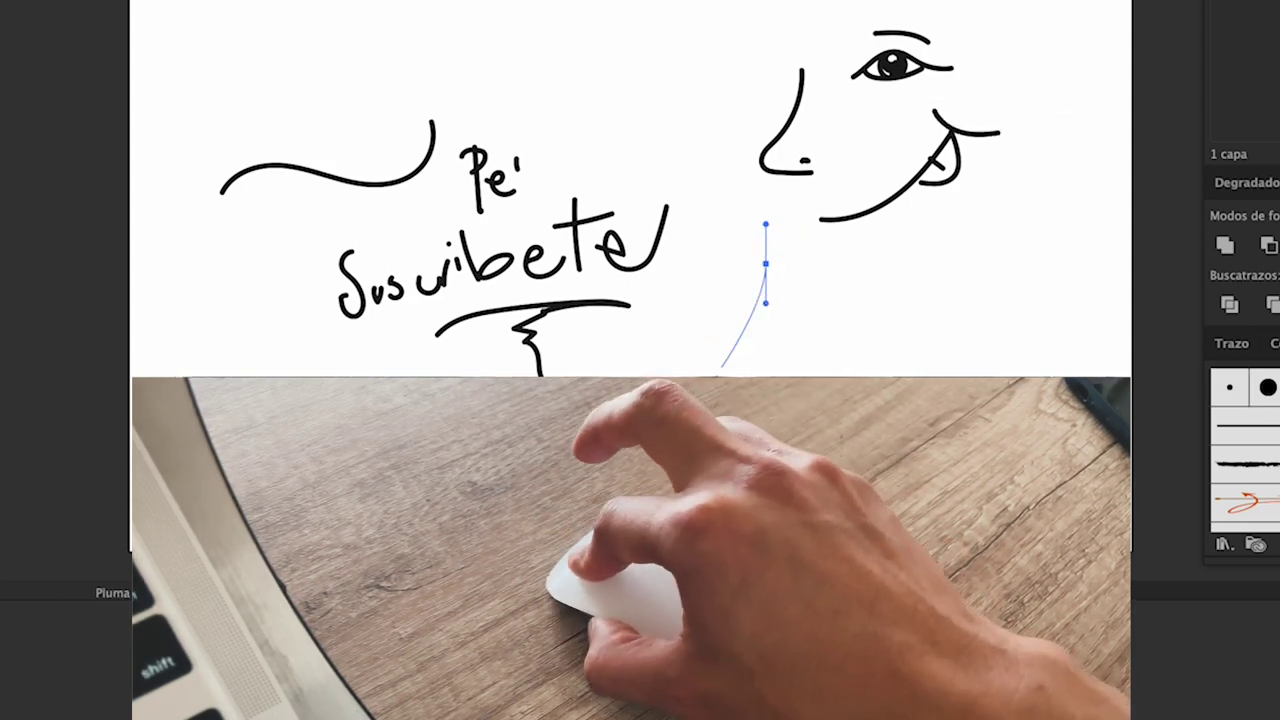
{"action": "left_click_drag", "start_coordinate": [763, 365], "coordinate": [780, 365]}
{"action": "left_click", "coordinate": [851, 253]}
{"action": "left_click_drag", "start_coordinate": [811, 294], "coordinate": [938, 266]}
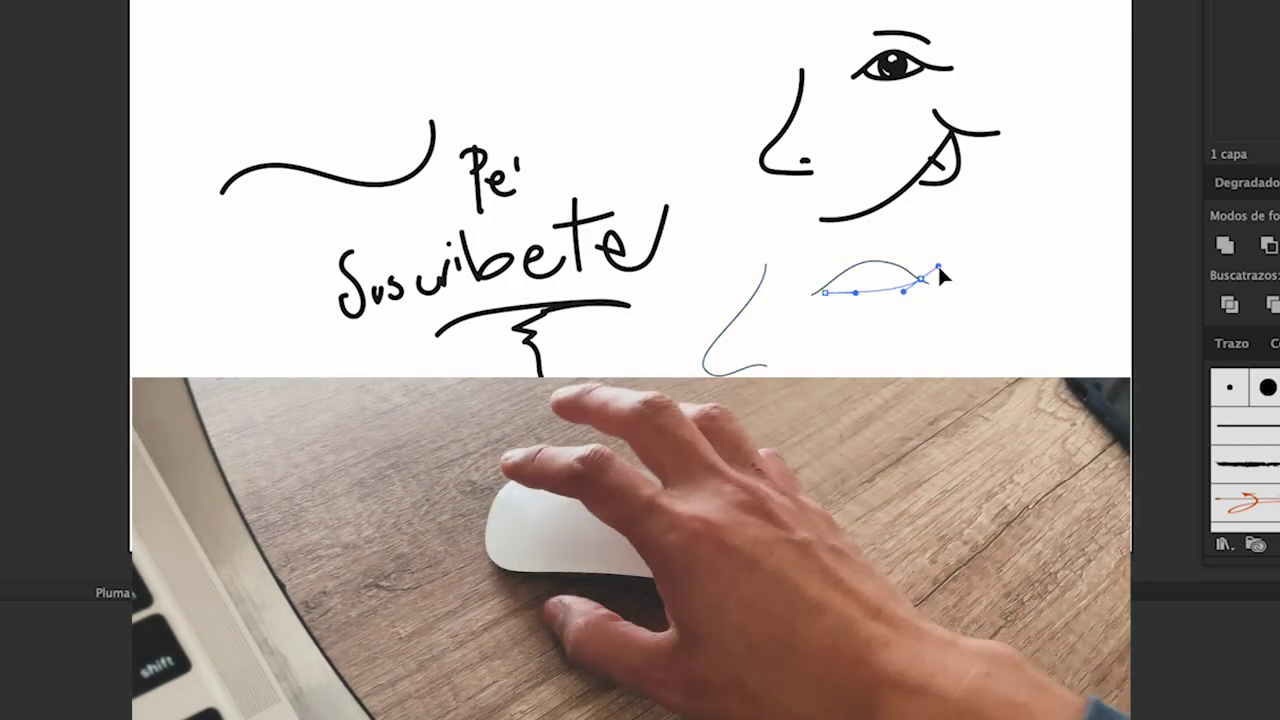
{"action": "left_click", "coordinate": [885, 355], "text": "ctrl"}
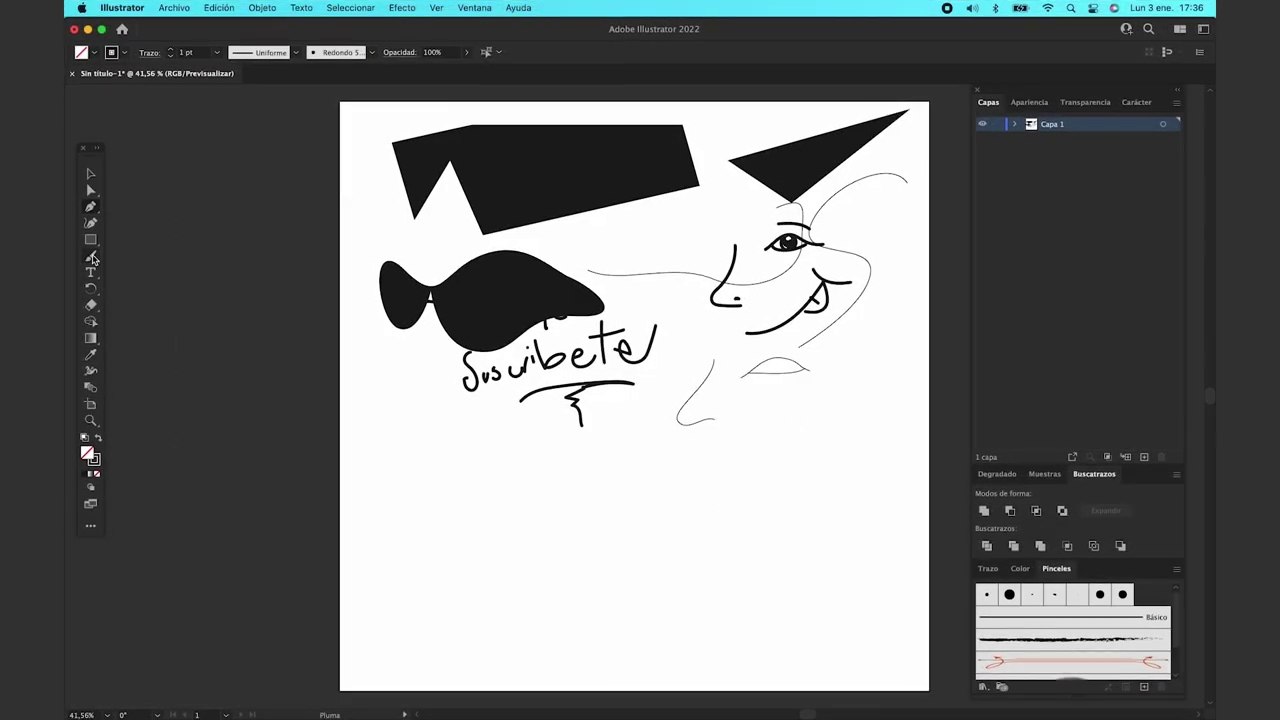
Step: With the Pencil and fill/stroke swapped, draw six black-filled blobs and jagged shapes near the bottom
{"action": "left_click", "coordinate": [91, 258]}
{"action": "left_click", "coordinate": [166, 289]}
{"action": "key", "text": "shift+x"}
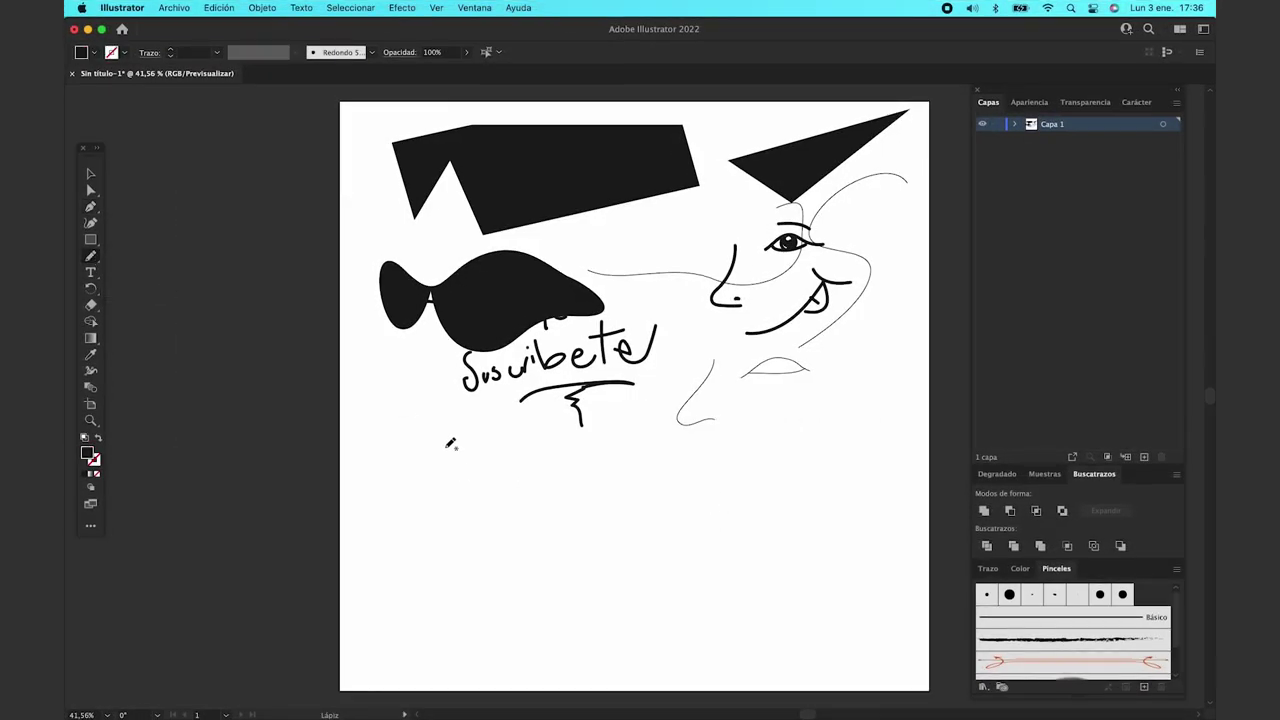
{"action": "left_click_drag", "start_coordinate": [428, 484], "coordinate": [481, 443]}
{"action": "left_click_drag", "start_coordinate": [561, 459], "coordinate": [565, 460]}
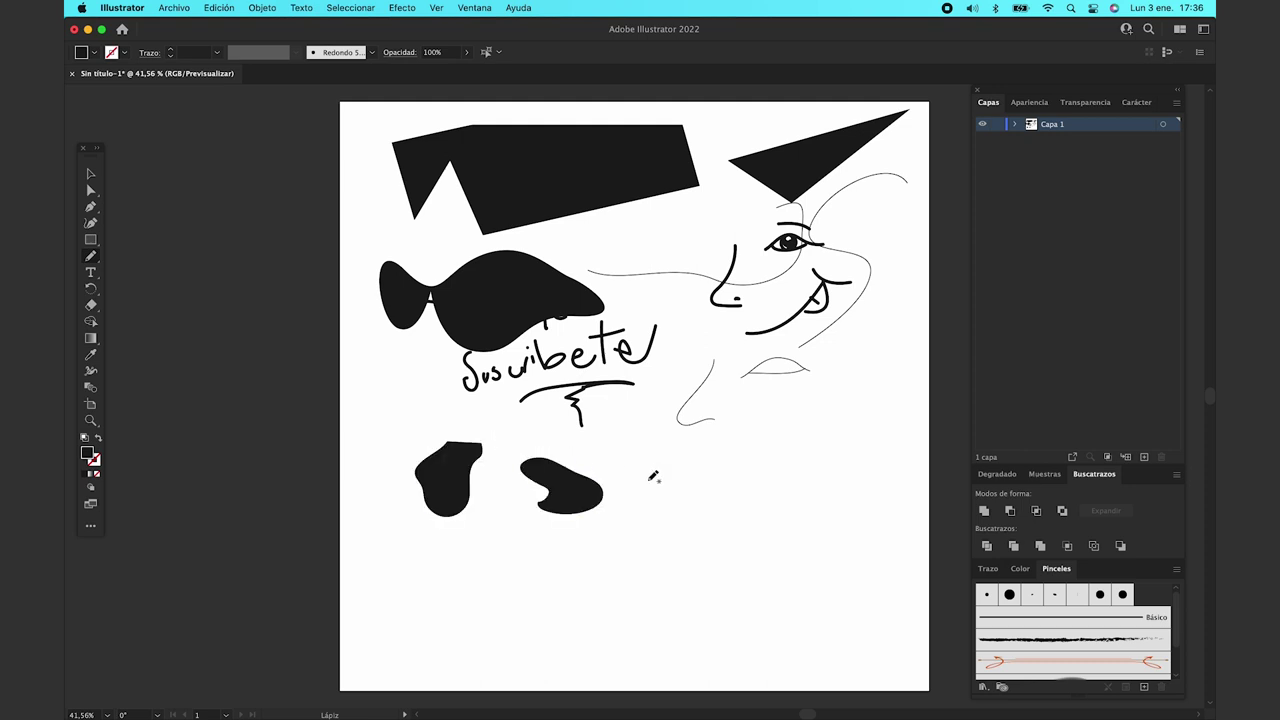
{"action": "left_click_drag", "start_coordinate": [658, 473], "coordinate": [652, 470]}
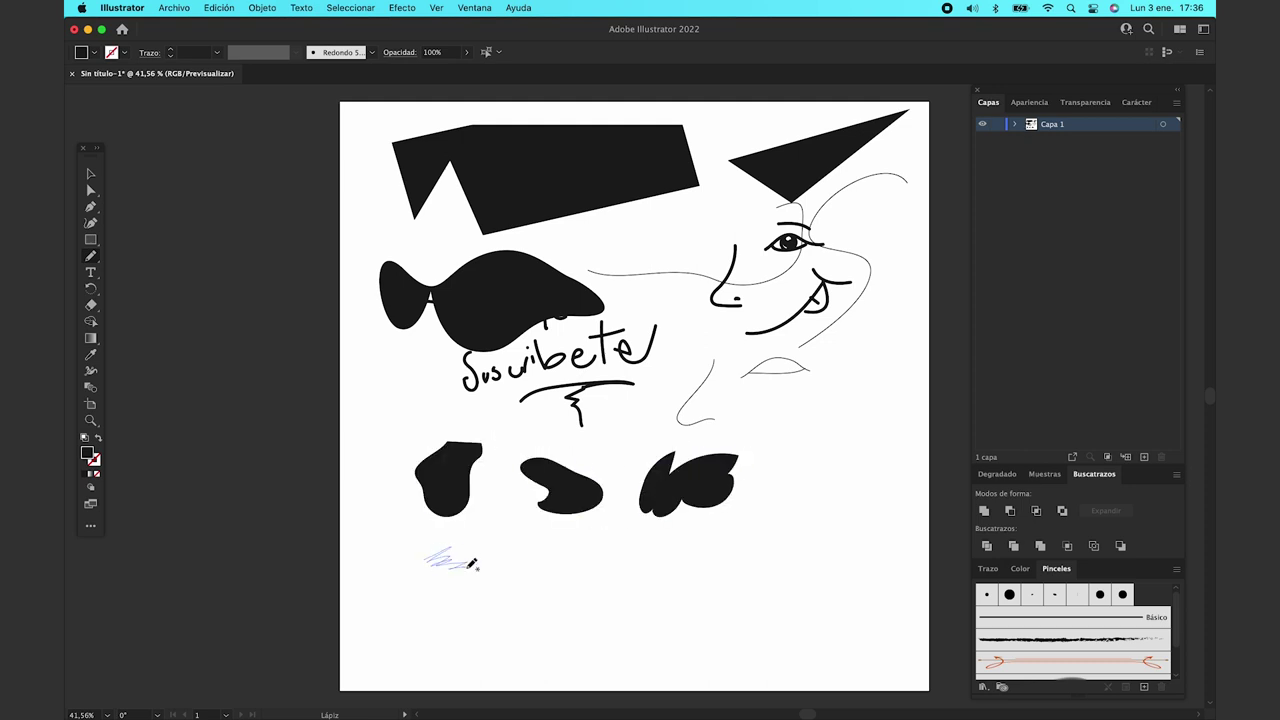
{"action": "left_click_drag", "start_coordinate": [472, 566], "coordinate": [463, 594]}
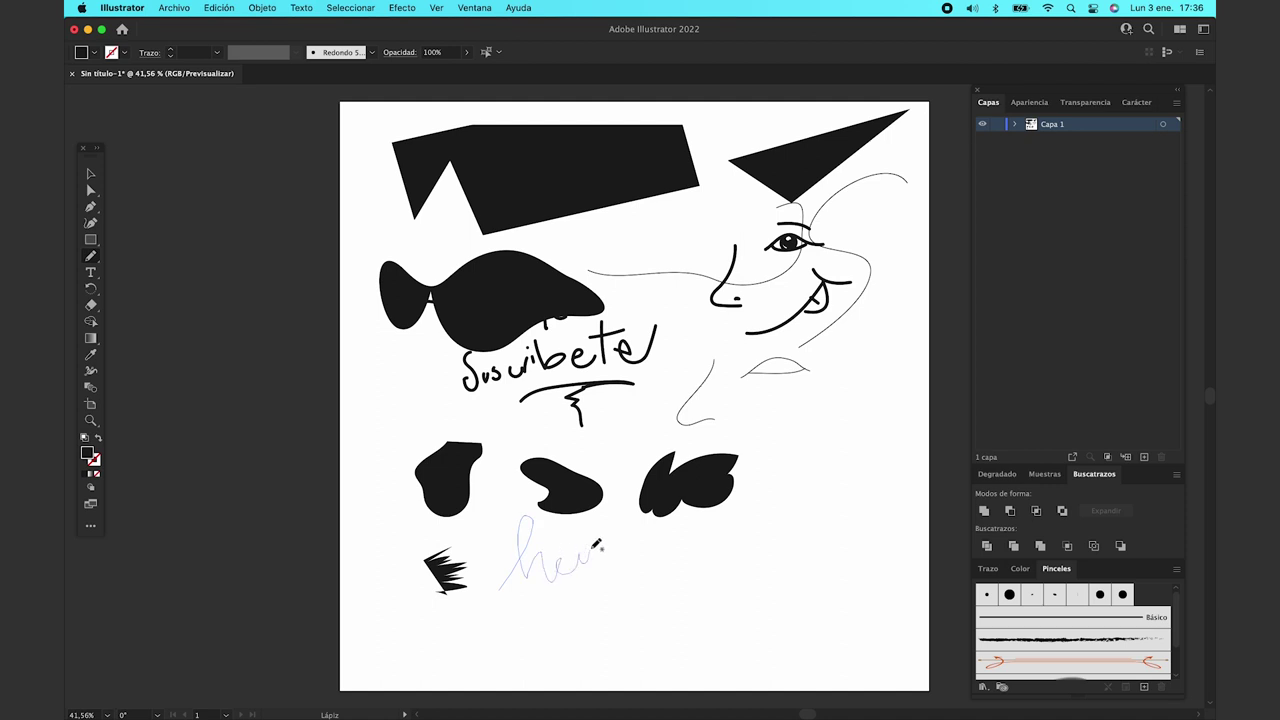
{"action": "mouse_move", "coordinate": [596, 545]}
{"action": "left_mouse_down"}
{"action": "mouse_move", "coordinate": [610, 580]}
{"action": "mouse_move", "coordinate": [560, 608]}
{"action": "left_mouse_up"}
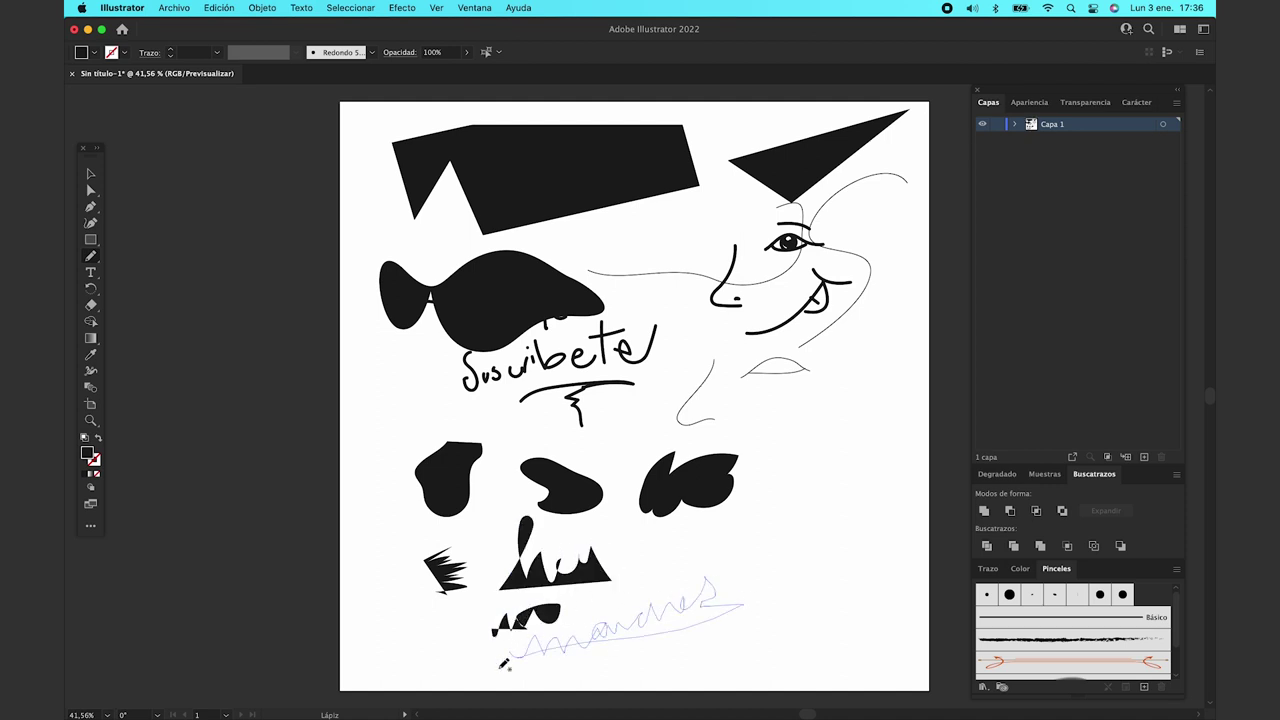
{"action": "left_click_drag", "start_coordinate": [503, 665], "coordinate": [501, 667]}
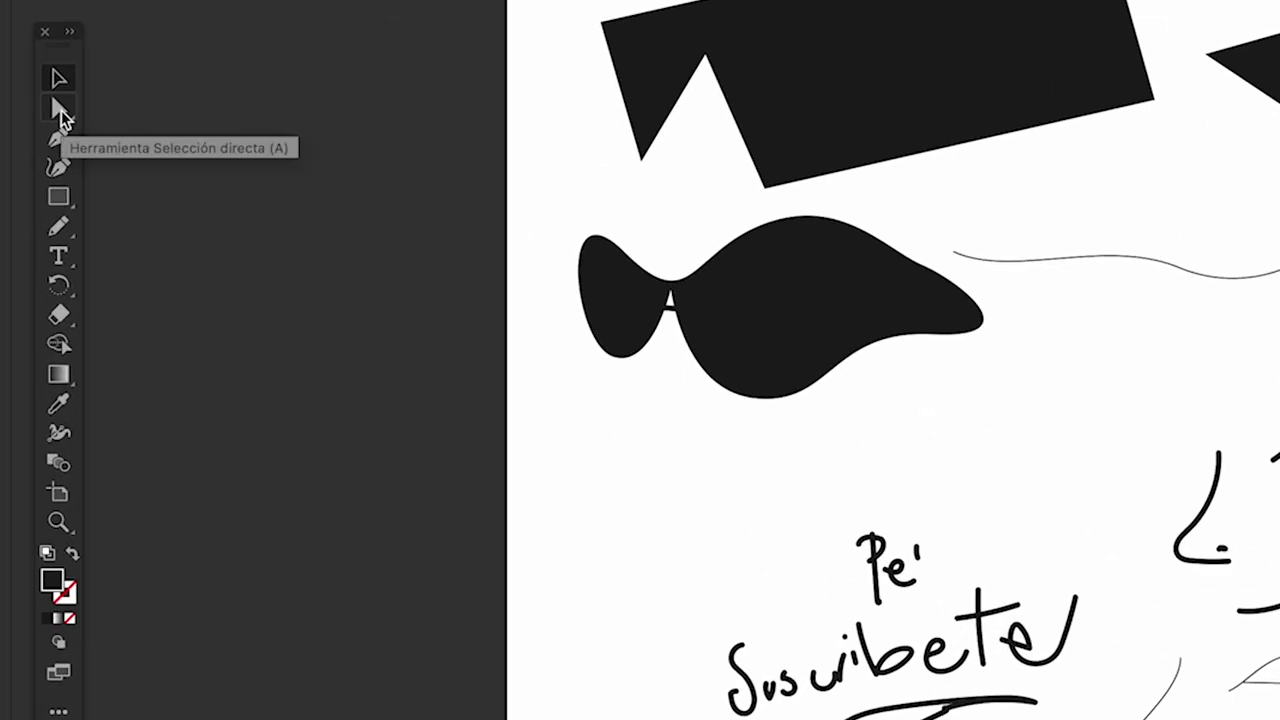
Step: Widen the eyebrow arc, move a curve in as Suscribete's e, and adjust the t
{"action": "left_click", "coordinate": [61, 110]}
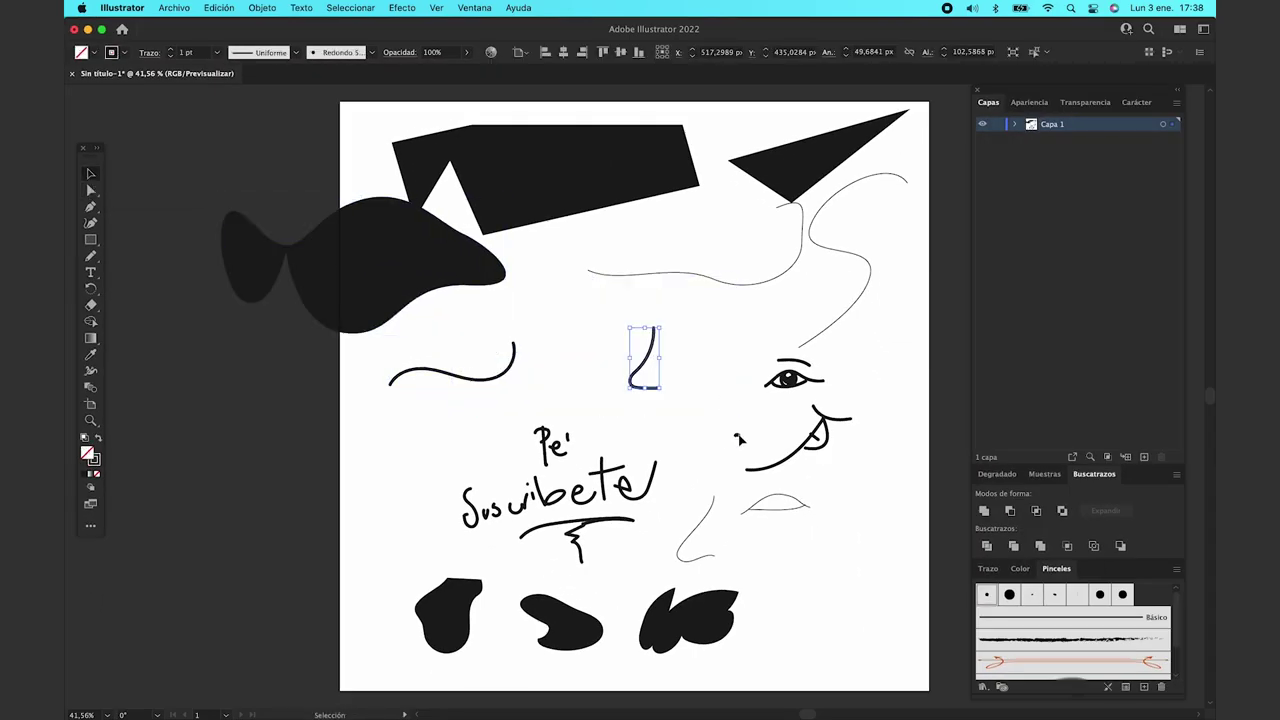
{"action": "left_click_drag", "start_coordinate": [814, 371], "coordinate": [862, 378]}
{"action": "left_click", "coordinate": [687, 538]}
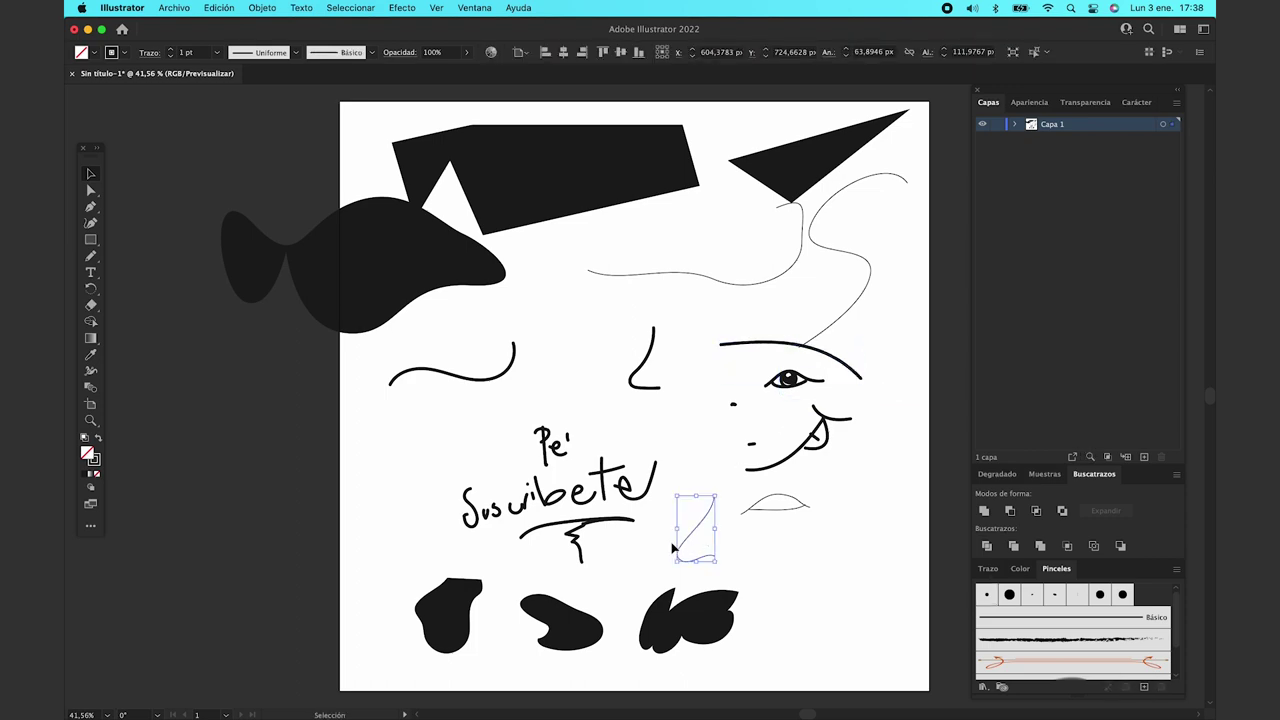
{"action": "left_click_drag", "start_coordinate": [683, 543], "coordinate": [593, 490]}
{"action": "scroll", "coordinate": [593, 490], "scroll_direction": "up", "scroll_amount": 5}
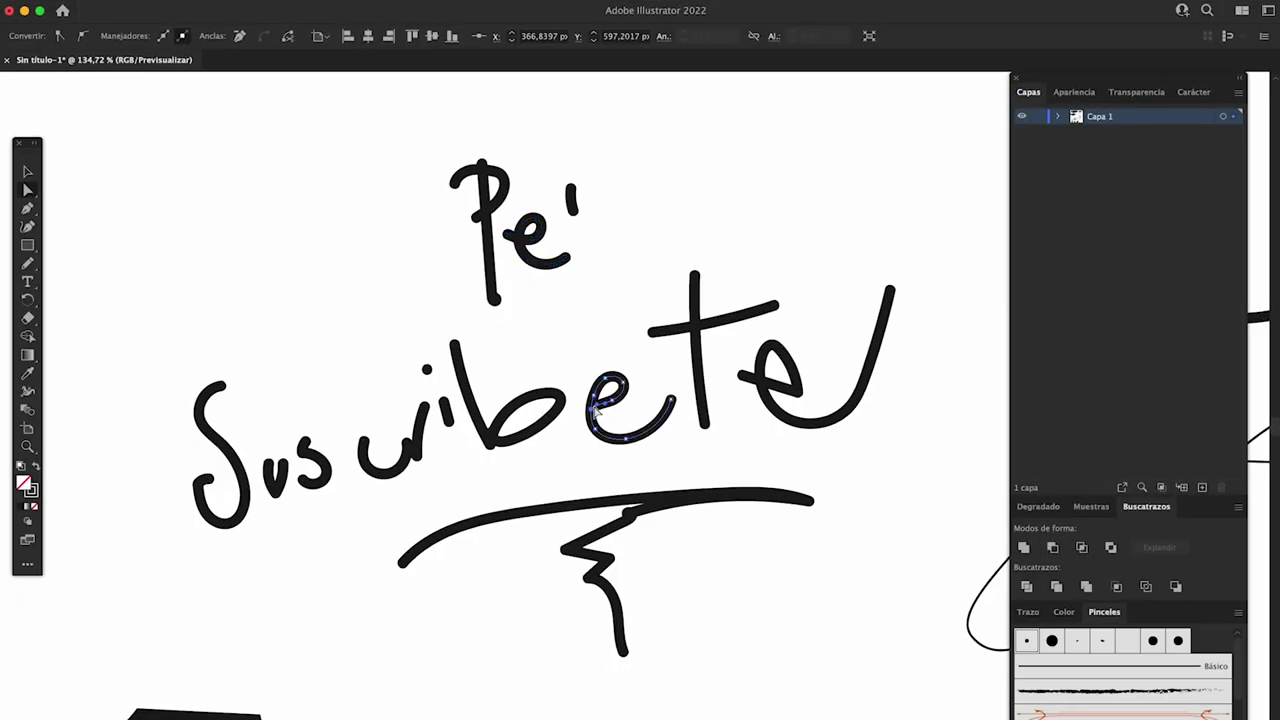
{"action": "left_click_drag", "start_coordinate": [677, 403], "coordinate": [648, 420]}
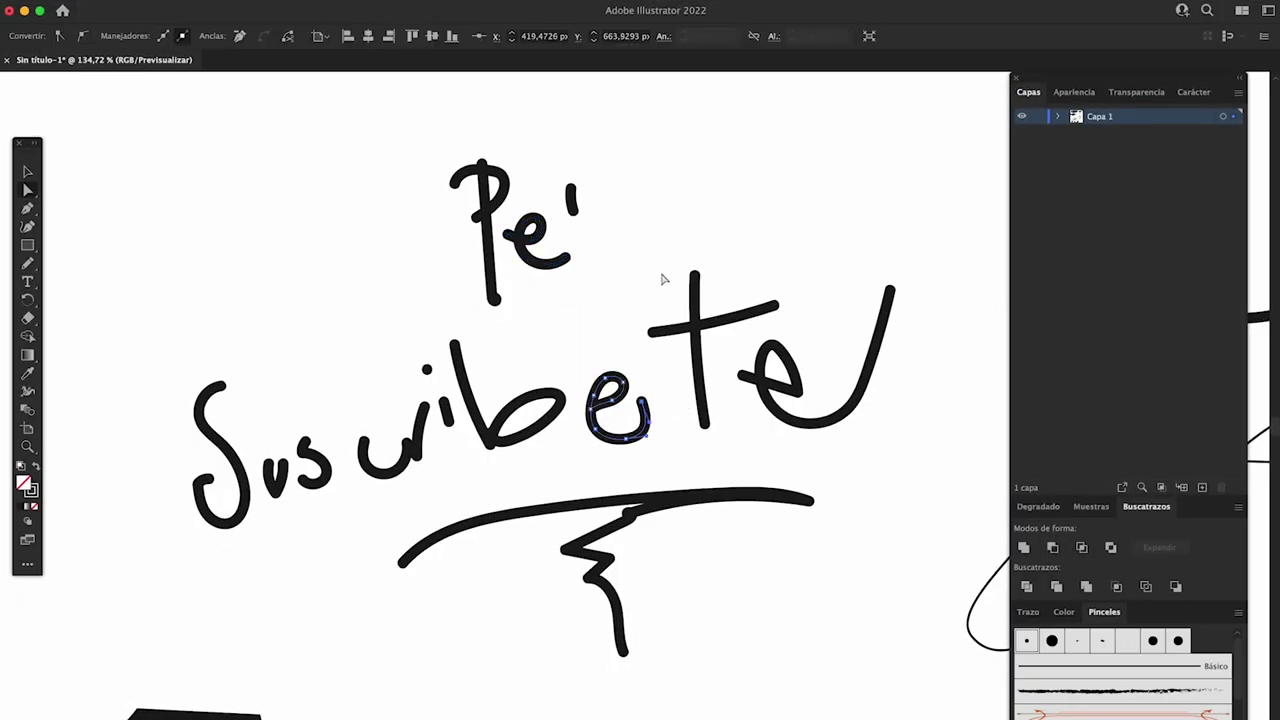
{"action": "left_click_drag", "start_coordinate": [694, 273], "coordinate": [670, 268]}
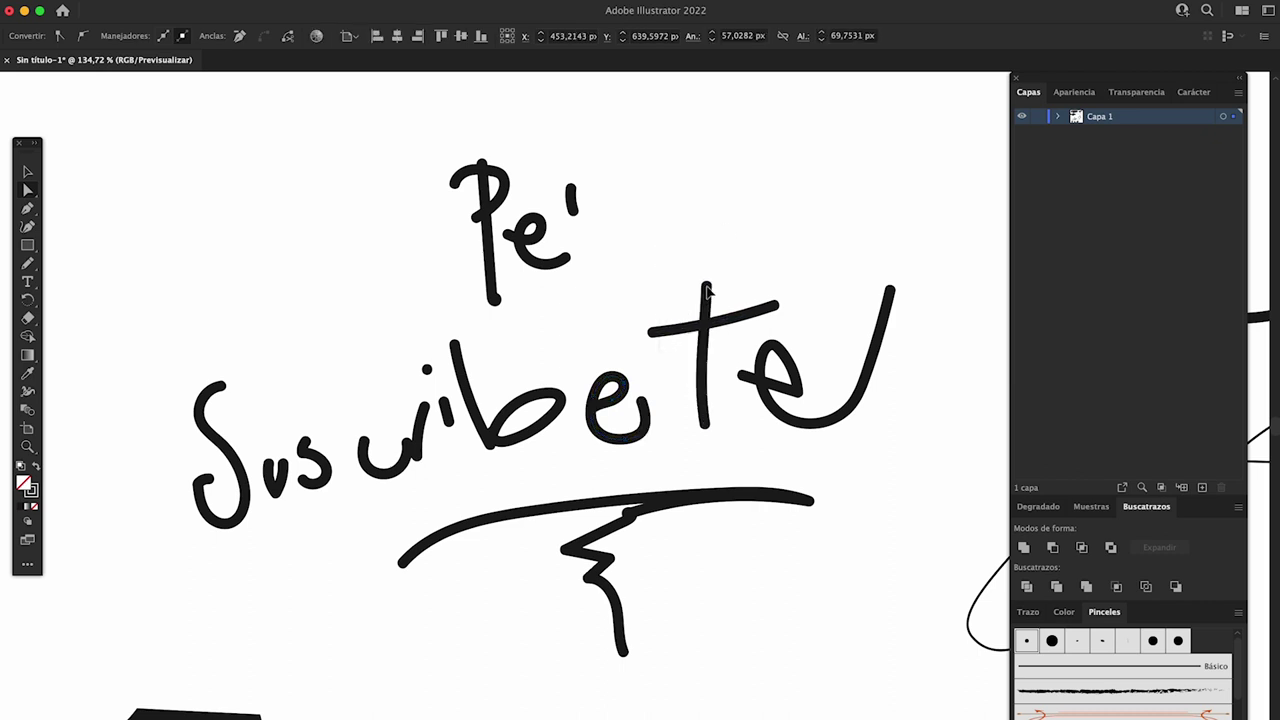
{"action": "left_click_drag", "start_coordinate": [648, 335], "coordinate": [503, 354]}
Step: Curl and smooth the final stroke into a loop around the last e
{"action": "mouse_move", "coordinate": [893, 289]}
{"action": "left_mouse_down"}
{"action": "mouse_move", "coordinate": [800, 271]}
{"action": "mouse_move", "coordinate": [931, 281]}
{"action": "left_mouse_up"}
{"action": "right_click", "coordinate": [873, 378]}
{"action": "key", "text": "Escape"}
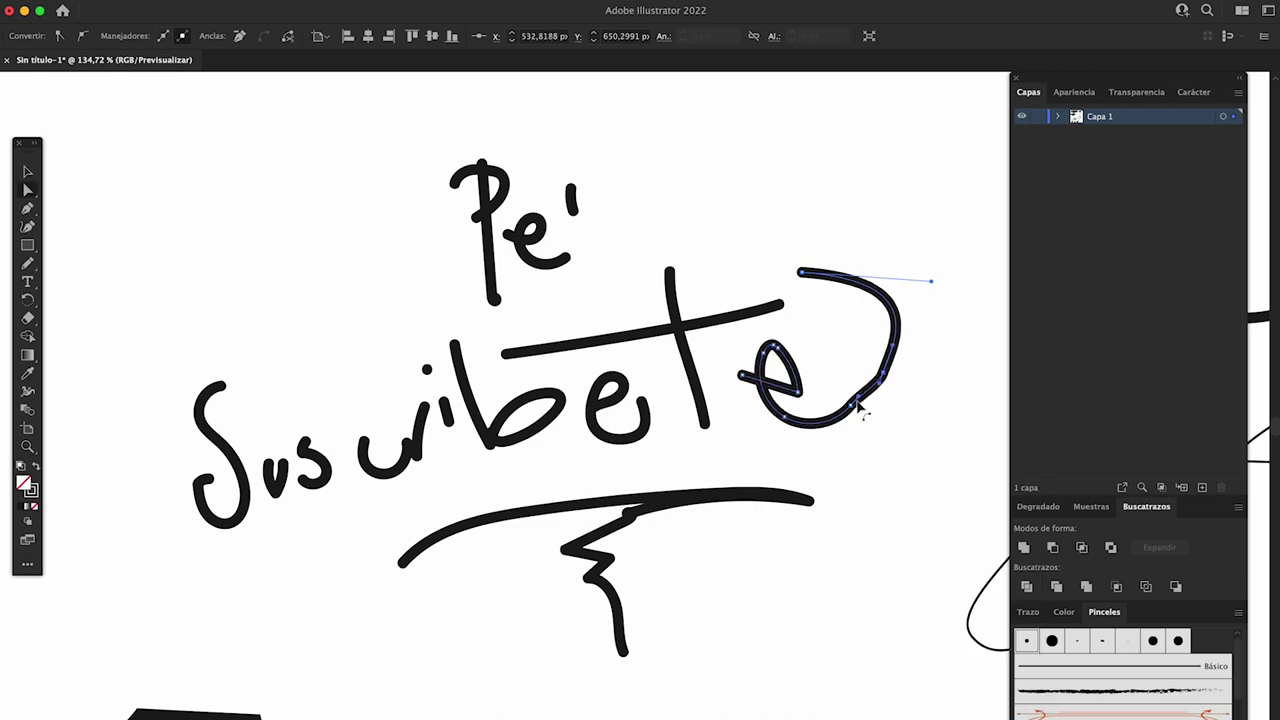
{"action": "mouse_move", "coordinate": [857, 405]}
{"action": "left_mouse_down"}
{"action": "mouse_move", "coordinate": [928, 343]}
{"action": "mouse_move", "coordinate": [909, 283]}
{"action": "left_mouse_up"}
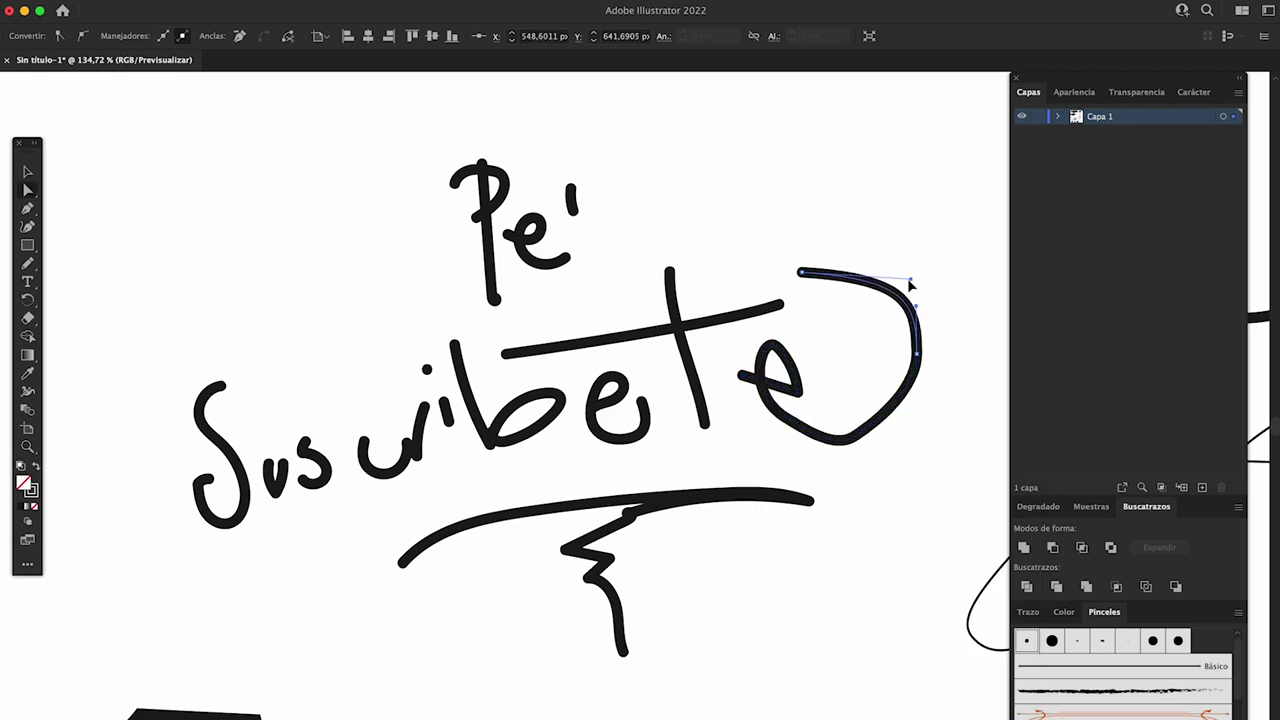
{"action": "left_click", "coordinate": [911, 400]}
{"action": "left_click_drag", "start_coordinate": [905, 400], "coordinate": [926, 420]}
{"action": "left_click", "coordinate": [268, 443]}
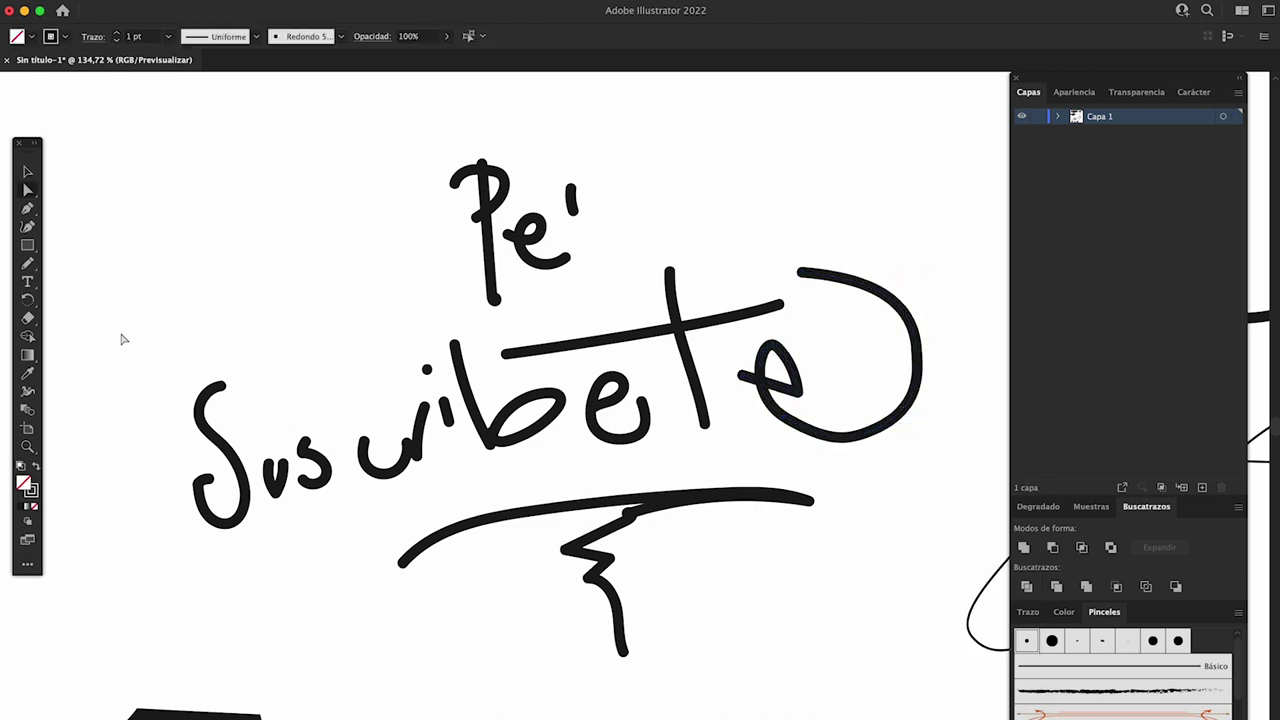
{"action": "left_click", "coordinate": [629, 415]}
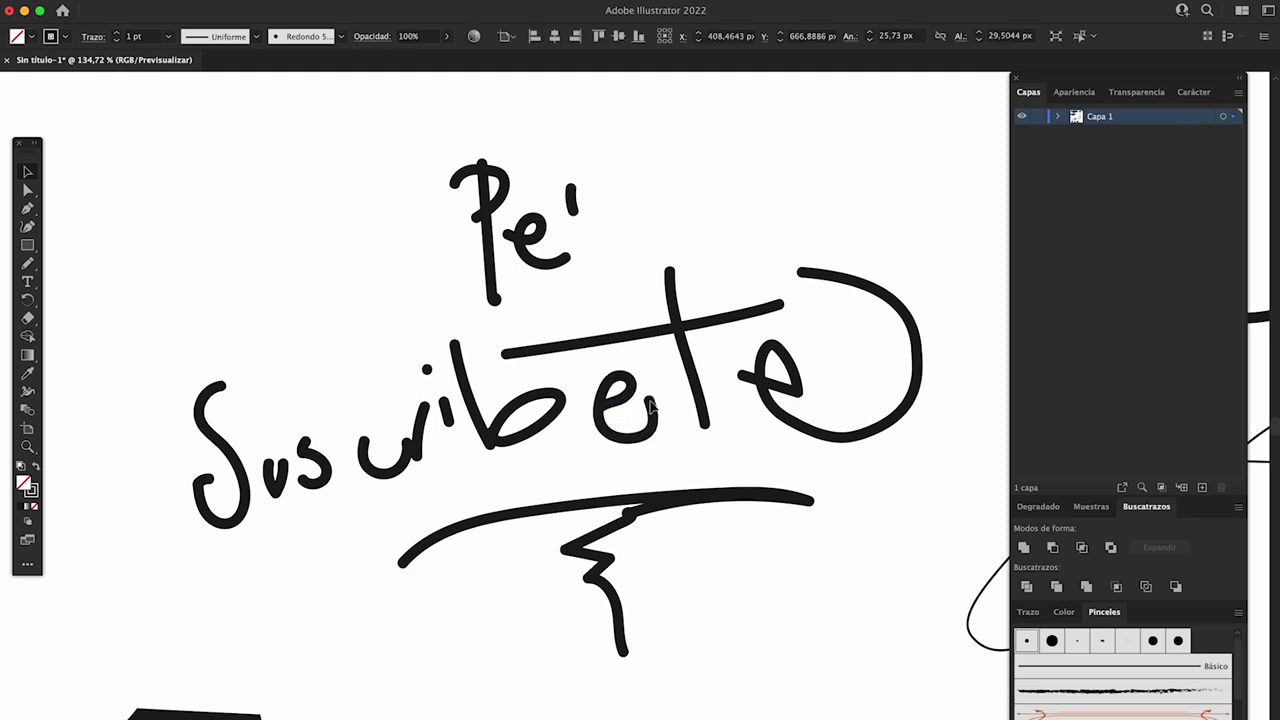
{"action": "left_click_drag", "start_coordinate": [885, 300], "coordinate": [760, 240]}
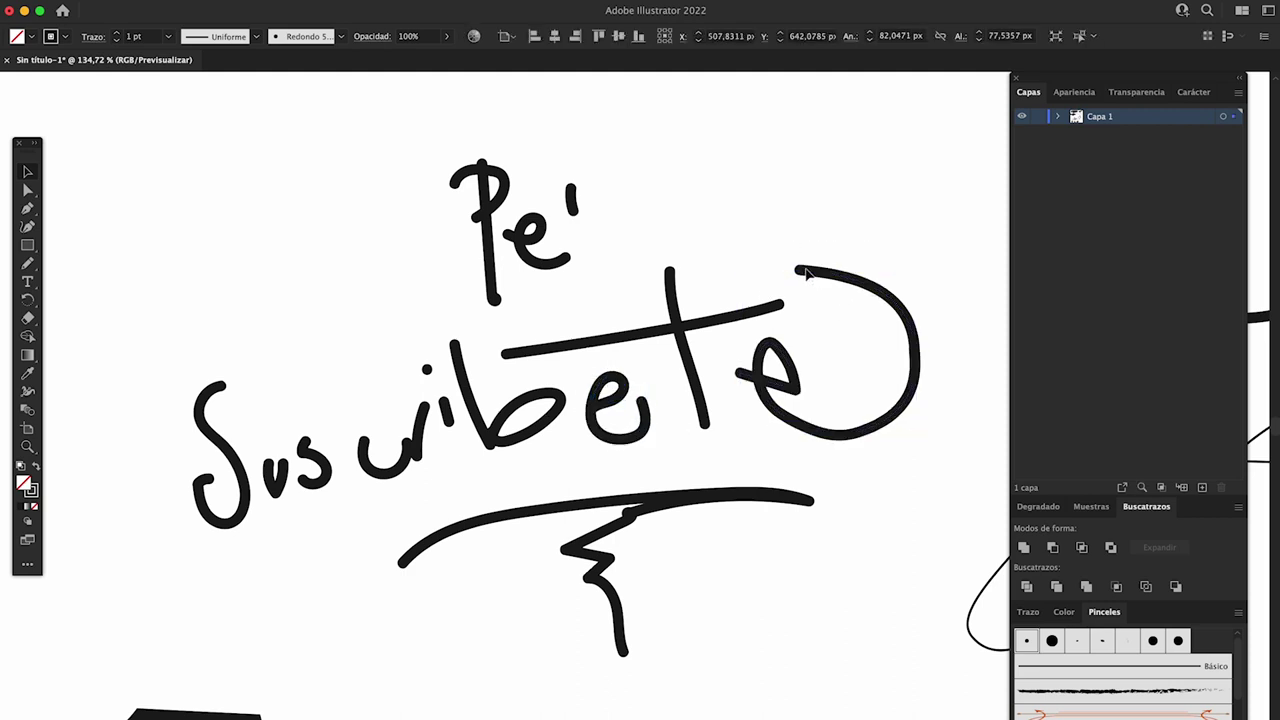
Step: Raise the loop's top, pull the e up to the crossbar, and fit the artboard
{"action": "left_click", "coordinate": [27, 190]}
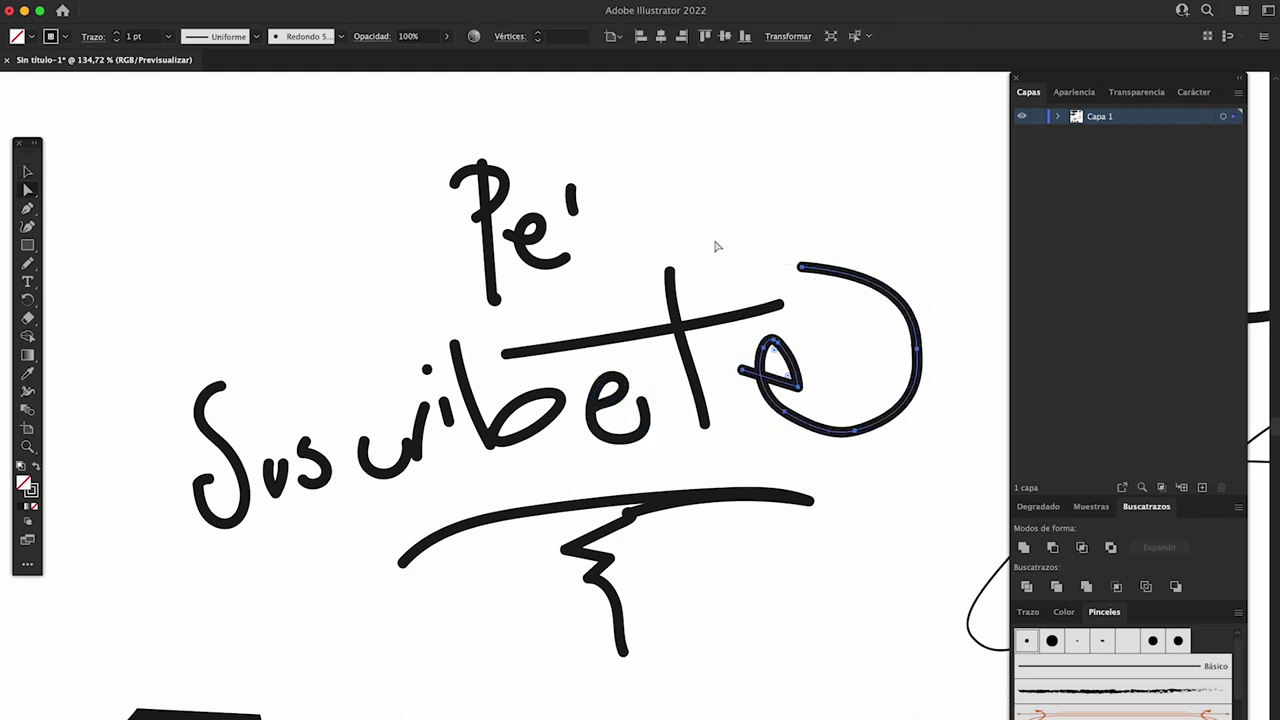
{"action": "left_click_drag", "start_coordinate": [829, 286], "coordinate": [860, 274]}
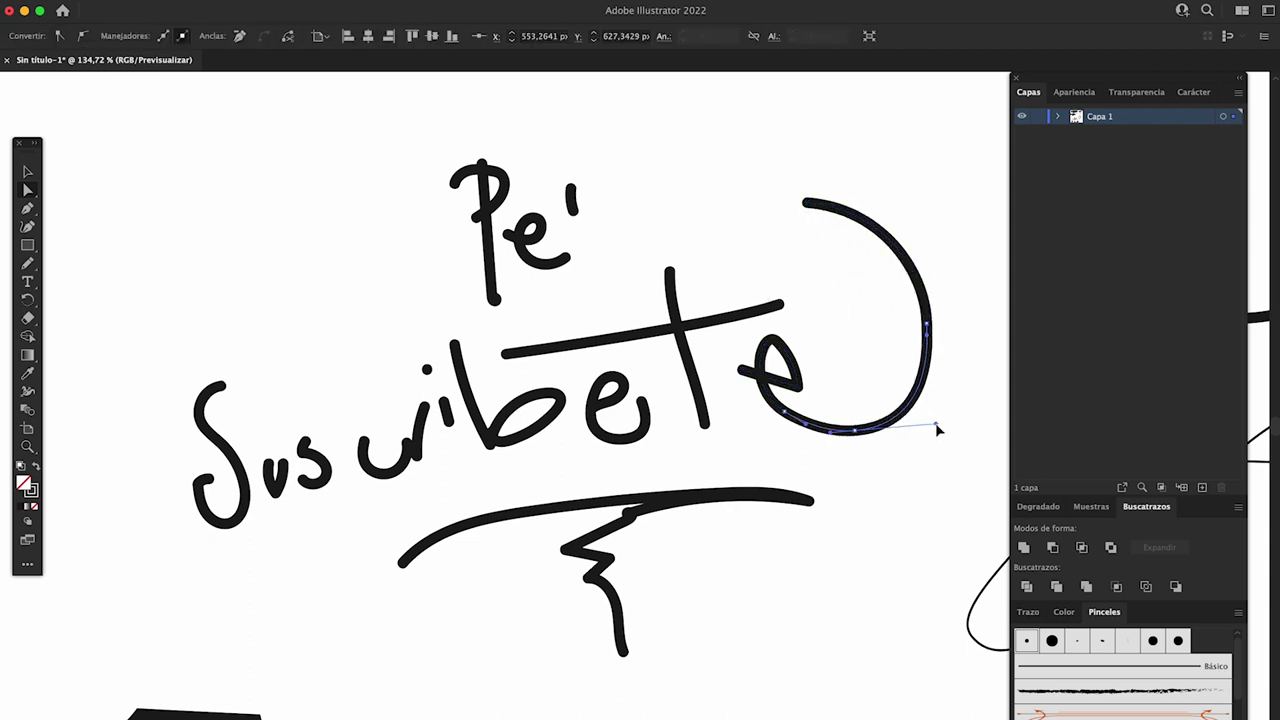
{"action": "left_click", "coordinate": [790, 340]}
{"action": "left_click_drag", "start_coordinate": [790, 340], "coordinate": [783, 316]}
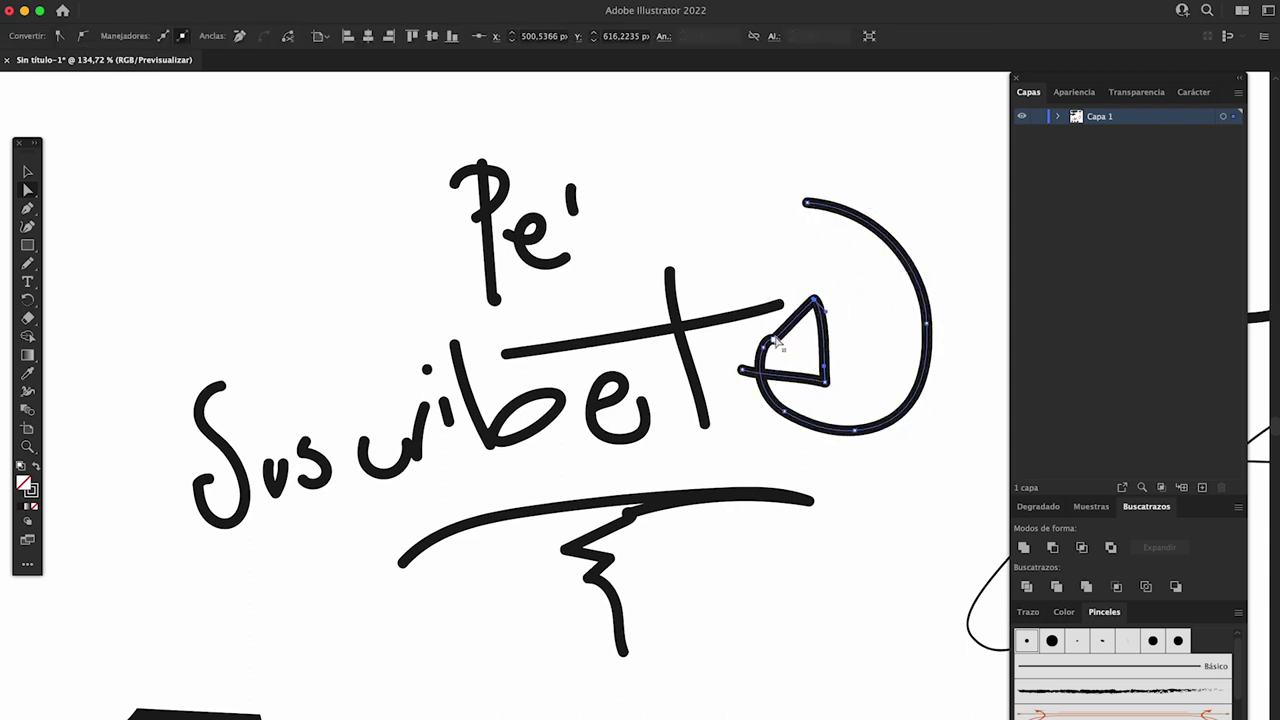
{"action": "key", "text": "v"}
{"action": "left_click", "coordinate": [798, 286]}
{"action": "key", "text": "ctrl+0"}
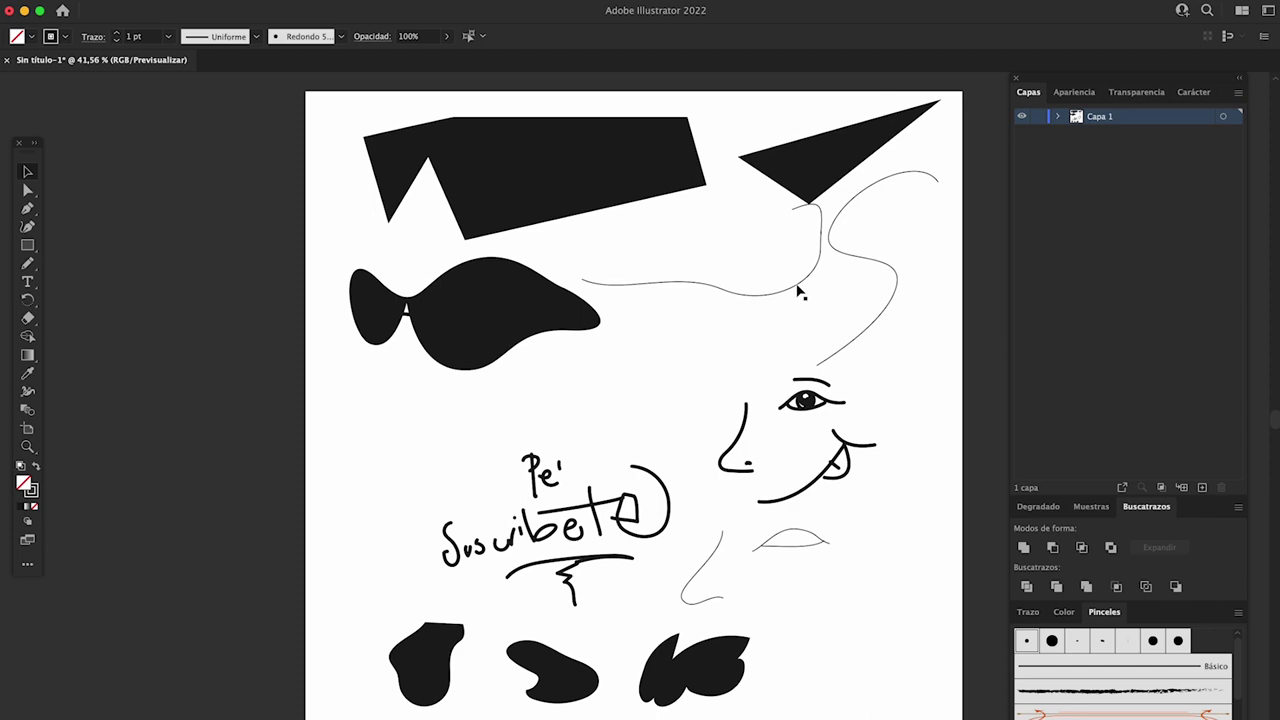
Step: Try and undo a loop reshape, then select all artwork and delete it
{"action": "mouse_move", "coordinate": [660, 545]}
{"action": "left_mouse_down"}
{"action": "mouse_move", "coordinate": [637, 466]}
{"action": "mouse_move", "coordinate": [812, 450]}
{"action": "mouse_move", "coordinate": [912, 400]}
{"action": "mouse_move", "coordinate": [929, 448]}
{"action": "left_mouse_up"}
{"action": "left_click", "coordinate": [840, 457]}
{"action": "key", "text": "ctrl+z"}
{"action": "left_click", "coordinate": [914, 491]}
{"action": "key", "text": "ctrl+0"}
{"action": "key", "text": "ctrl+a"}
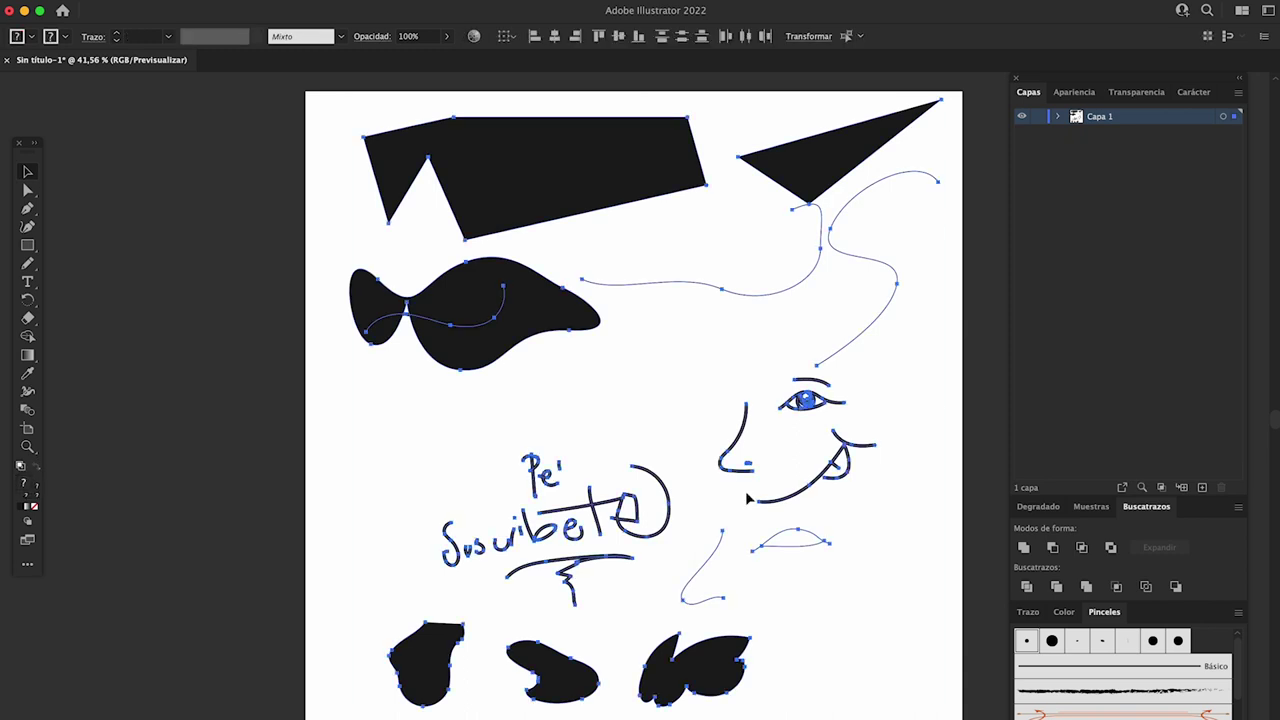
{"action": "key", "text": "Delete"}
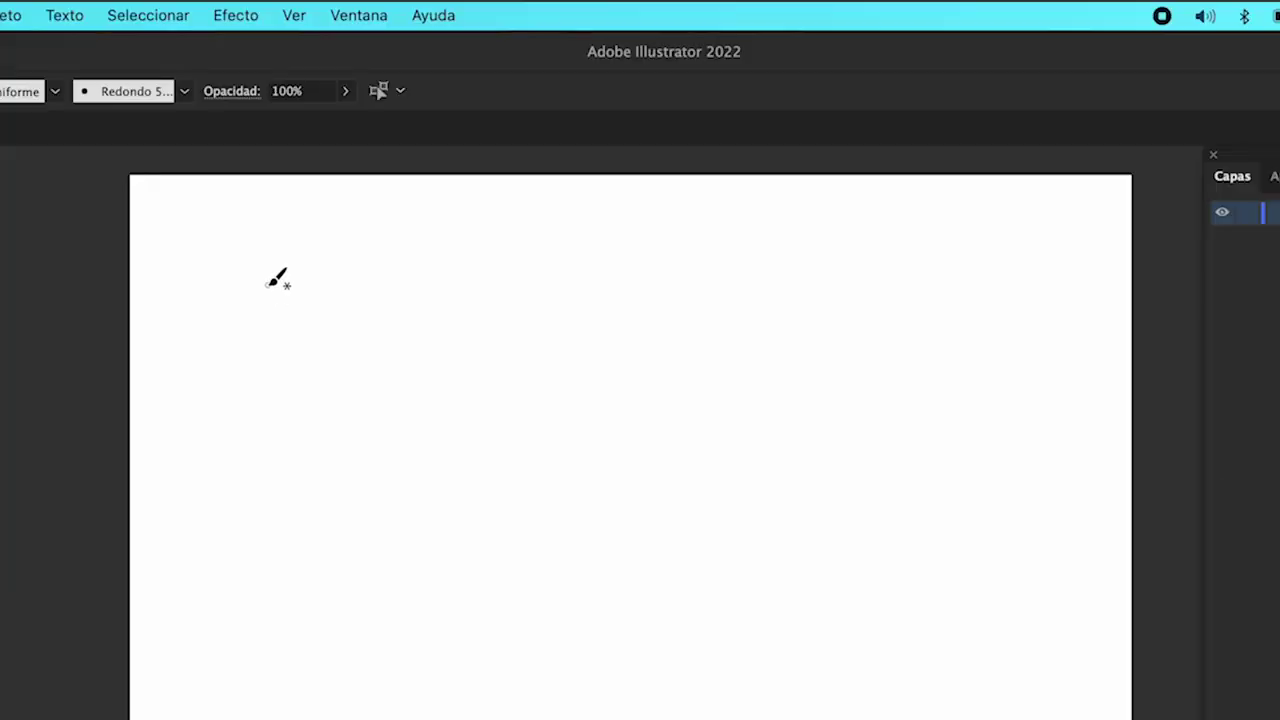
{"action": "left_click_drag", "start_coordinate": [395, 161], "coordinate": [419, 155]}
{"action": "left_click_drag", "start_coordinate": [443, 173], "coordinate": [579, 163]}
{"action": "mouse_move", "coordinate": [586, 264]}
{"action": "left_mouse_down"}
{"action": "mouse_move", "coordinate": [618, 290]}
{"action": "mouse_move", "coordinate": [694, 251]}
{"action": "mouse_move", "coordinate": [834, 218]}
{"action": "left_mouse_up"}
{"action": "key", "text": "p"}
{"action": "left_click", "coordinate": [445, 264]}
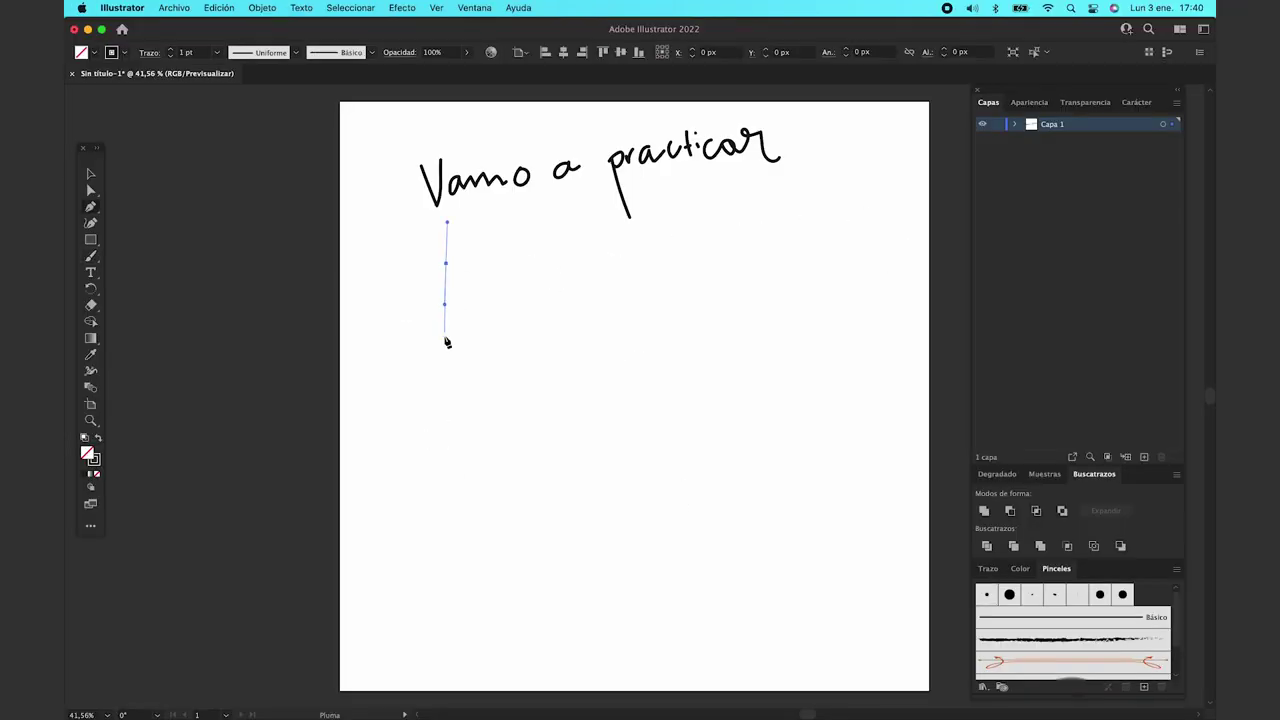
{"action": "left_click", "coordinate": [445, 337]}
{"action": "left_click", "coordinate": [505, 337]}
{"action": "left_click_drag", "start_coordinate": [515, 286], "coordinate": [542, 281]}
{"action": "mouse_move", "coordinate": [531, 268]}
{"action": "left_mouse_down"}
{"action": "mouse_move", "coordinate": [580, 277]}
{"action": "mouse_move", "coordinate": [621, 323]}
{"action": "left_mouse_up"}
{"action": "left_click", "coordinate": [596, 256]}
{"action": "left_click", "coordinate": [589, 394]}
{"action": "left_click", "coordinate": [640, 318]}
{"action": "mouse_move", "coordinate": [640, 268]}
{"action": "left_mouse_down"}
{"action": "mouse_move", "coordinate": [648, 240]}
{"action": "mouse_move", "coordinate": [669, 236]}
{"action": "left_mouse_up"}
{"action": "left_click", "coordinate": [663, 276]}
{"action": "left_click", "coordinate": [737, 249]}
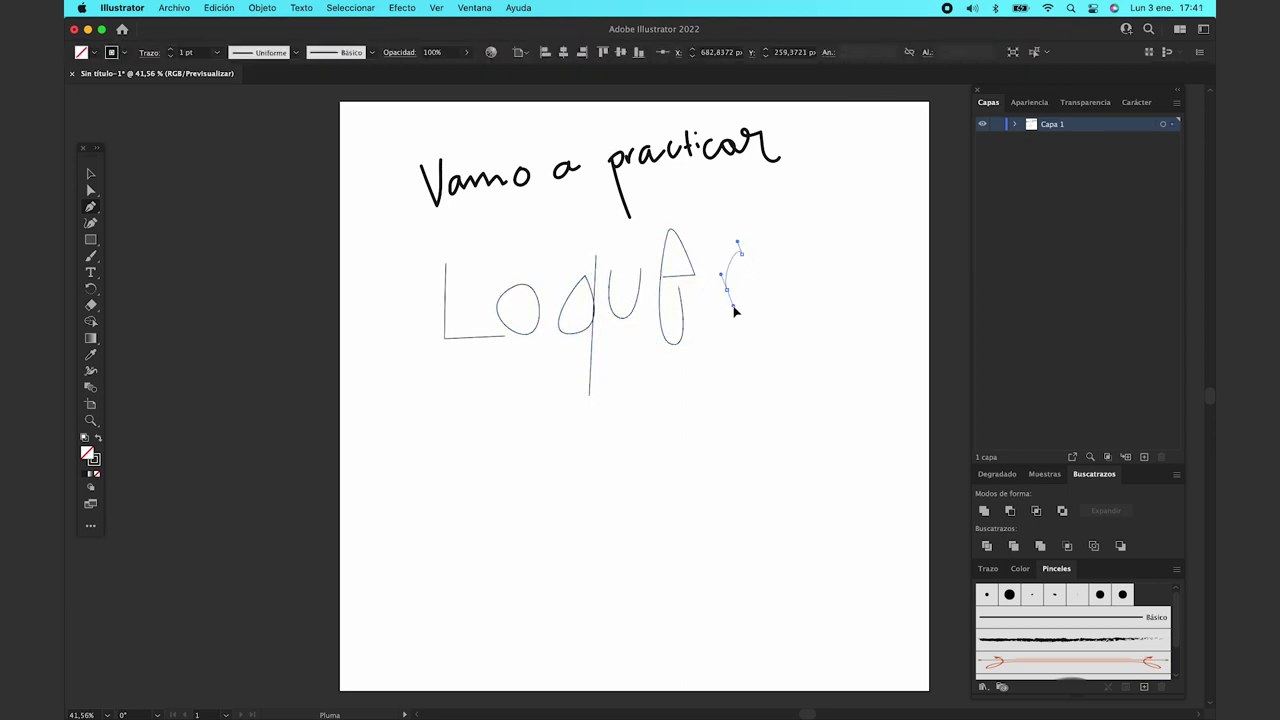
{"action": "left_click_drag", "start_coordinate": [740, 356], "coordinate": [749, 363]}
{"action": "left_click", "coordinate": [741, 219]}
{"action": "left_click_drag", "start_coordinate": [747, 262], "coordinate": [800, 302]}
{"action": "left_click", "coordinate": [787, 252]}
{"action": "left_click", "coordinate": [783, 283]}
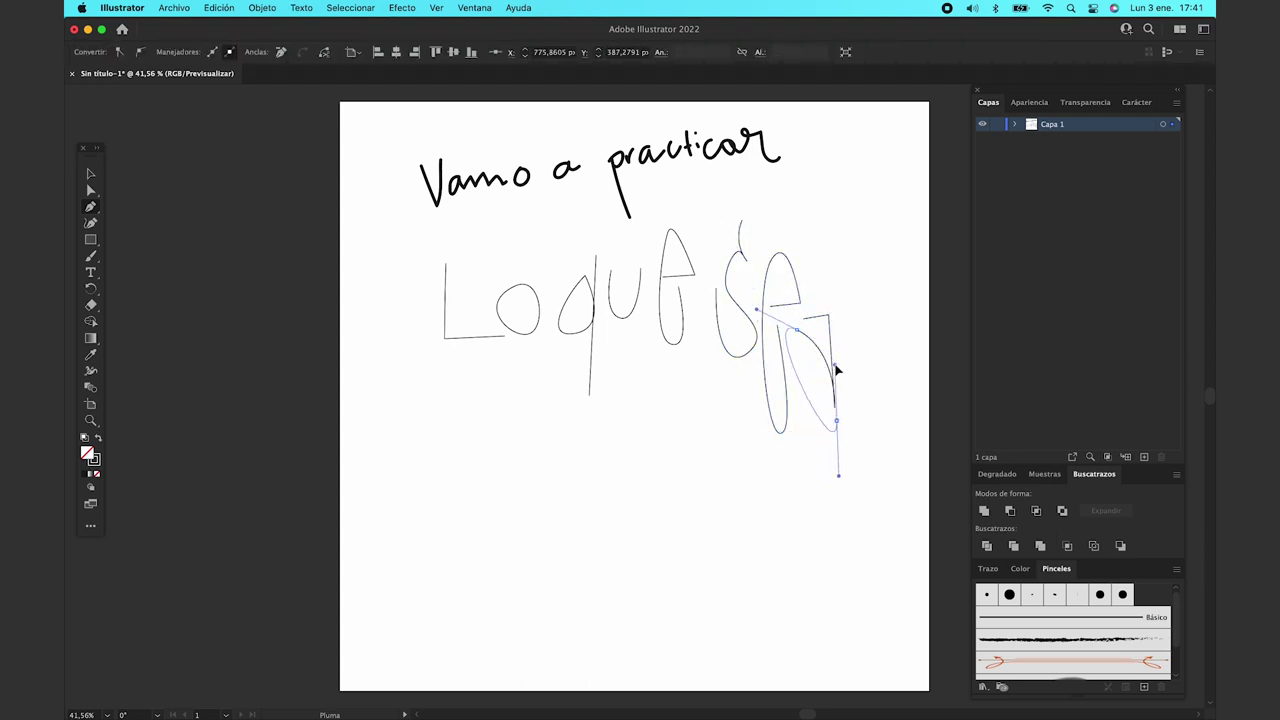
{"action": "key", "text": "v"}
{"action": "left_click", "coordinate": [862, 280]}
{"action": "left_click_drag", "start_coordinate": [836, 360], "coordinate": [865, 360]}
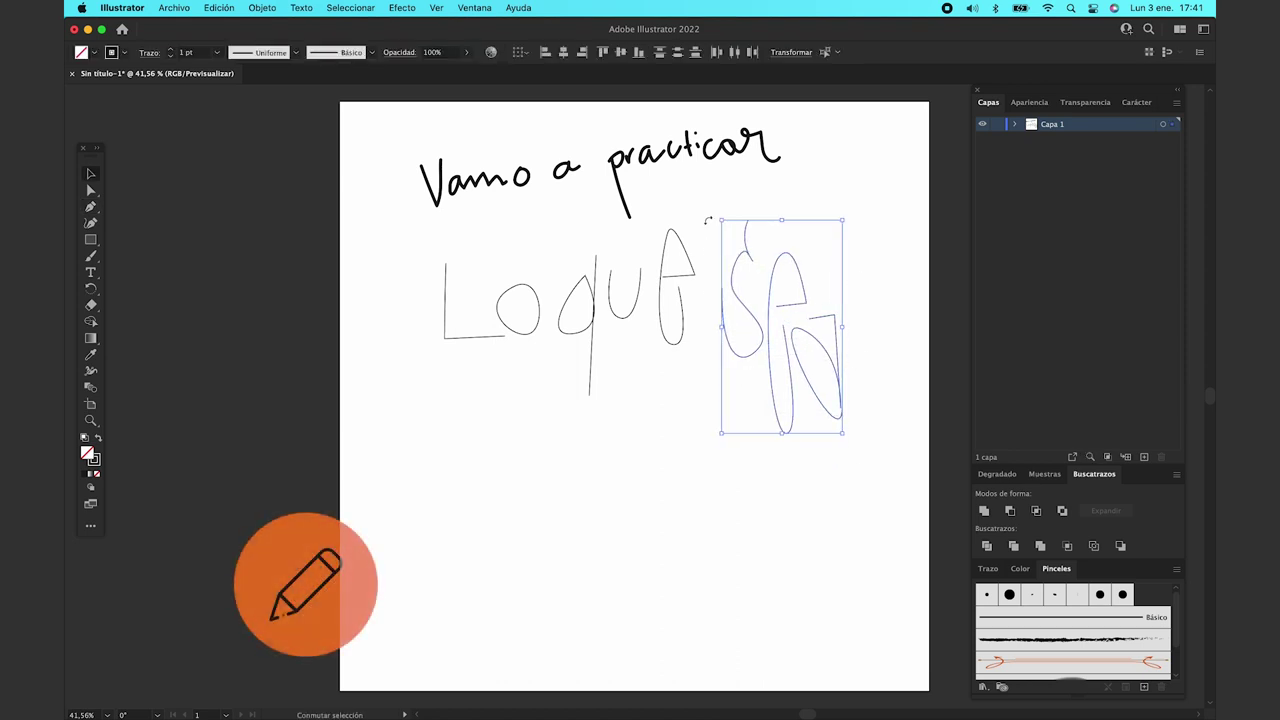
{"action": "left_click_drag", "start_coordinate": [520, 318], "coordinate": [484, 318]}
{"action": "left_click", "coordinate": [533, 428]}
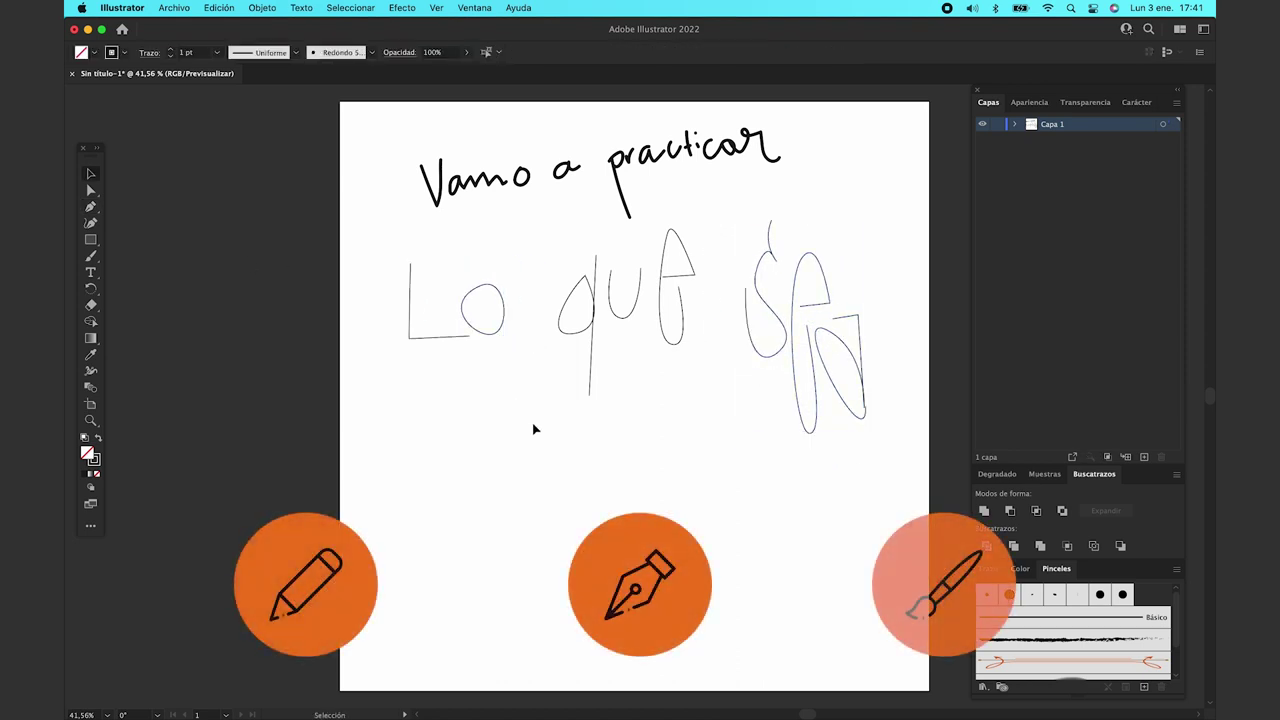
{"action": "key", "text": "shift+x"}
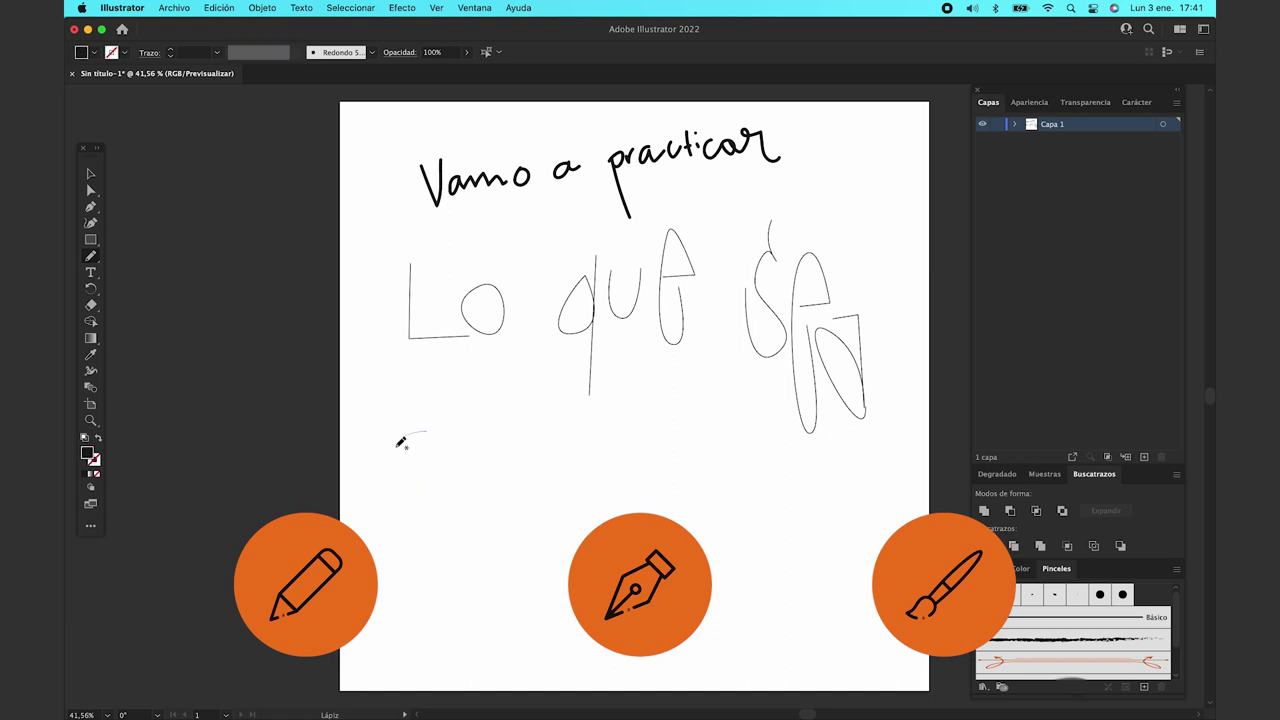
{"action": "left_click_drag", "start_coordinate": [404, 436], "coordinate": [440, 420]}
{"action": "left_click_drag", "start_coordinate": [516, 455], "coordinate": [550, 408]}
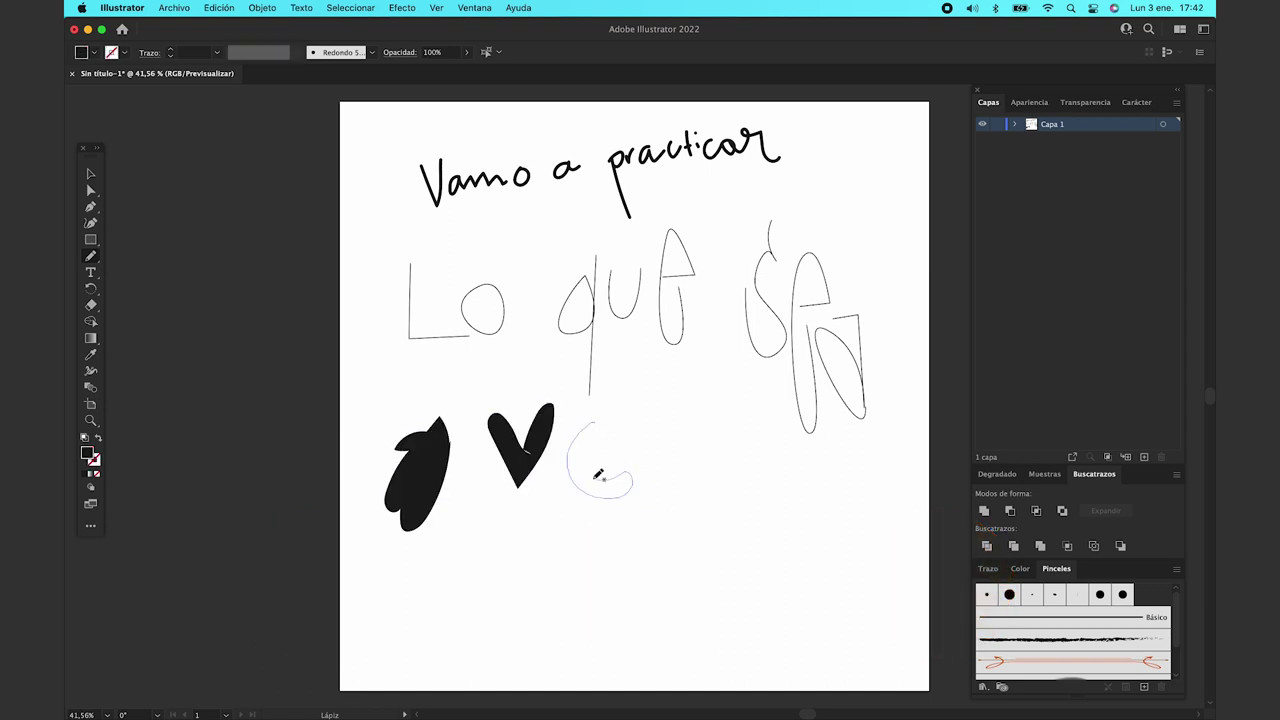
{"action": "left_click_drag", "start_coordinate": [688, 416], "coordinate": [716, 442]}
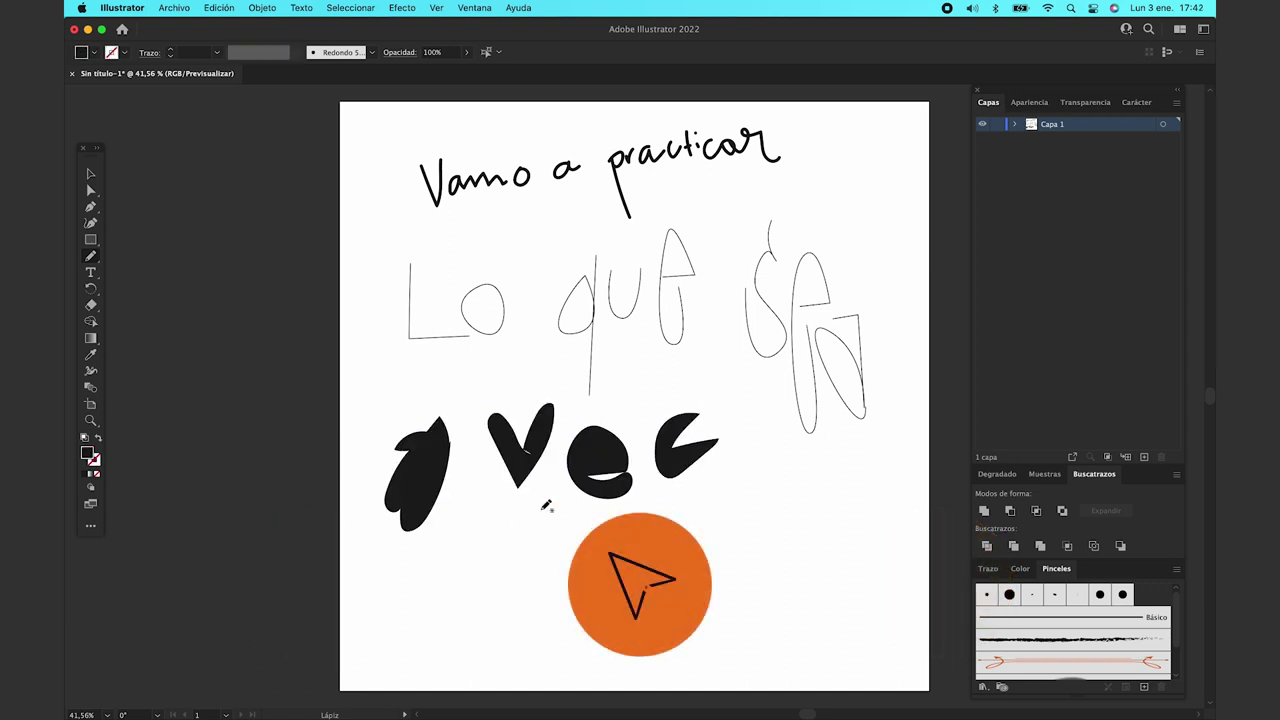
{"action": "mouse_move", "coordinate": [444, 551]}
{"action": "left_mouse_down"}
{"action": "mouse_move", "coordinate": [440, 628]}
{"action": "mouse_move", "coordinate": [451, 580]}
{"action": "left_mouse_up"}
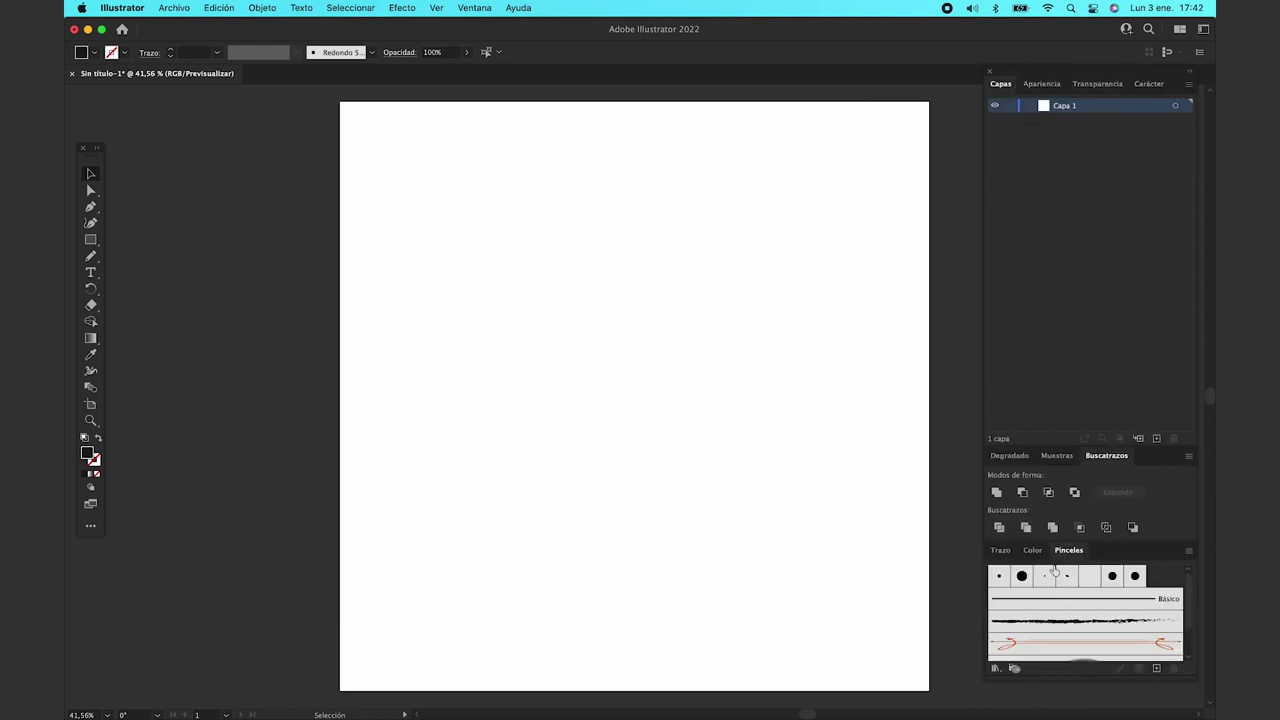
Step: Show the Gradient panel, enlarge the colour panels, narrow the dock and move the toolbar
{"action": "left_click", "coordinate": [1012, 457]}
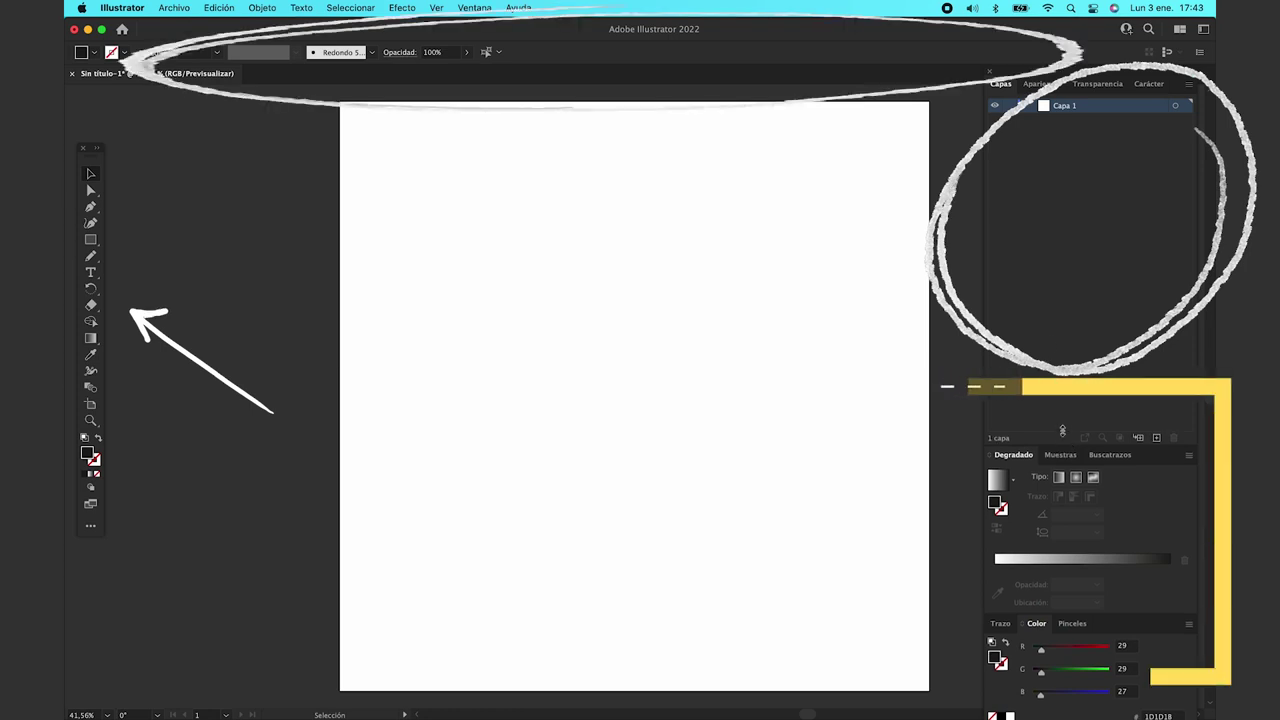
{"action": "left_click_drag", "start_coordinate": [1062, 430], "coordinate": [1062, 374]}
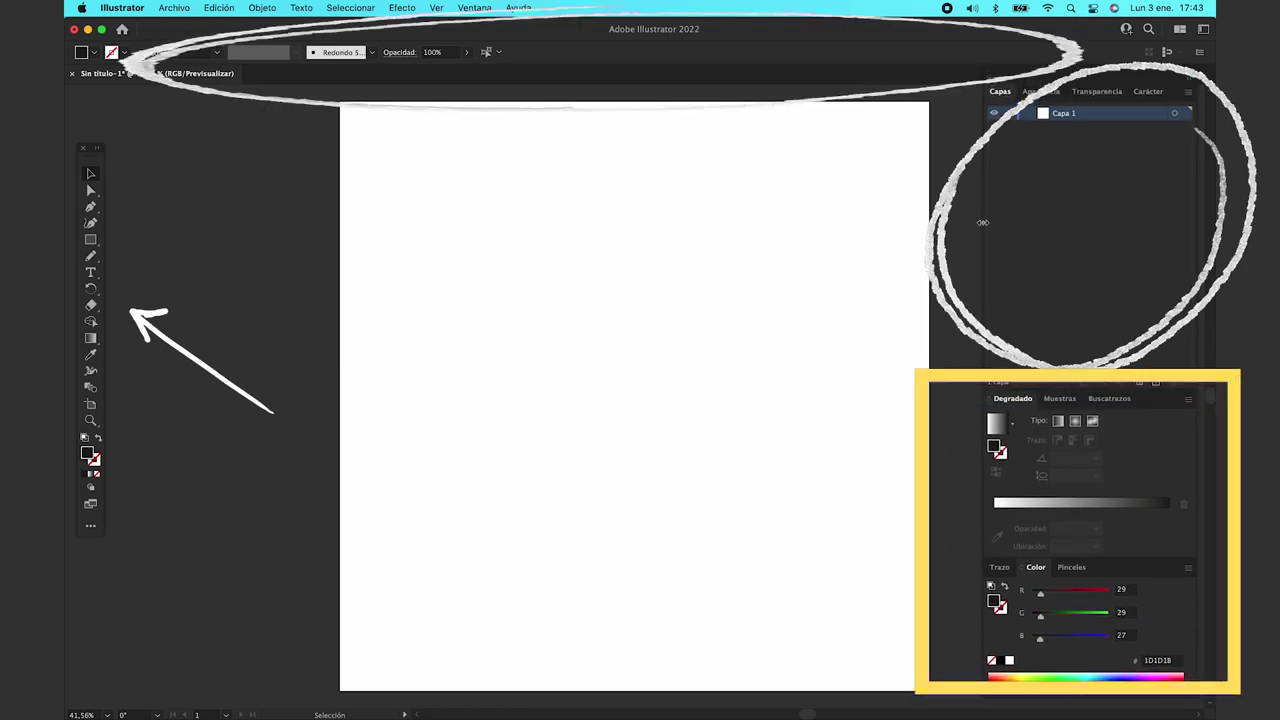
{"action": "left_click_drag", "start_coordinate": [983, 222], "coordinate": [1018, 222]}
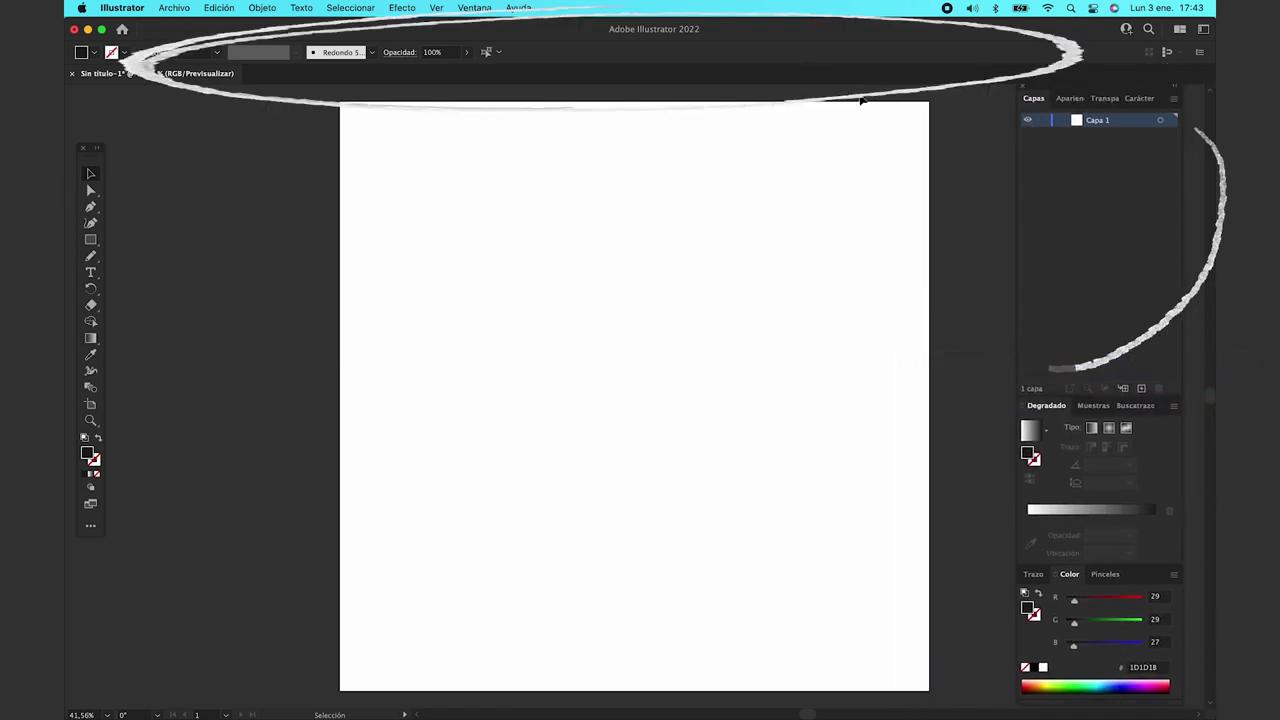
{"action": "left_click_drag", "start_coordinate": [90, 148], "coordinate": [98, 190]}
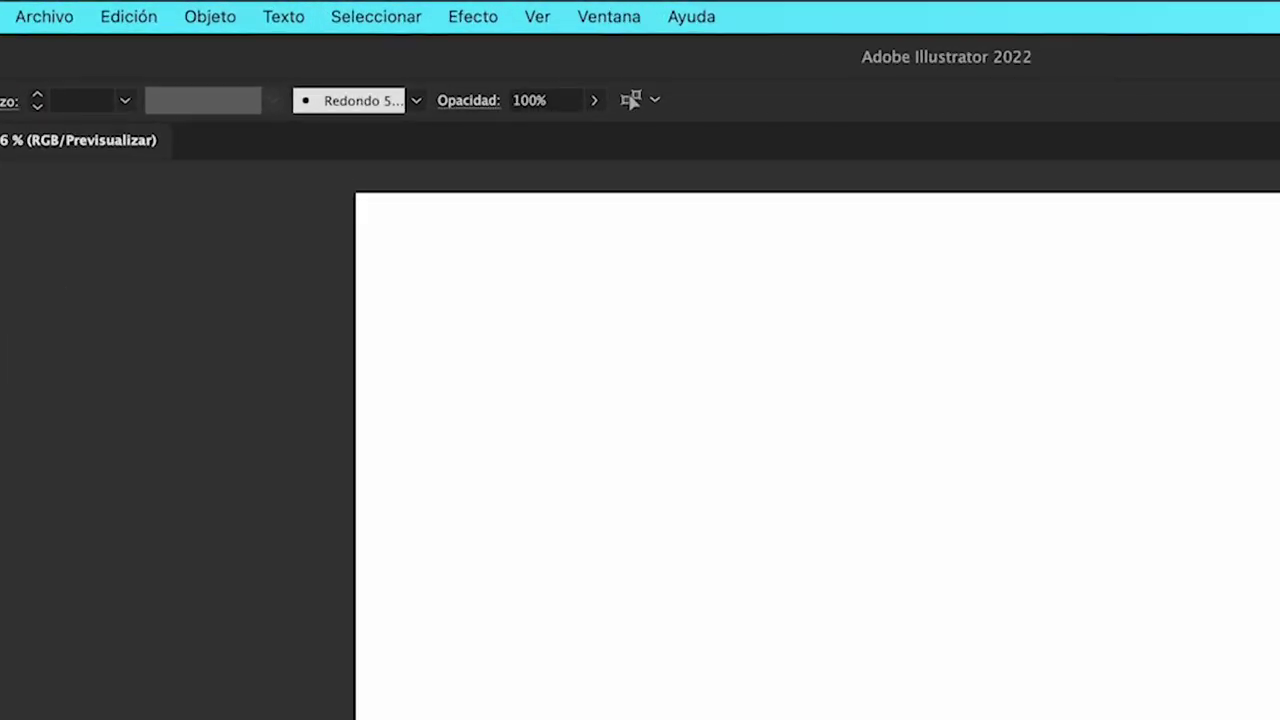
Step: Switch to and reset the classic Essentials workspace, then float the Propiedades panel
{"action": "left_click", "coordinate": [606, 18]}
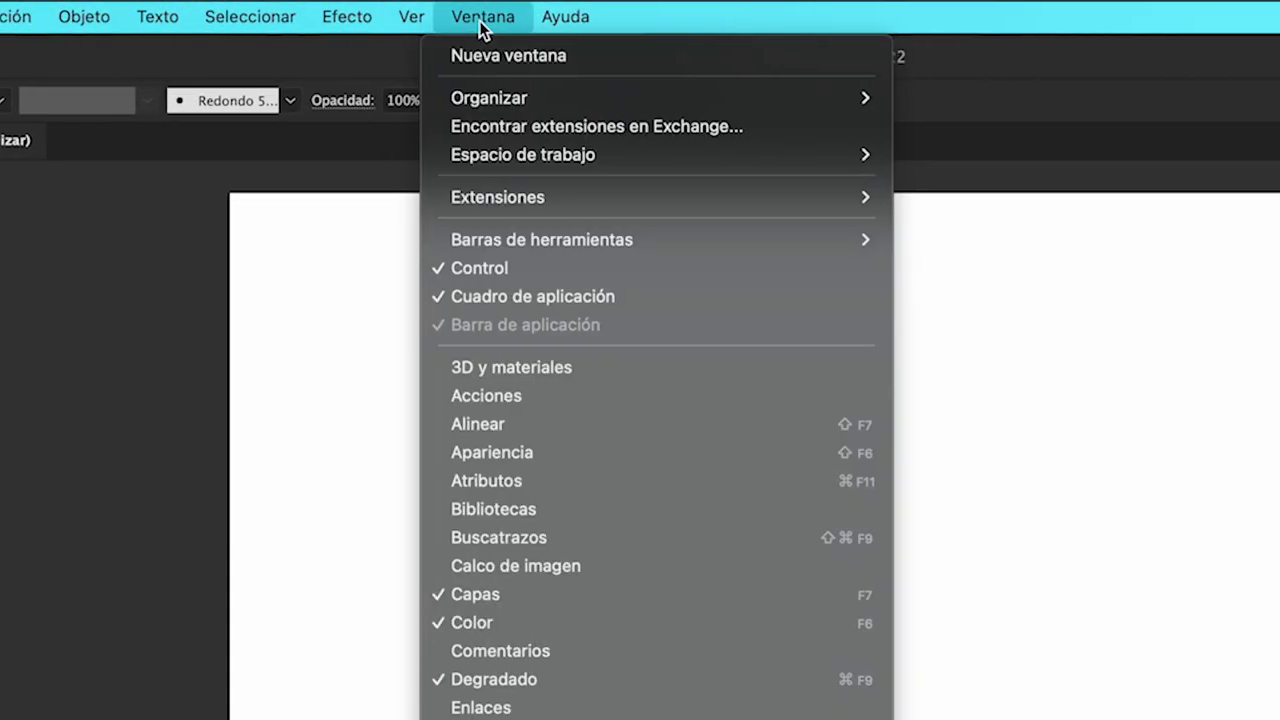
{"action": "mouse_move", "coordinate": [351, 155]}
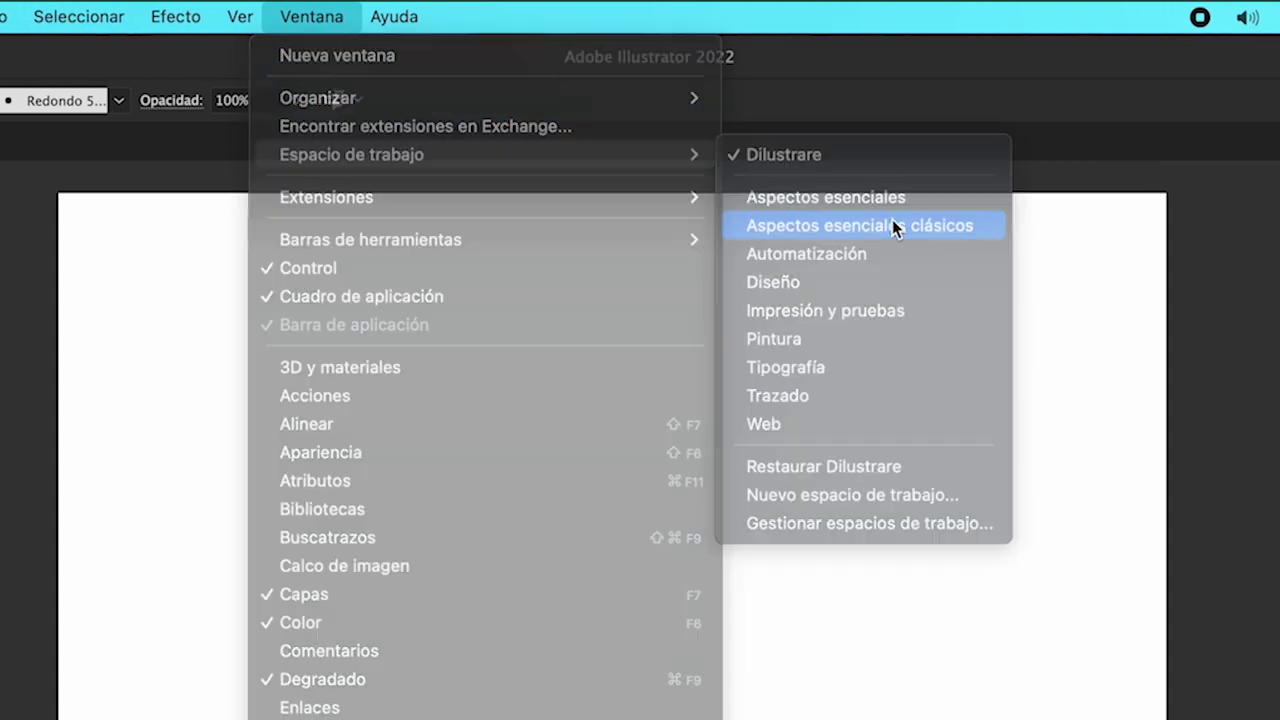
{"action": "left_click", "coordinate": [896, 228]}
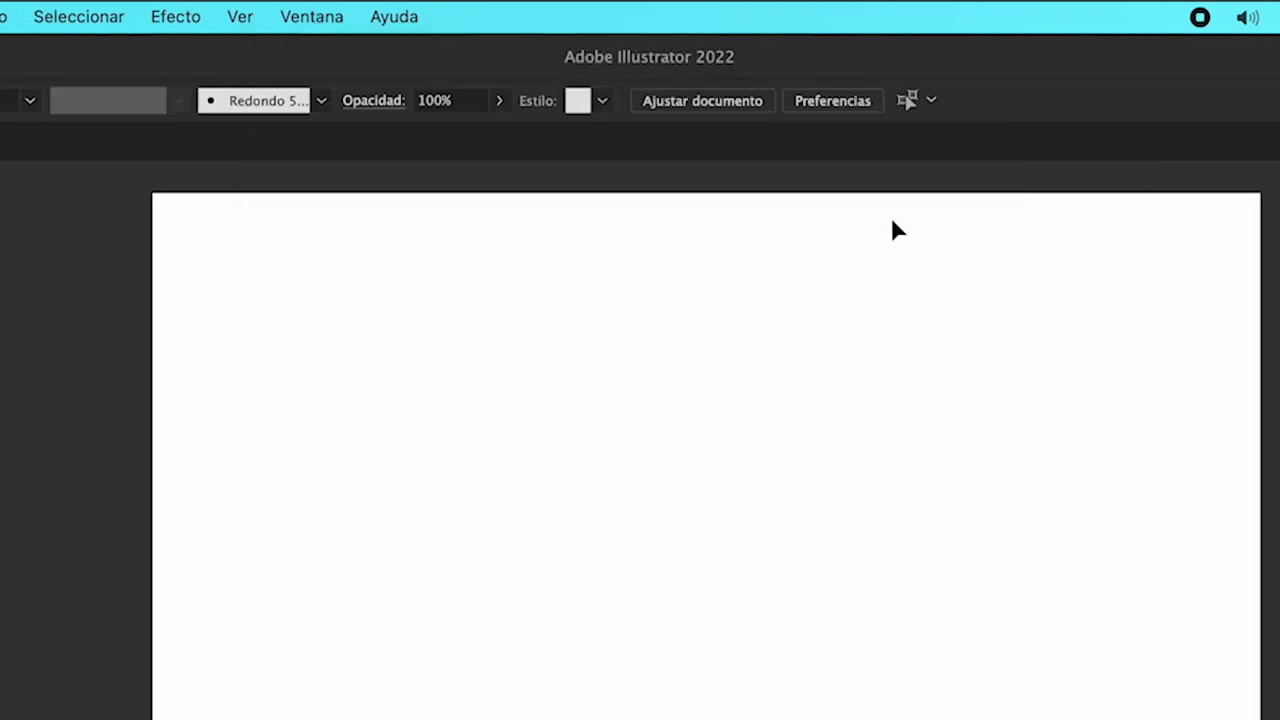
{"action": "left_click", "coordinate": [311, 16]}
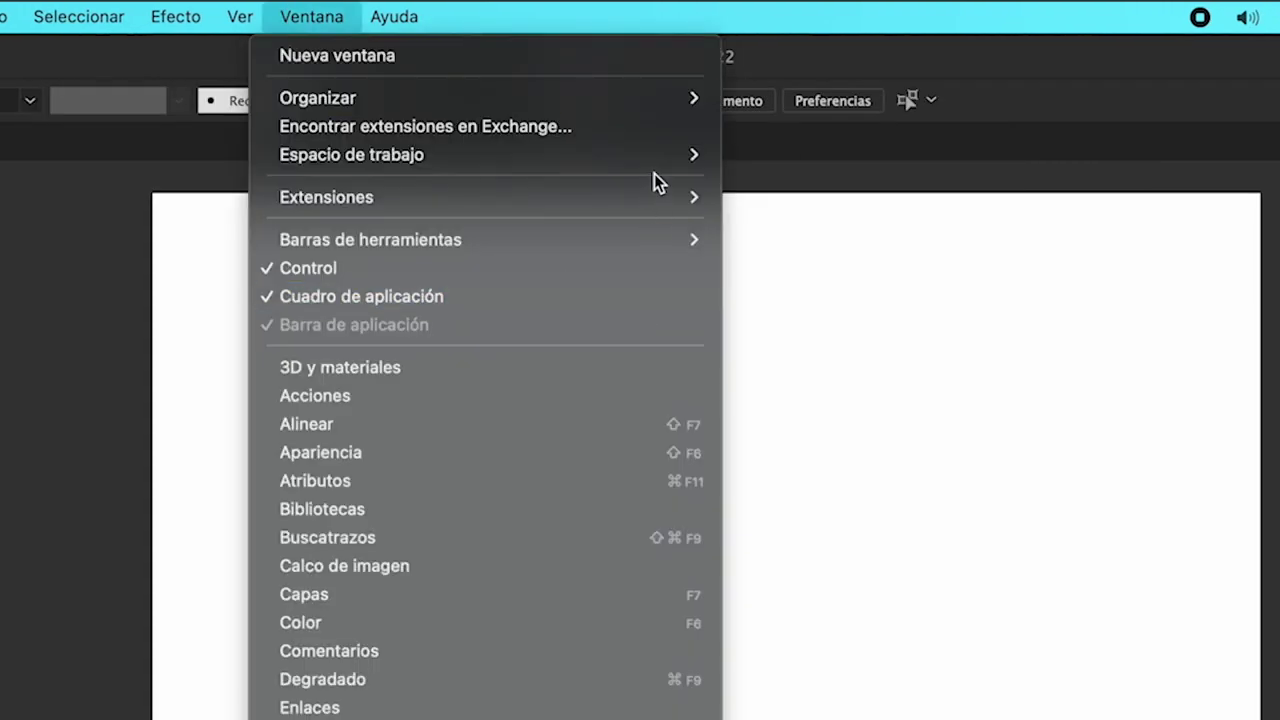
{"action": "mouse_move", "coordinate": [351, 154]}
{"action": "left_click", "coordinate": [907, 466]}
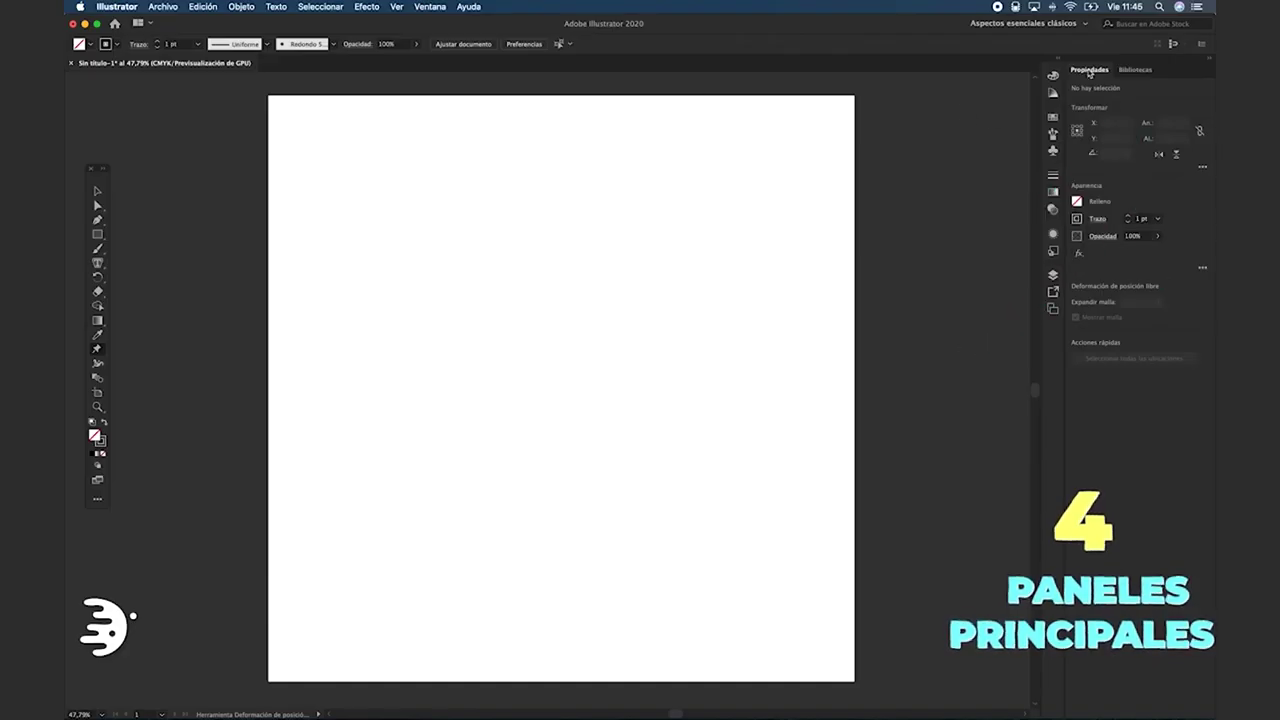
{"action": "left_click_drag", "start_coordinate": [1090, 69], "coordinate": [443, 110]}
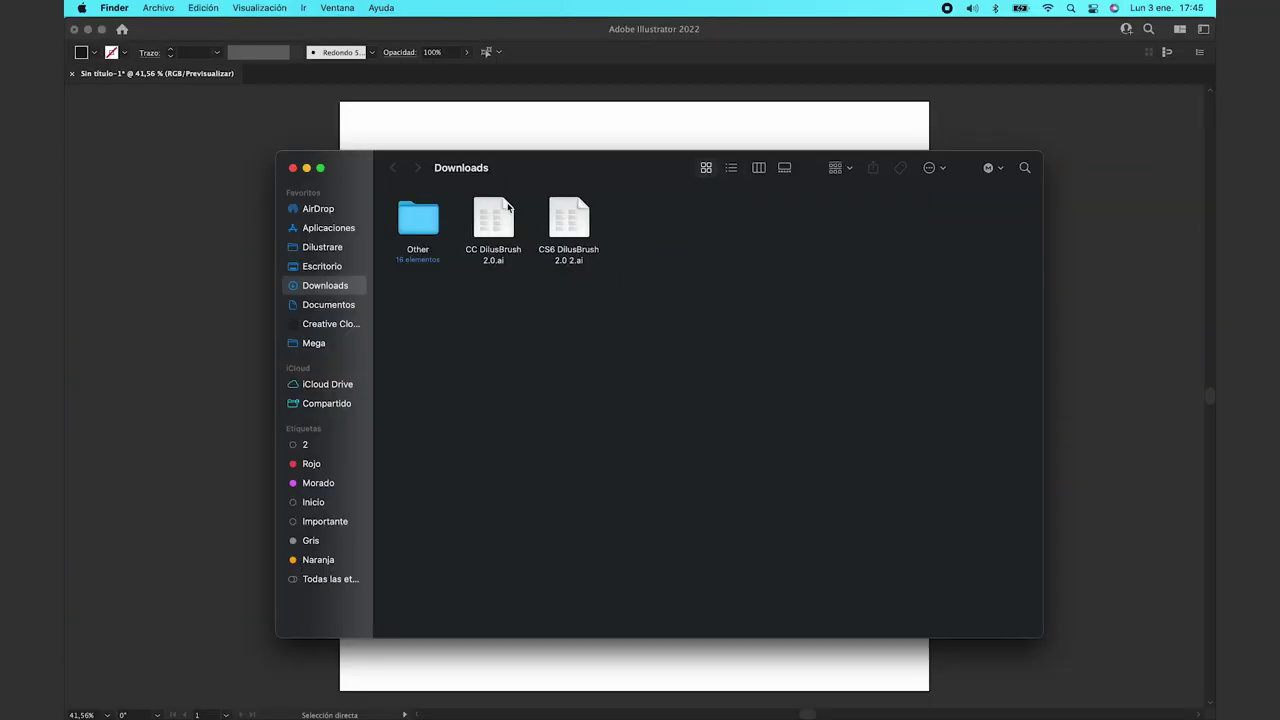
{"action": "key", "text": "space"}
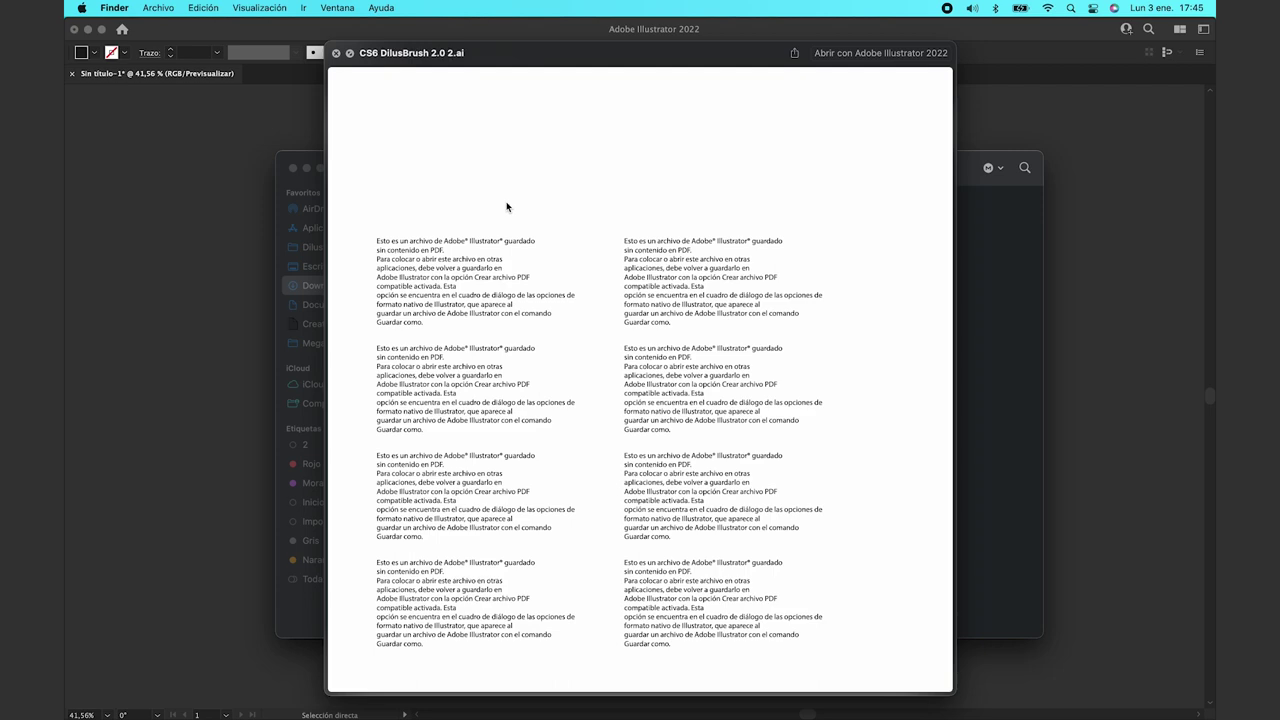
{"action": "key", "text": "space"}
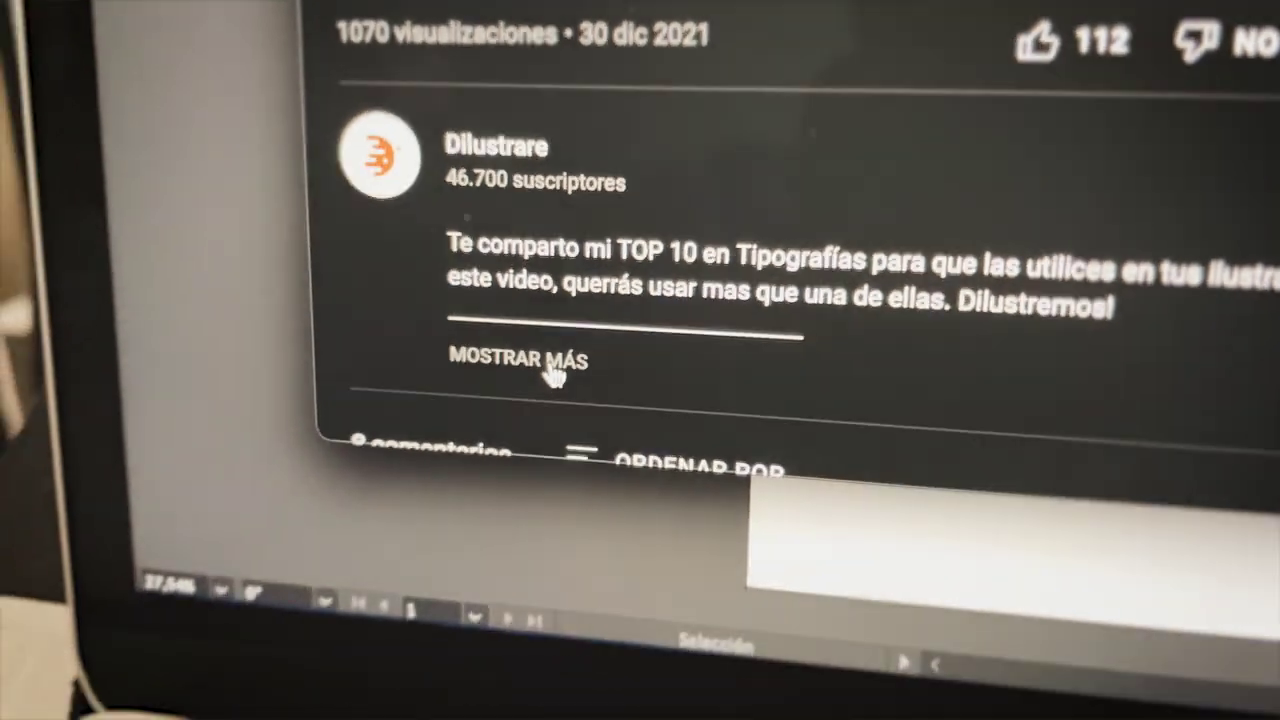
Step: Expand the Top 10 typography video's description and like the video
{"action": "left_click", "coordinate": [553, 362]}
{"action": "scroll", "coordinate": [560, 330], "scroll_direction": "down", "scroll_amount": 3}
{"action": "scroll", "coordinate": [520, 460], "scroll_direction": "down", "scroll_amount": 5}
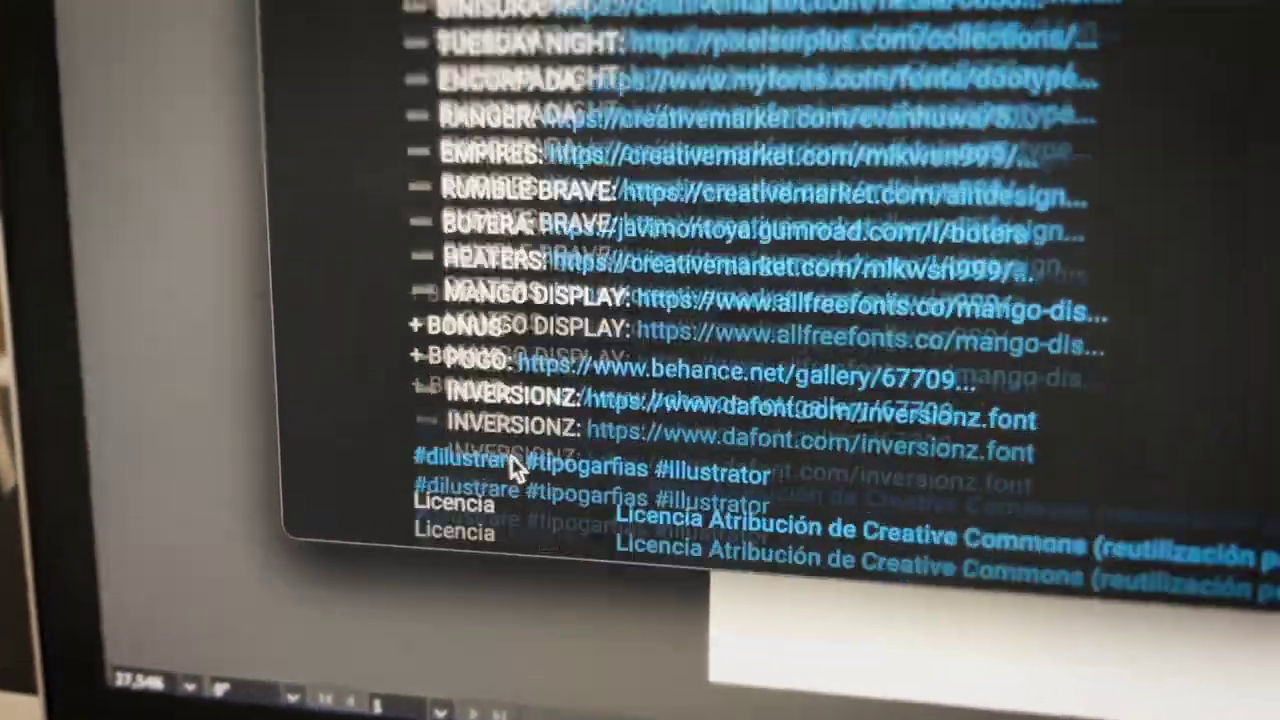
{"action": "scroll", "coordinate": [520, 460], "scroll_direction": "down", "scroll_amount": 3}
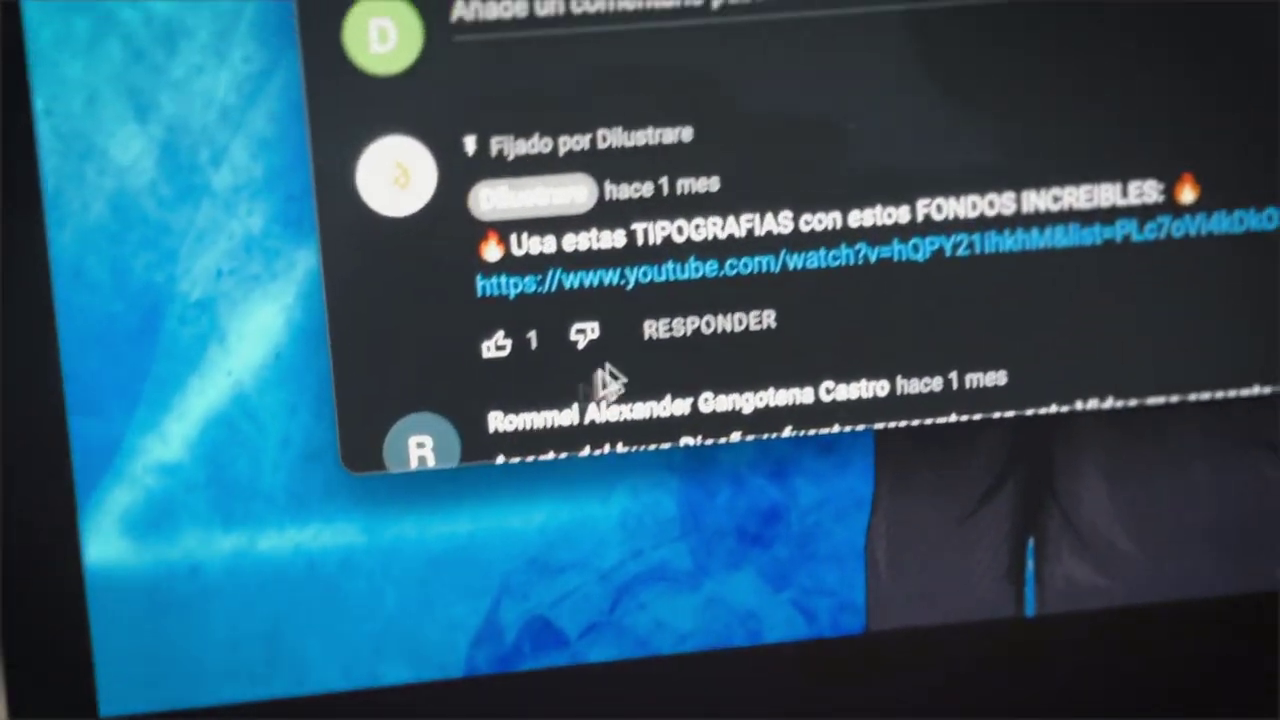
{"action": "scroll", "coordinate": [670, 350], "scroll_direction": "up", "scroll_amount": 3}
{"action": "scroll", "coordinate": [651, 366], "scroll_direction": "up", "scroll_amount": 3}
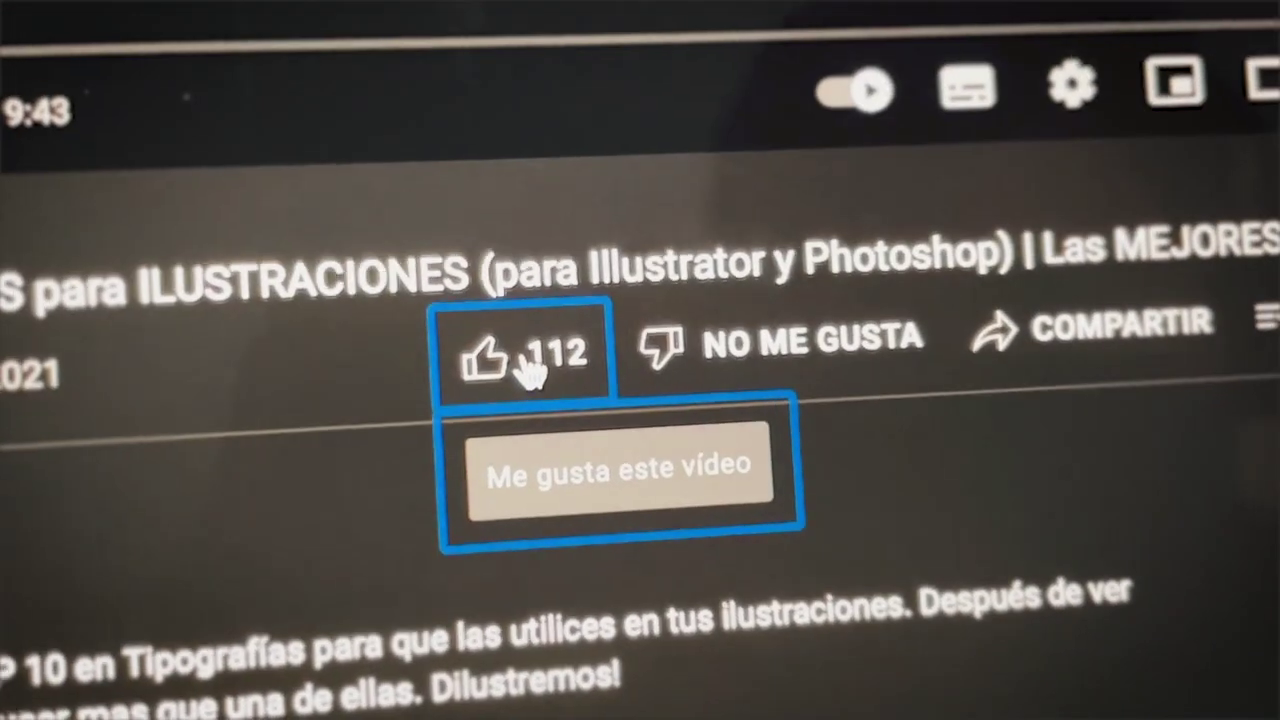
{"action": "left_click", "coordinate": [530, 370]}
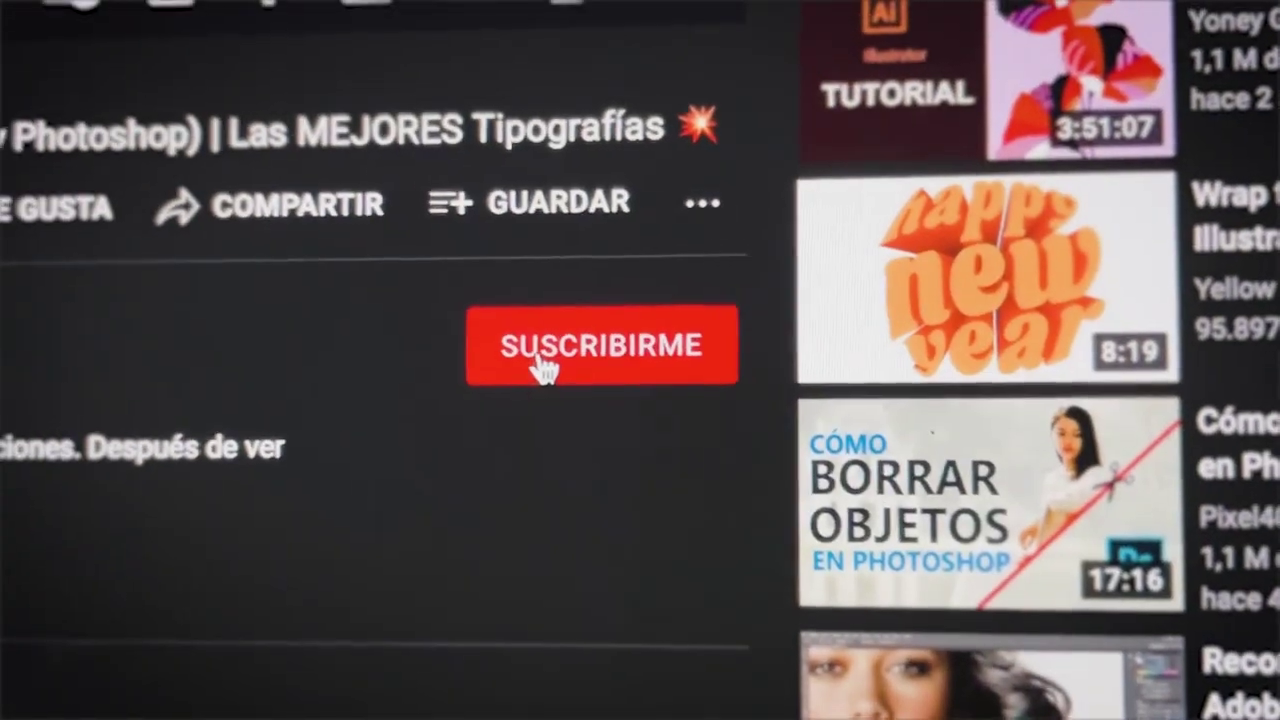
Step: Subscribe to the channel with notifications set to Todas
{"action": "left_click", "coordinate": [505, 345]}
{"action": "left_click", "coordinate": [700, 323]}
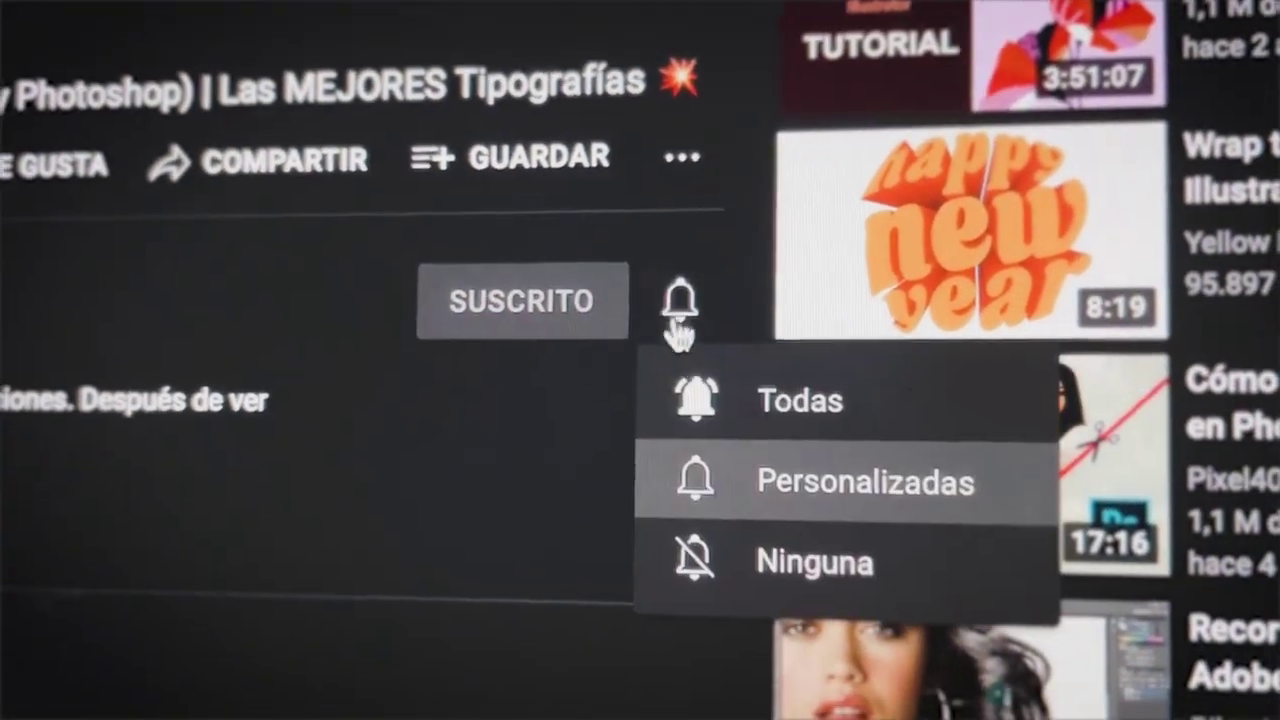
{"action": "left_click", "coordinate": [700, 385]}
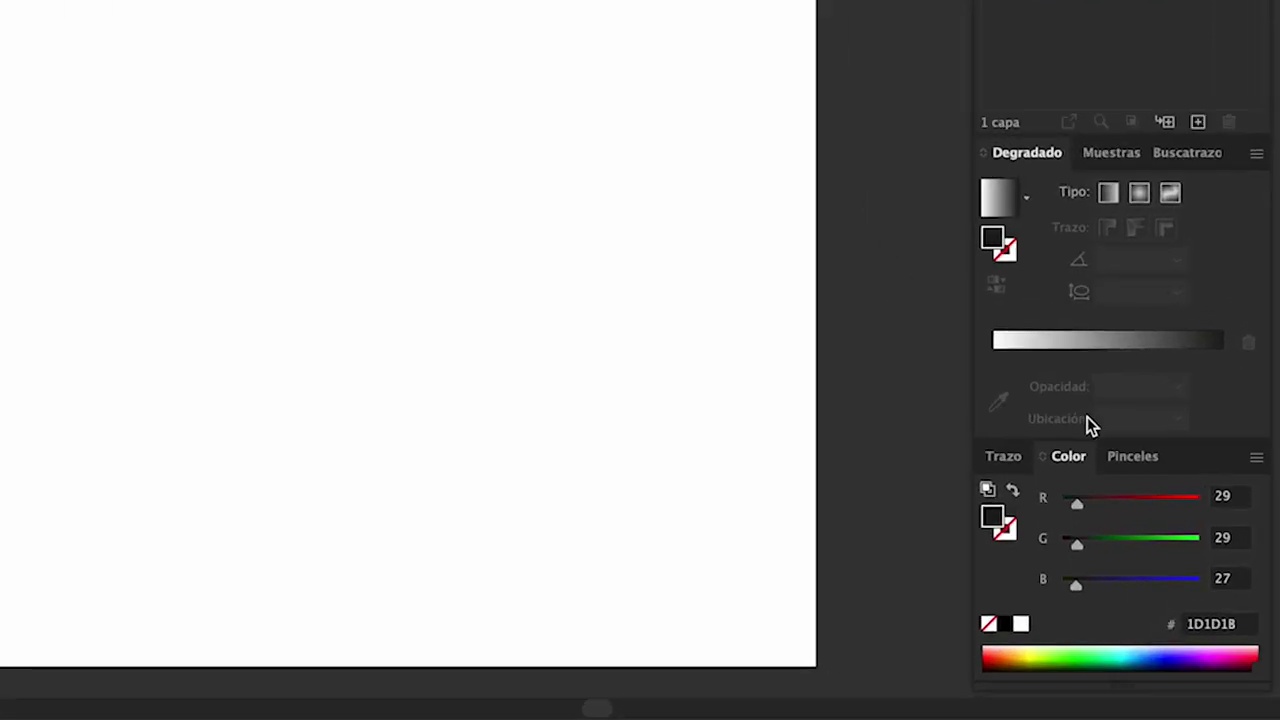
Step: Load the CC DilusBrush 2.0.ai brush library from Downloads and reposition its panel
{"action": "left_click", "coordinate": [1108, 577]}
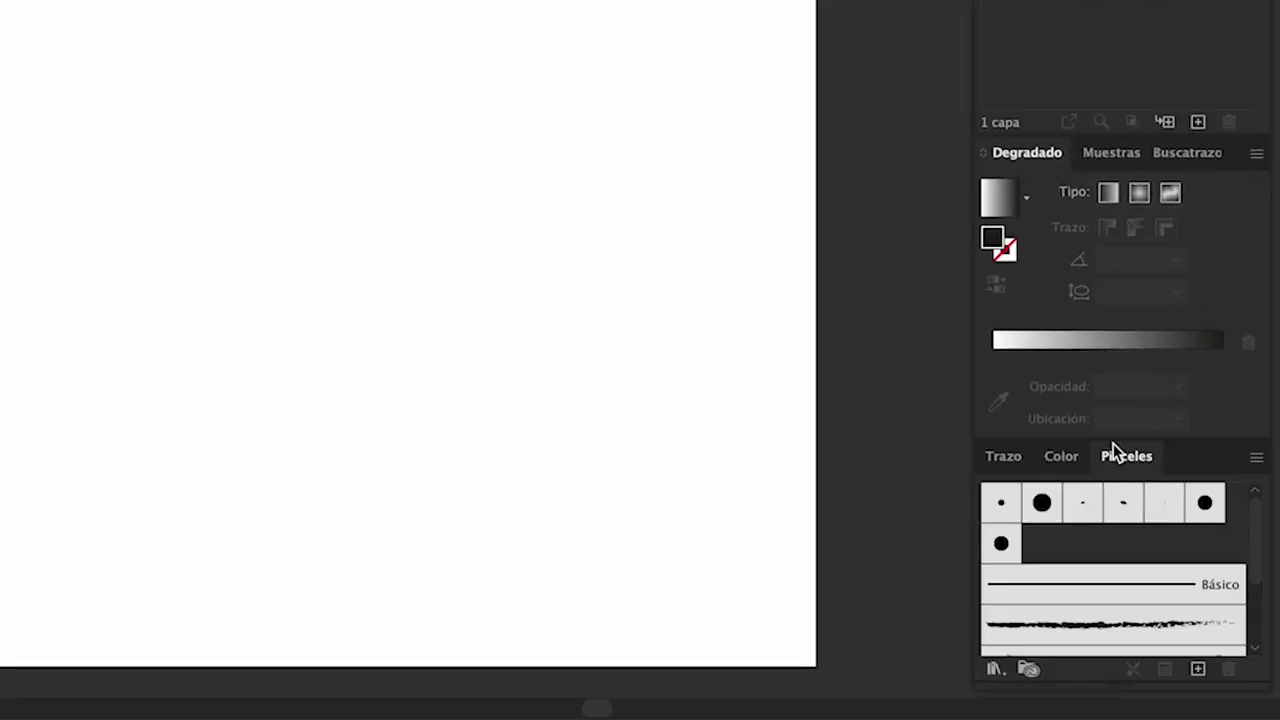
{"action": "left_click", "coordinate": [990, 672]}
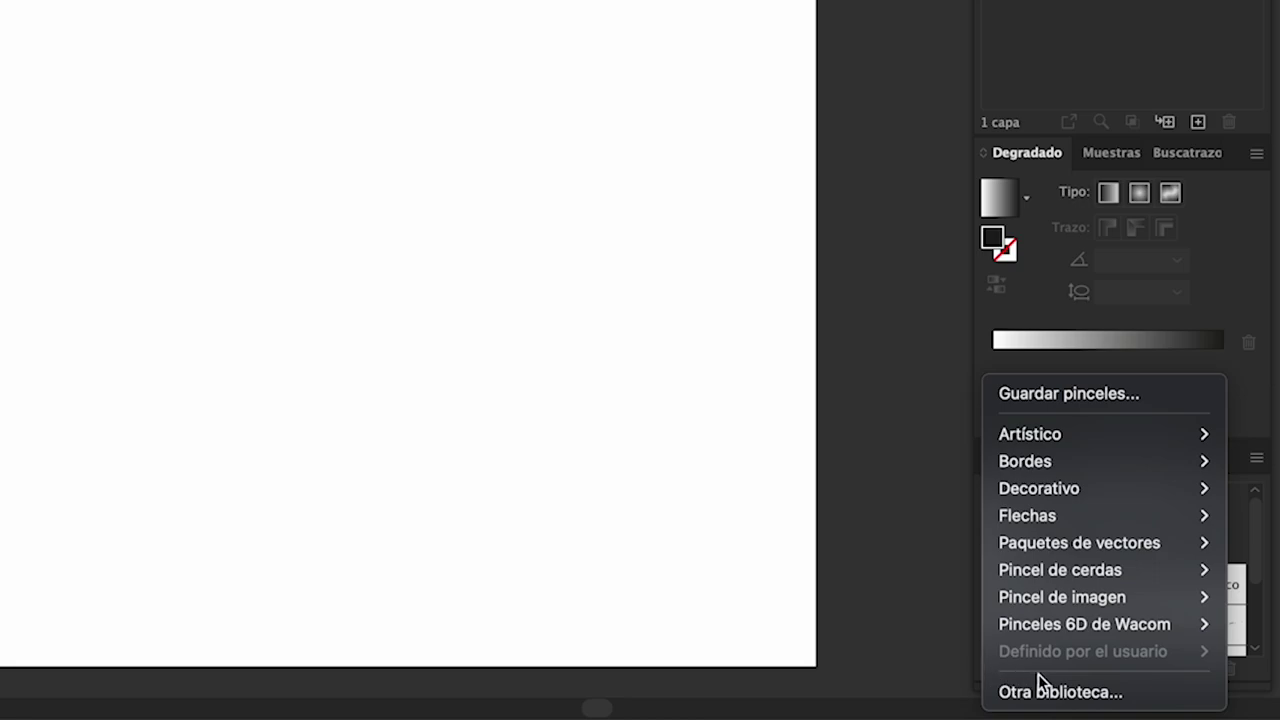
{"action": "left_click", "coordinate": [1077, 694]}
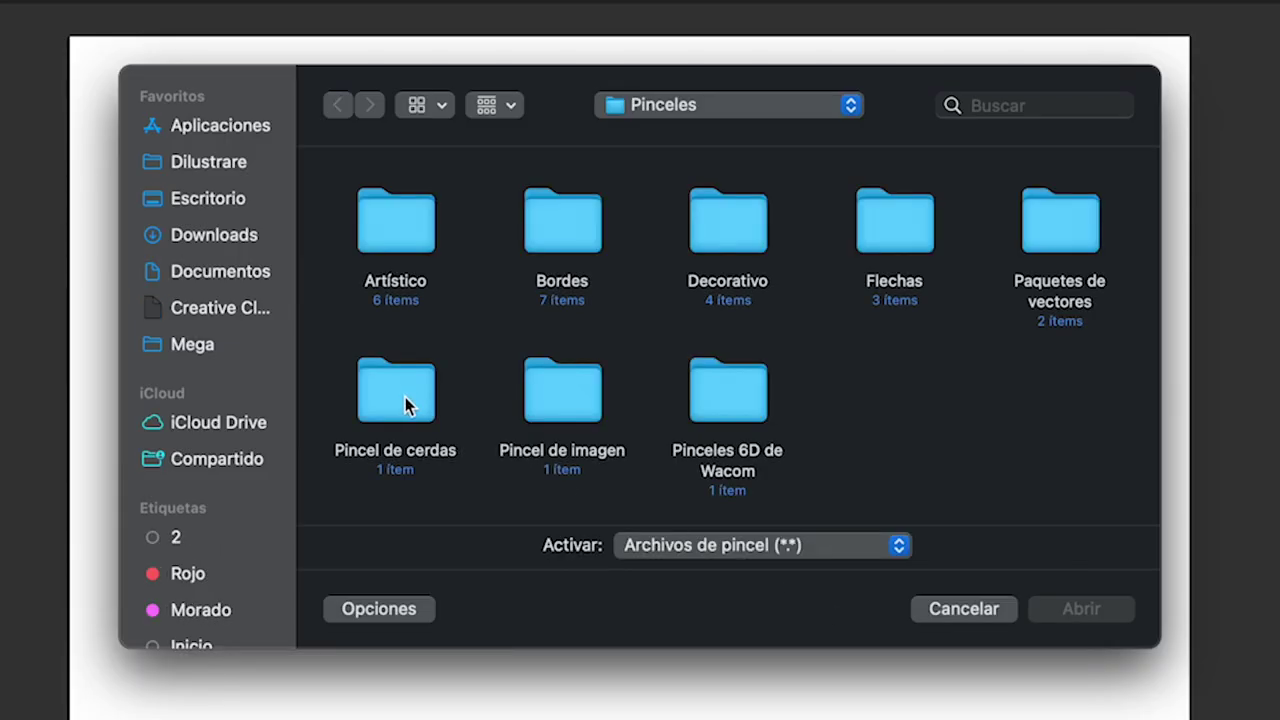
{"action": "left_click", "coordinate": [231, 245]}
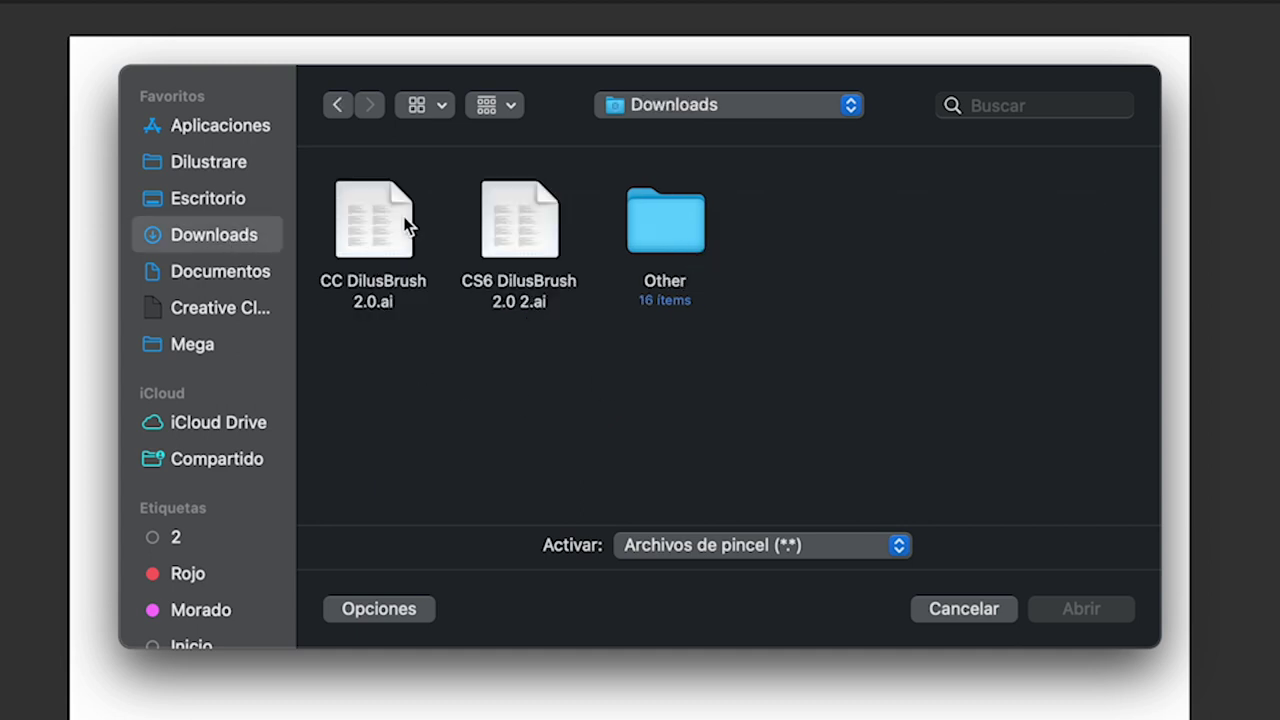
{"action": "left_click", "coordinate": [352, 243]}
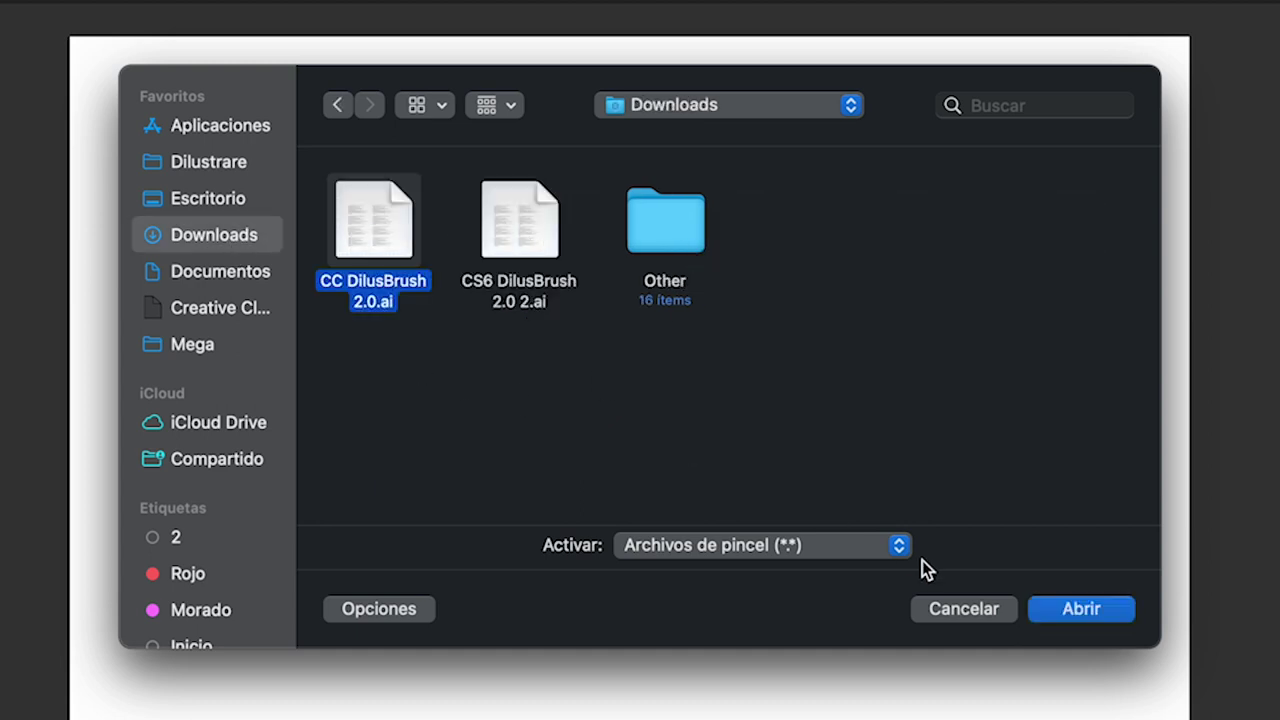
{"action": "left_click", "coordinate": [1106, 610]}
{"action": "mouse_move", "coordinate": [706, 307]}
{"action": "left_mouse_down"}
{"action": "mouse_move", "coordinate": [451, 223]}
{"action": "mouse_move", "coordinate": [281, 121]}
{"action": "left_mouse_up"}
Step: Collapse the DilusBrush panel and search Google Images for 'personajes famosos'
{"action": "left_click", "coordinate": [316, 119]}
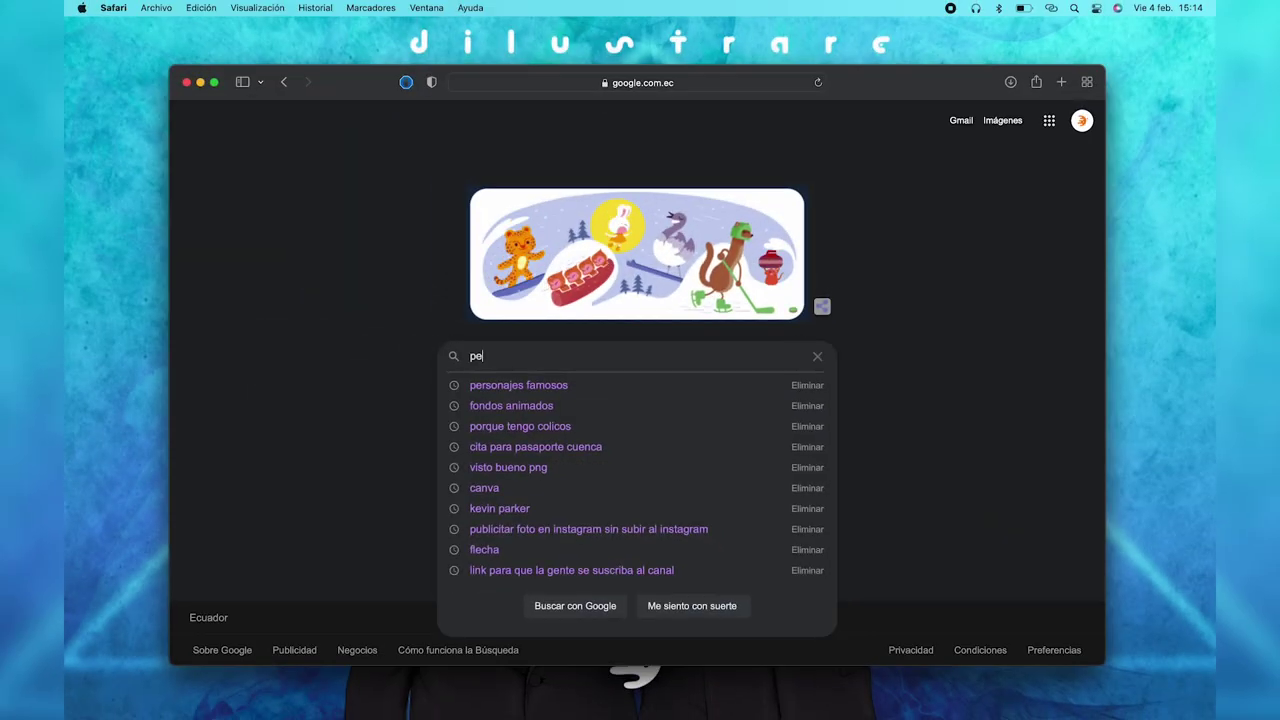
{"action": "type", "text": "personajes"}
{"action": "left_click", "coordinate": [800, 387]}
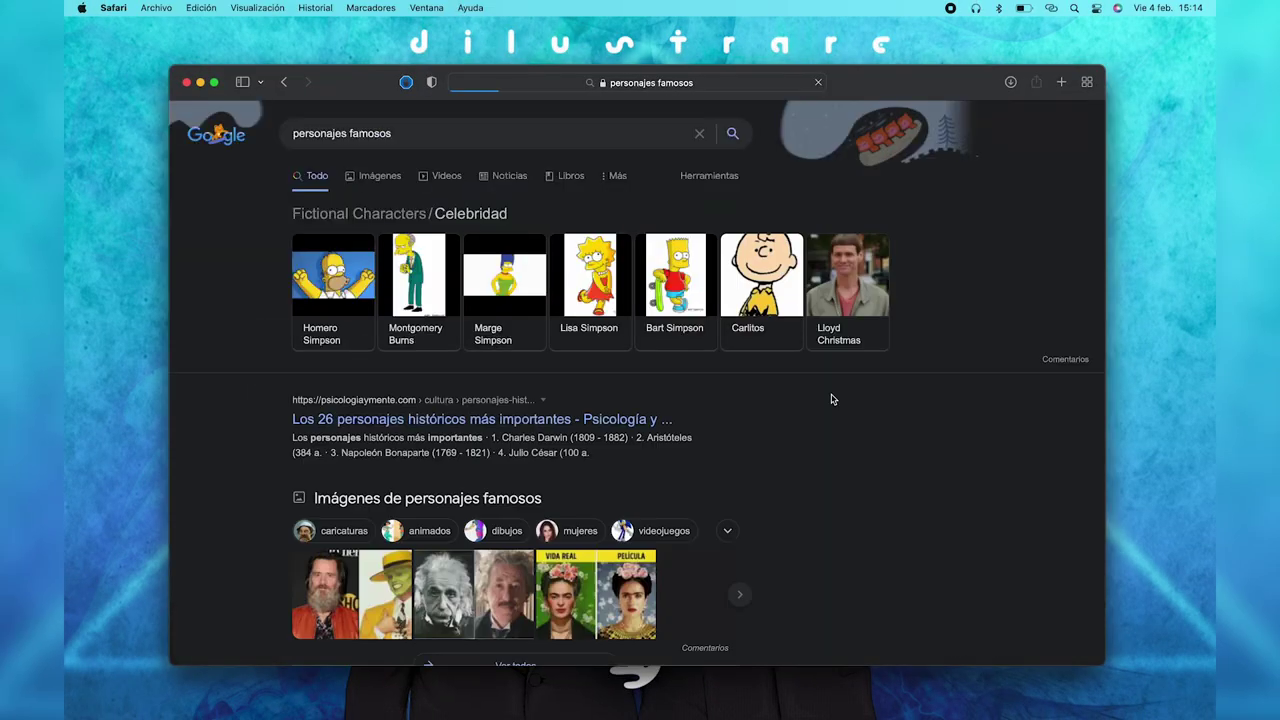
{"action": "left_click", "coordinate": [378, 178]}
{"action": "scroll", "coordinate": [900, 320], "scroll_direction": "down", "scroll_amount": 2}
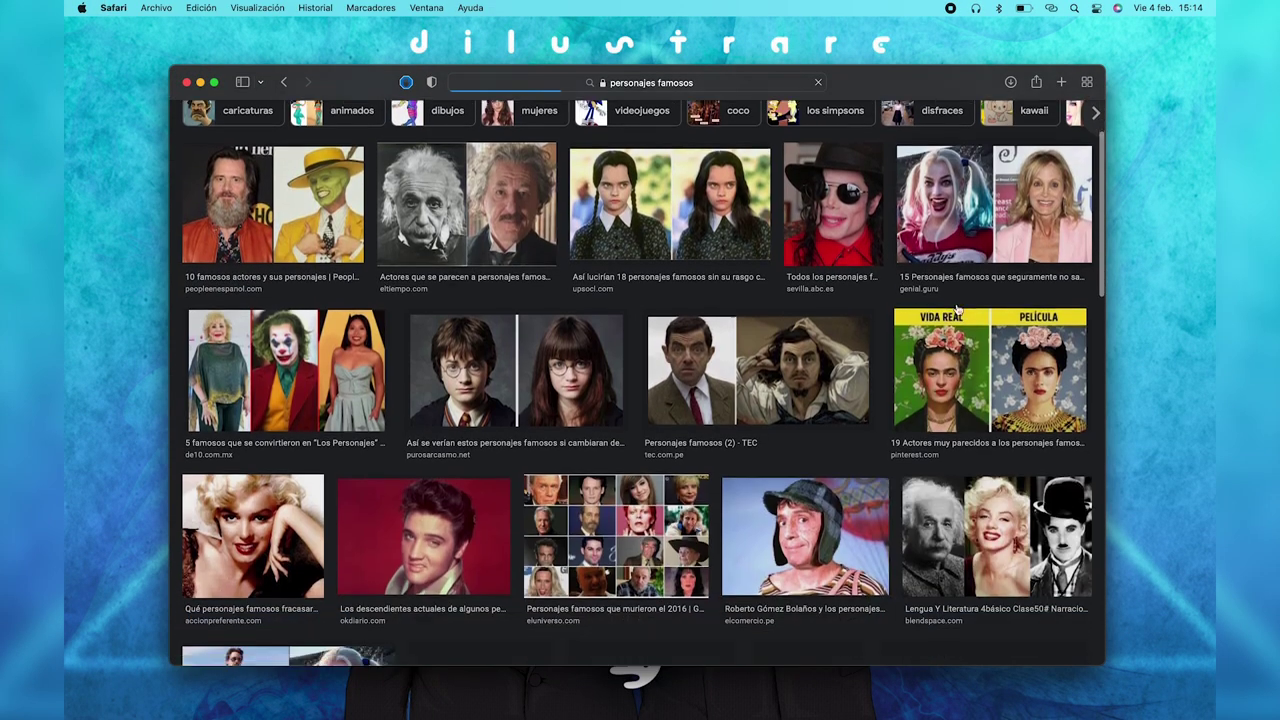
{"action": "scroll", "coordinate": [860, 335], "scroll_direction": "down", "scroll_amount": 3}
{"action": "scroll", "coordinate": [829, 343], "scroll_direction": "down", "scroll_amount": 2}
Step: Scroll through the image results, previewing celebrity portrait thumbnails
{"action": "left_click", "coordinate": [829, 343]}
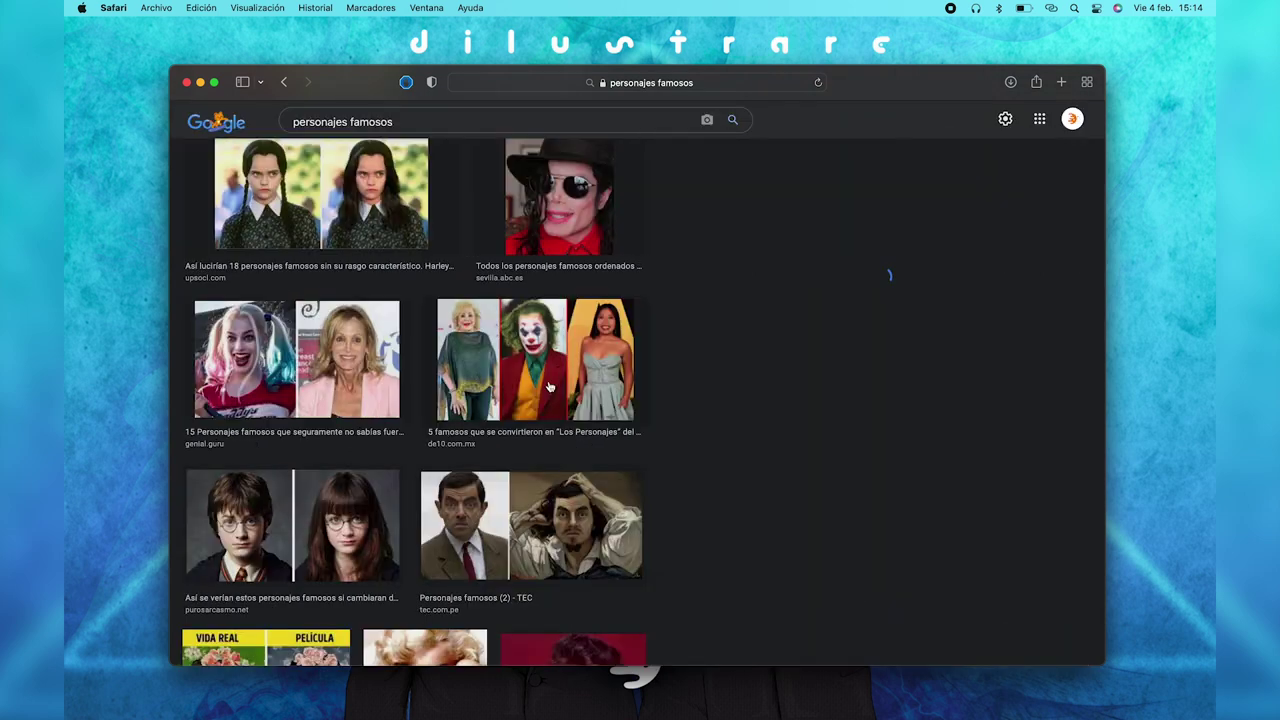
{"action": "scroll", "coordinate": [402, 387], "scroll_direction": "down", "scroll_amount": 2}
{"action": "scroll", "coordinate": [402, 387], "scroll_direction": "down", "scroll_amount": 3}
{"action": "scroll", "coordinate": [402, 387], "scroll_direction": "down", "scroll_amount": 2}
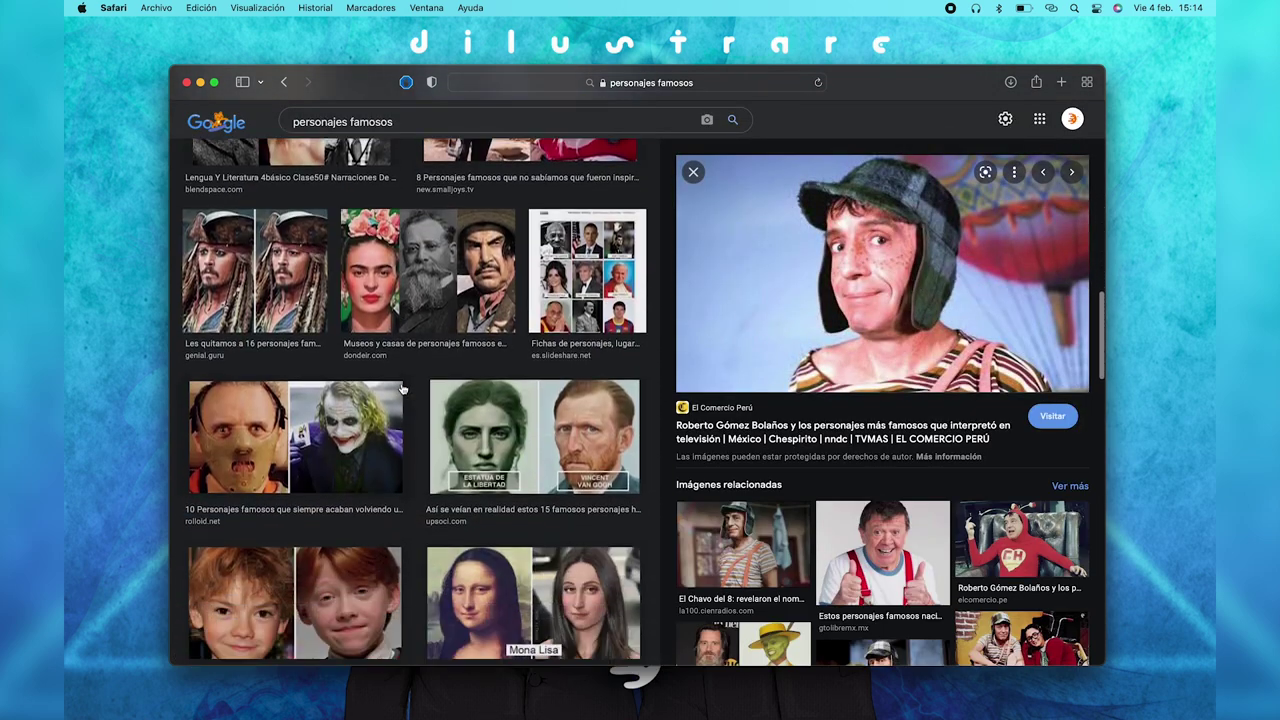
{"action": "left_click", "coordinate": [400, 420]}
{"action": "key", "text": "Escape"}
{"action": "scroll", "coordinate": [783, 352], "scroll_direction": "down", "scroll_amount": 5}
{"action": "scroll", "coordinate": [783, 352], "scroll_direction": "down", "scroll_amount": 5}
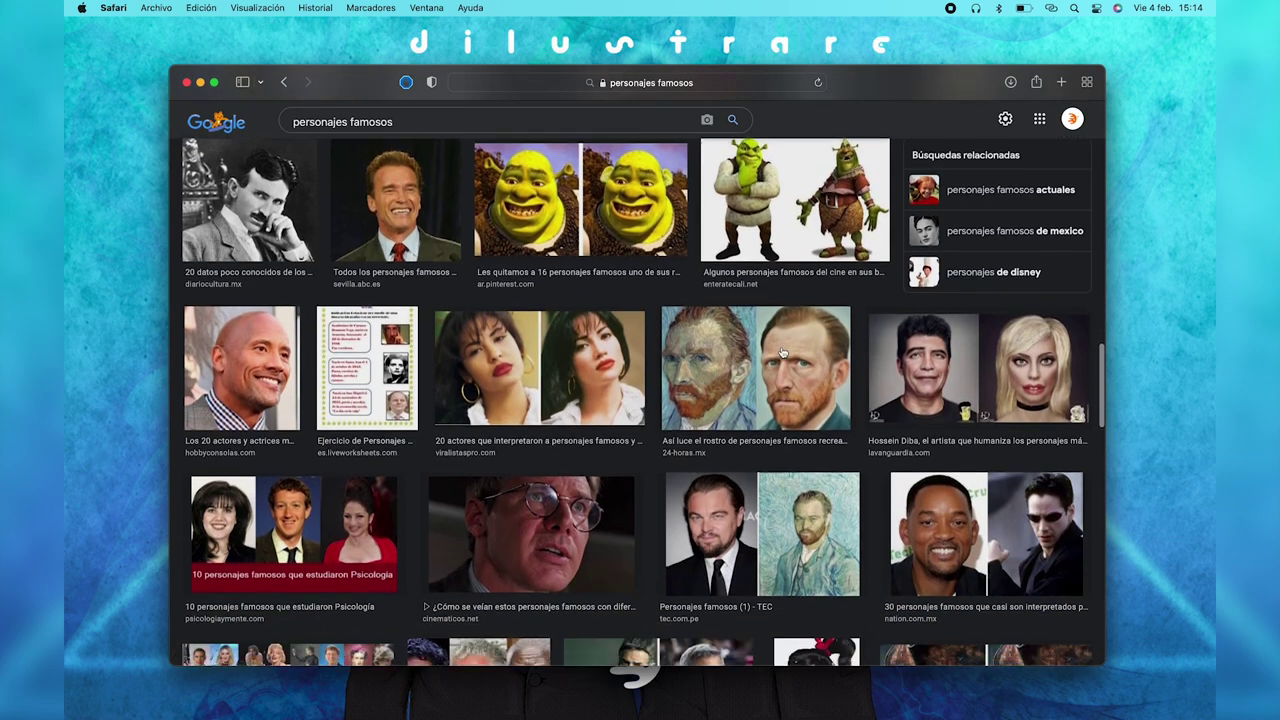
{"action": "scroll", "coordinate": [783, 352], "scroll_direction": "down", "scroll_amount": 5}
{"action": "scroll", "coordinate": [783, 352], "scroll_direction": "down", "scroll_amount": 2}
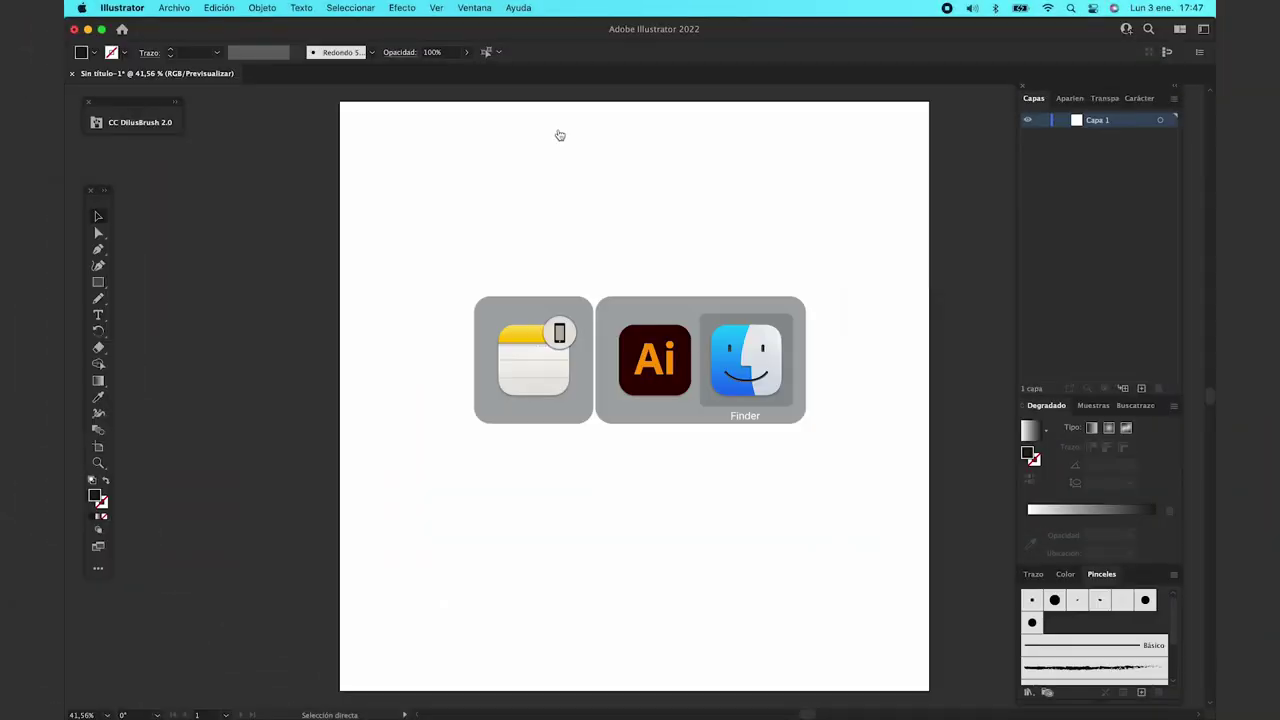
{"action": "key", "text": "super+Tab"}
{"action": "key", "text": "super+Tab"}
{"action": "key", "text": "super+Tab"}
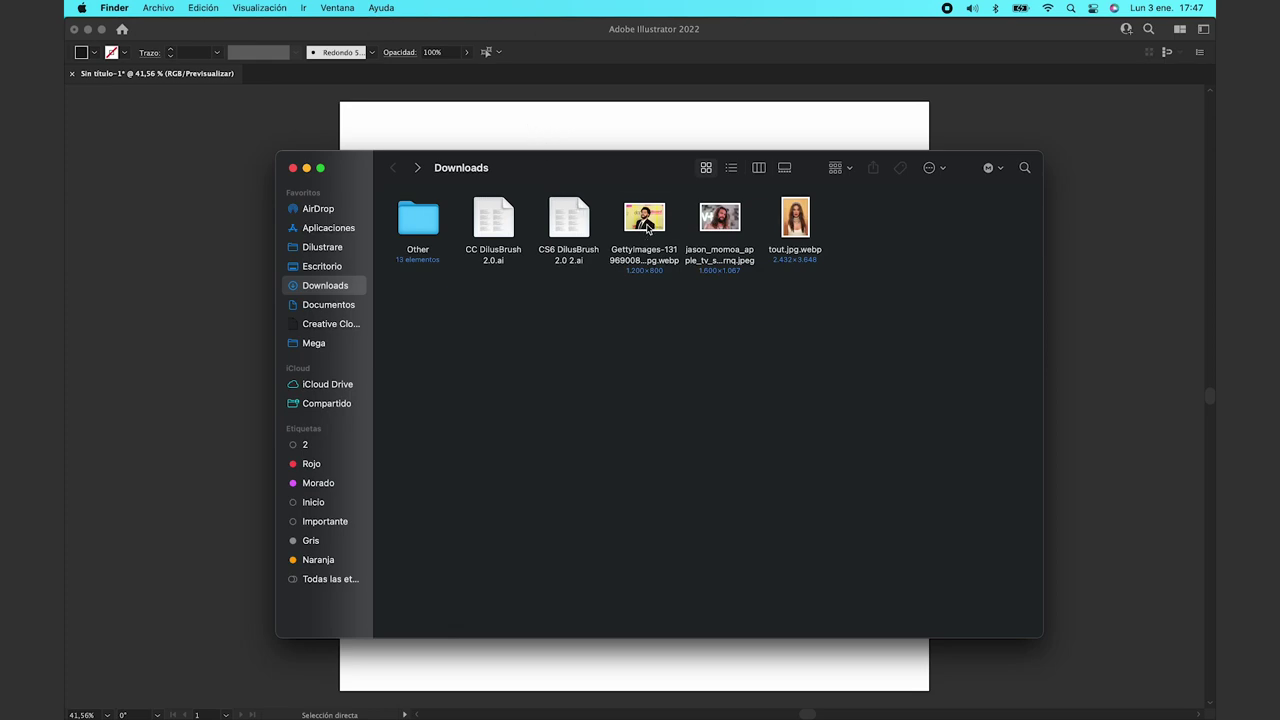
Step: Quick Look the downloaded photos, then drag the jason_momoa JPEG onto the Illustrator artboard
{"action": "key", "text": "space"}
{"action": "key", "text": "Right"}
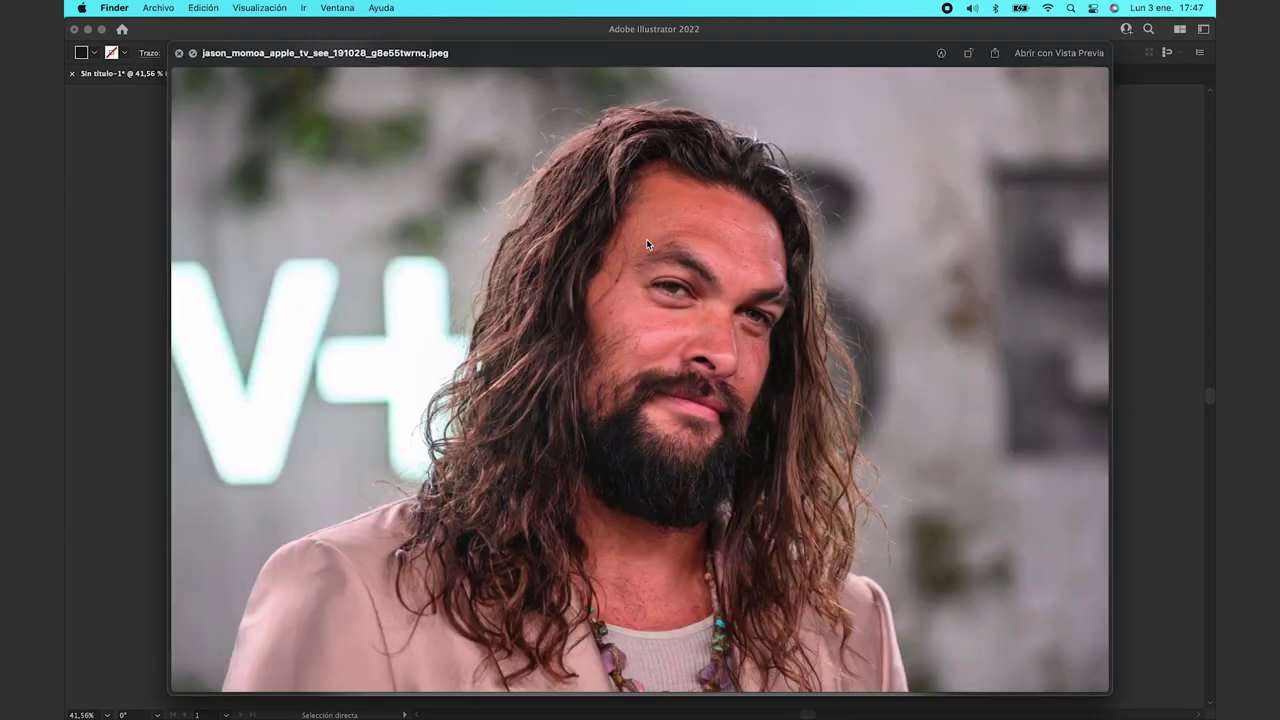
{"action": "key", "text": "Right"}
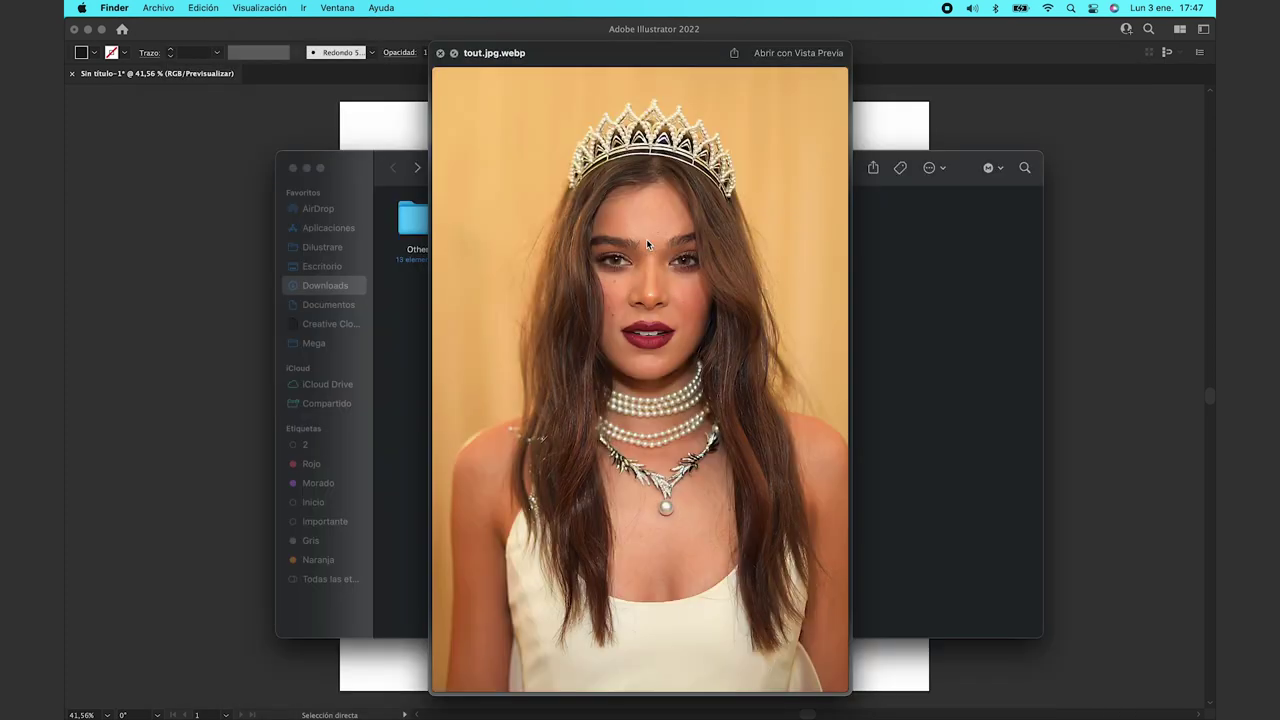
{"action": "key", "text": "space"}
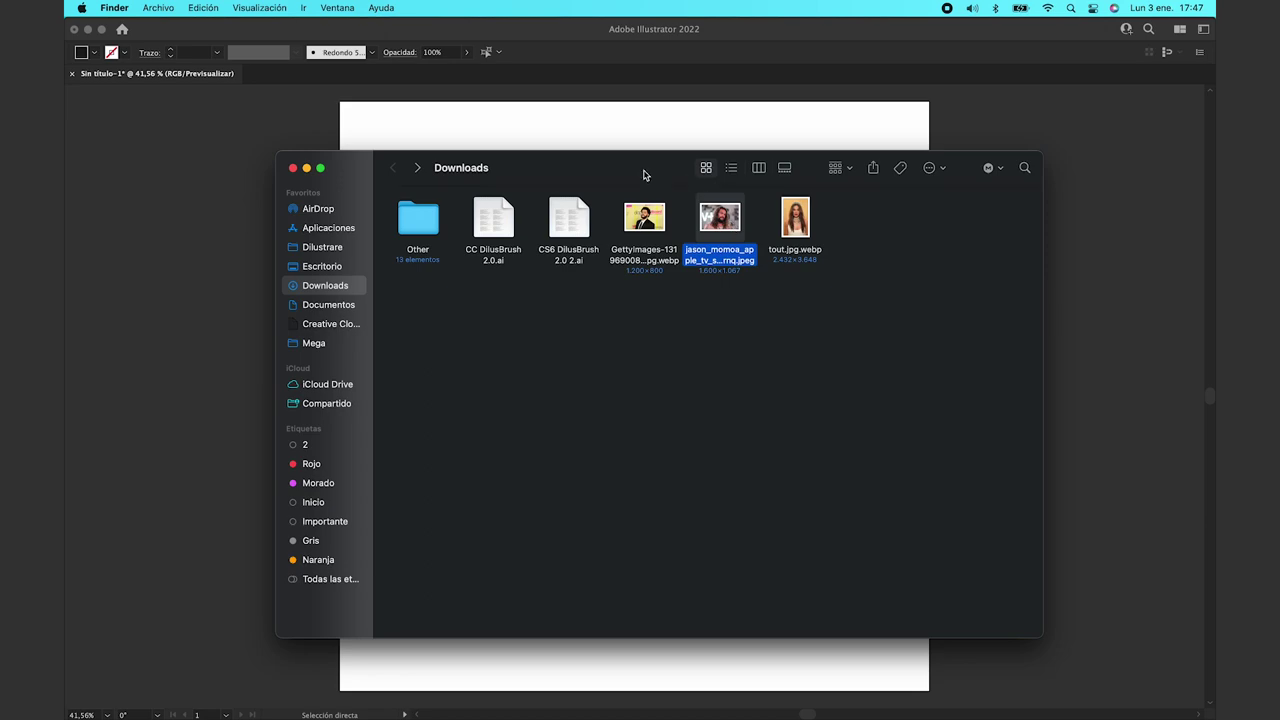
{"action": "left_click_drag", "start_coordinate": [644, 175], "coordinate": [657, 310]}
{"action": "left_click_drag", "start_coordinate": [737, 357], "coordinate": [671, 238]}
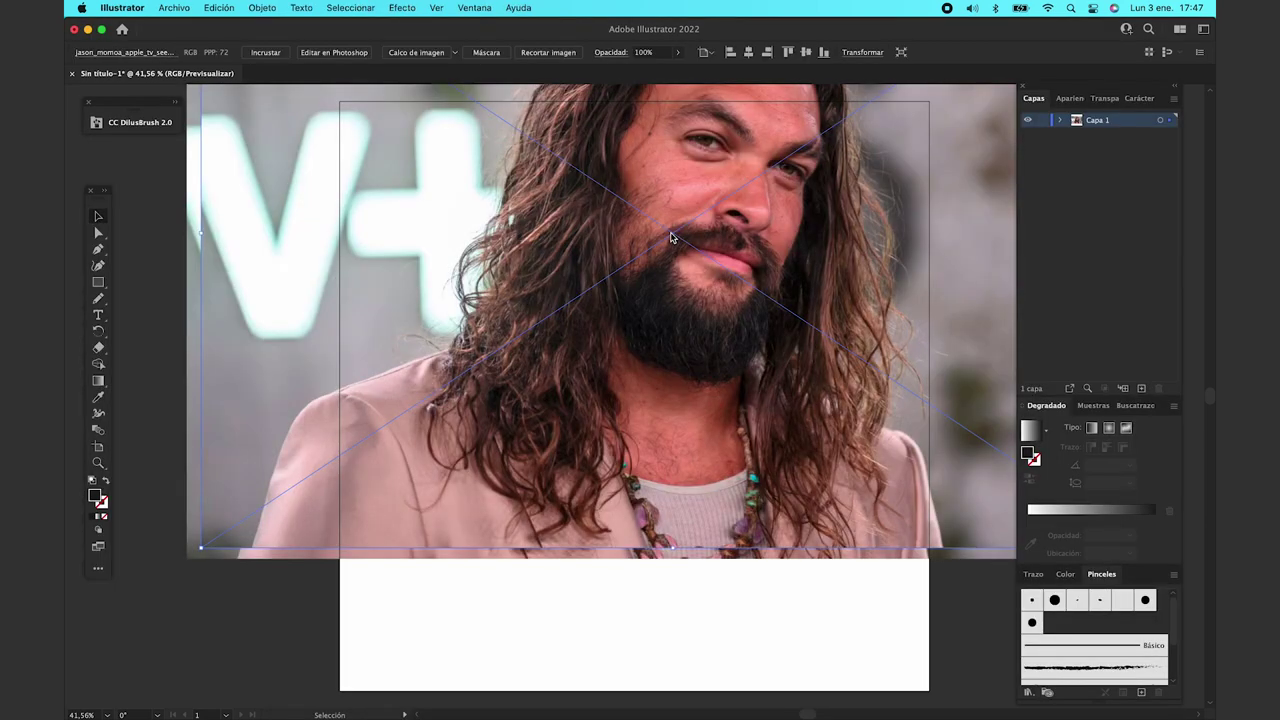
Step: Centre the first photo on its artboard, then place the GettyImages photo in a new document
{"action": "left_click", "coordinate": [748, 52]}
{"action": "left_click", "coordinate": [806, 52]}
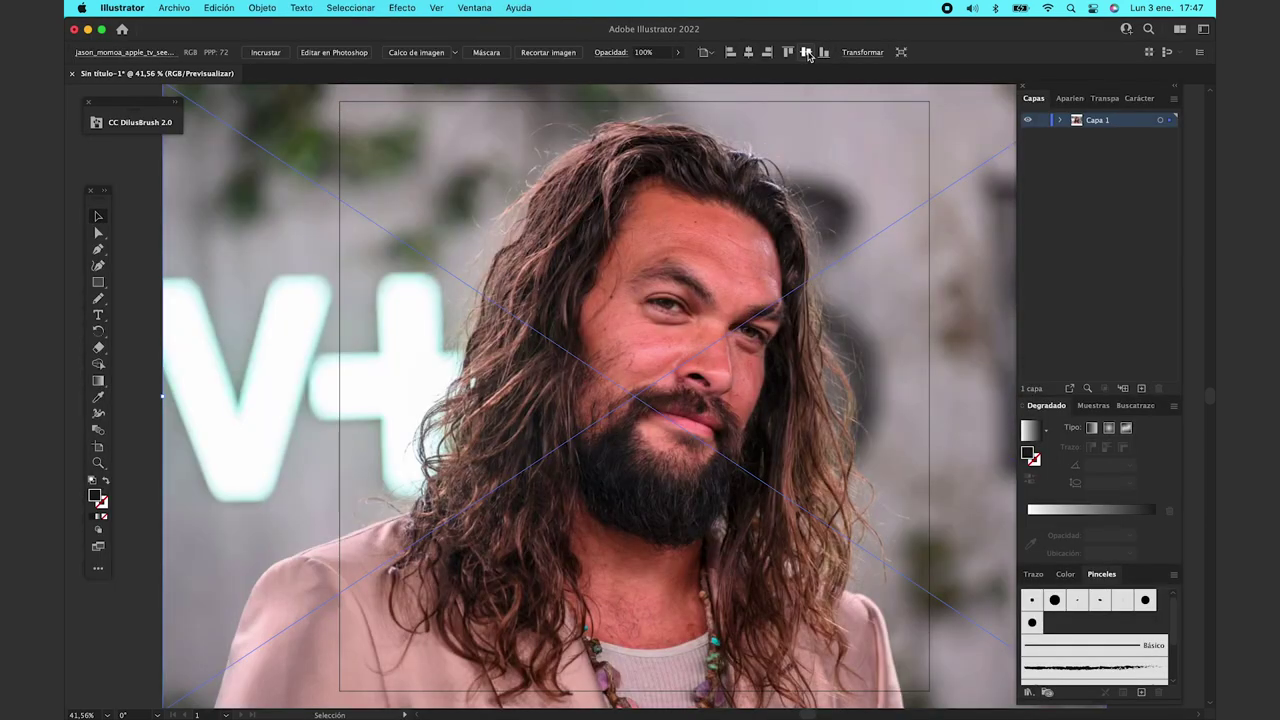
{"action": "key", "text": "super+alt+n"}
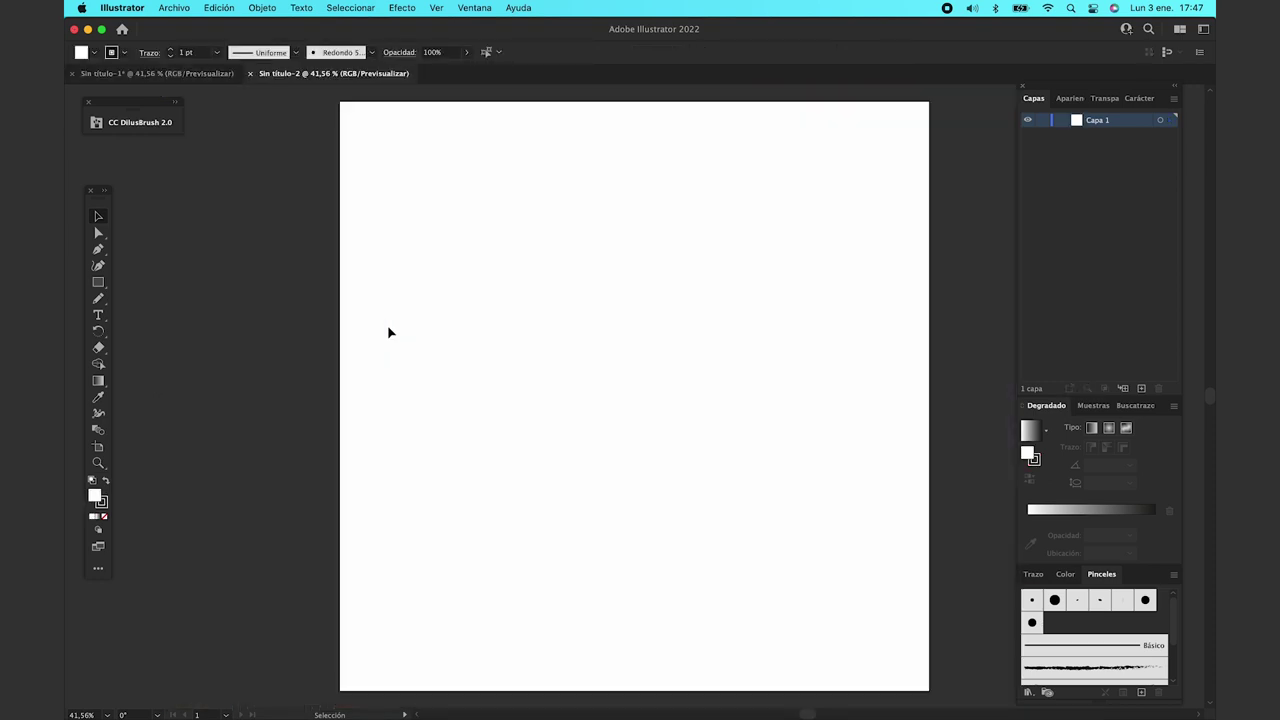
{"action": "left_click", "coordinate": [174, 8]}
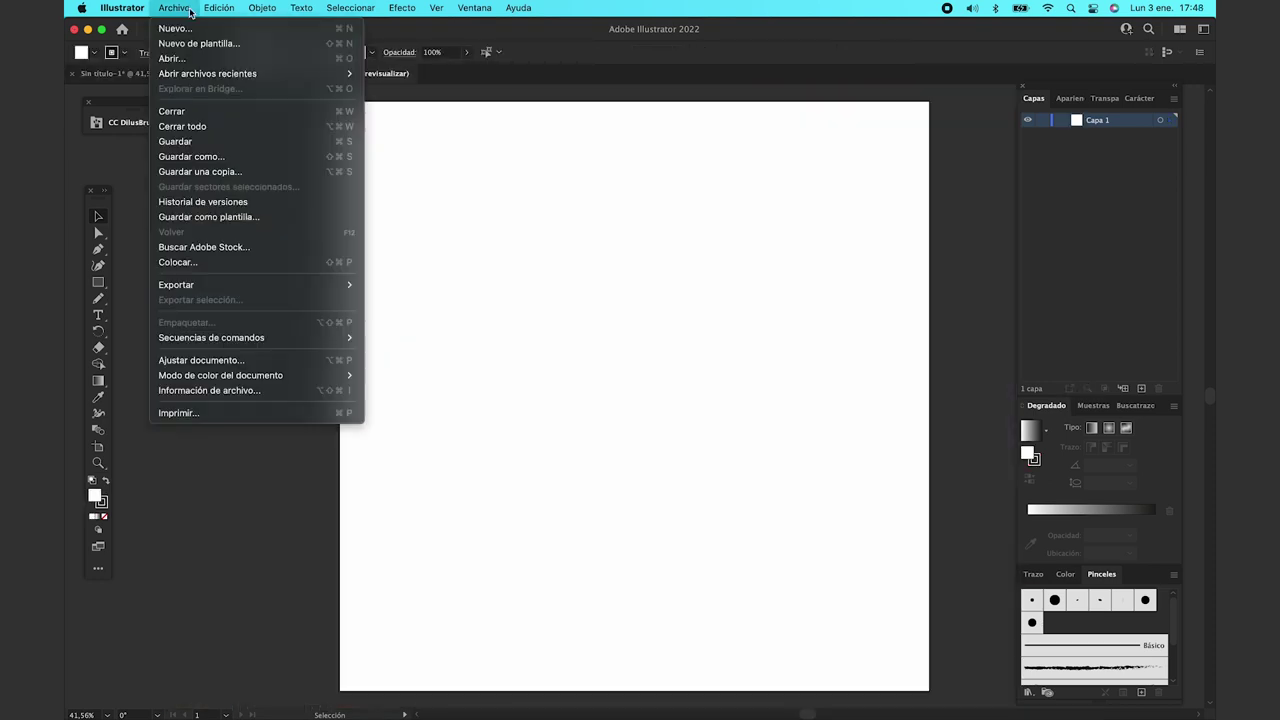
{"action": "left_click", "coordinate": [314, 271]}
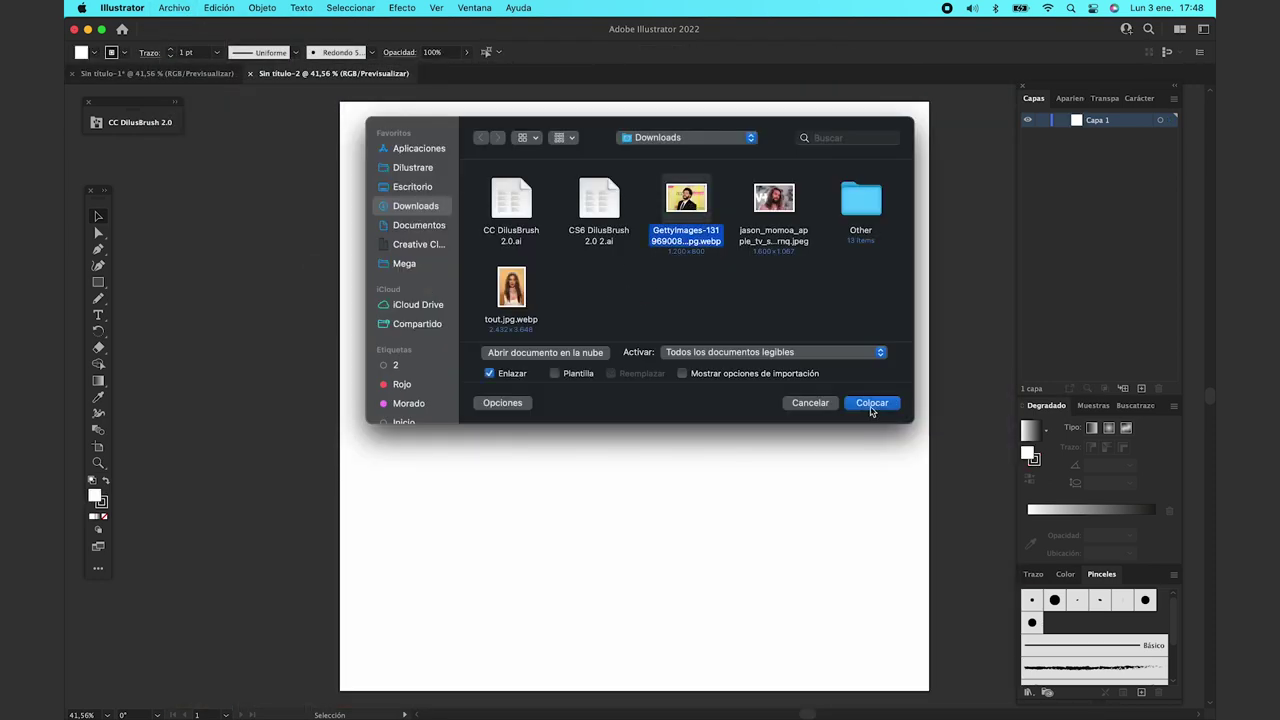
{"action": "left_click", "coordinate": [870, 408]}
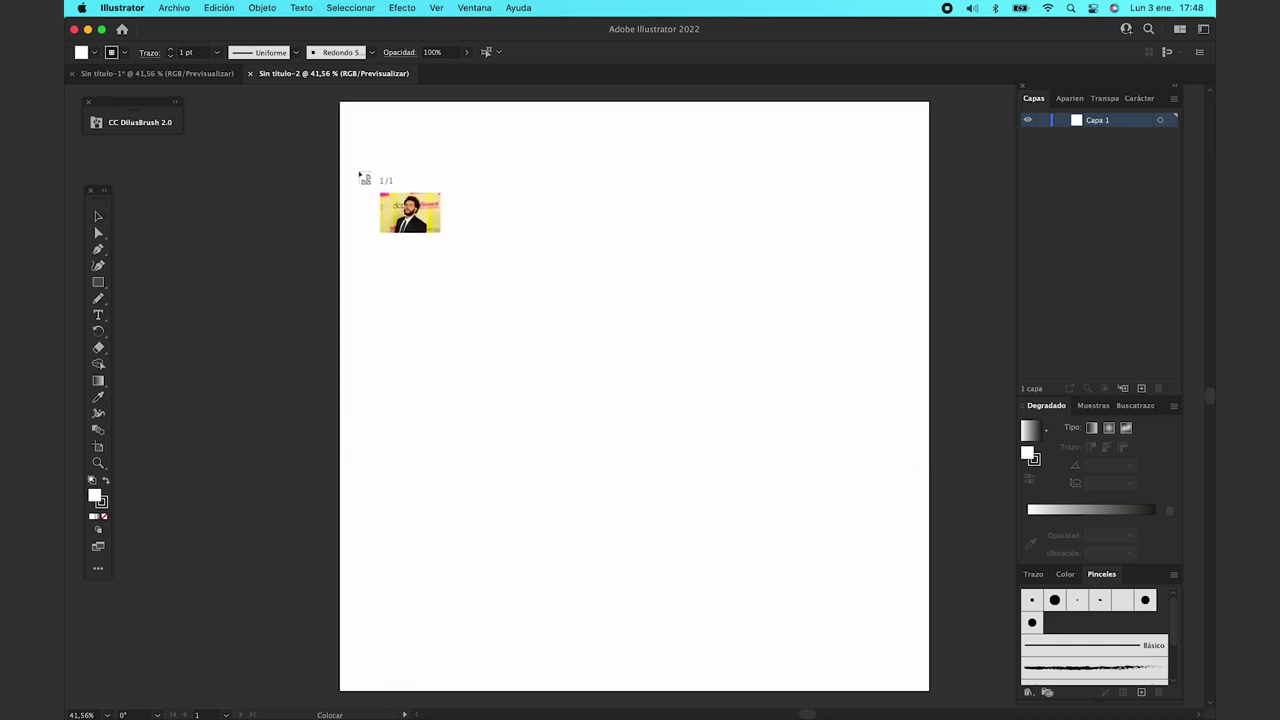
Step: Scale the placed photo up to overflow the artboard and embed it
{"action": "left_click_drag", "start_coordinate": [359, 172], "coordinate": [928, 550]}
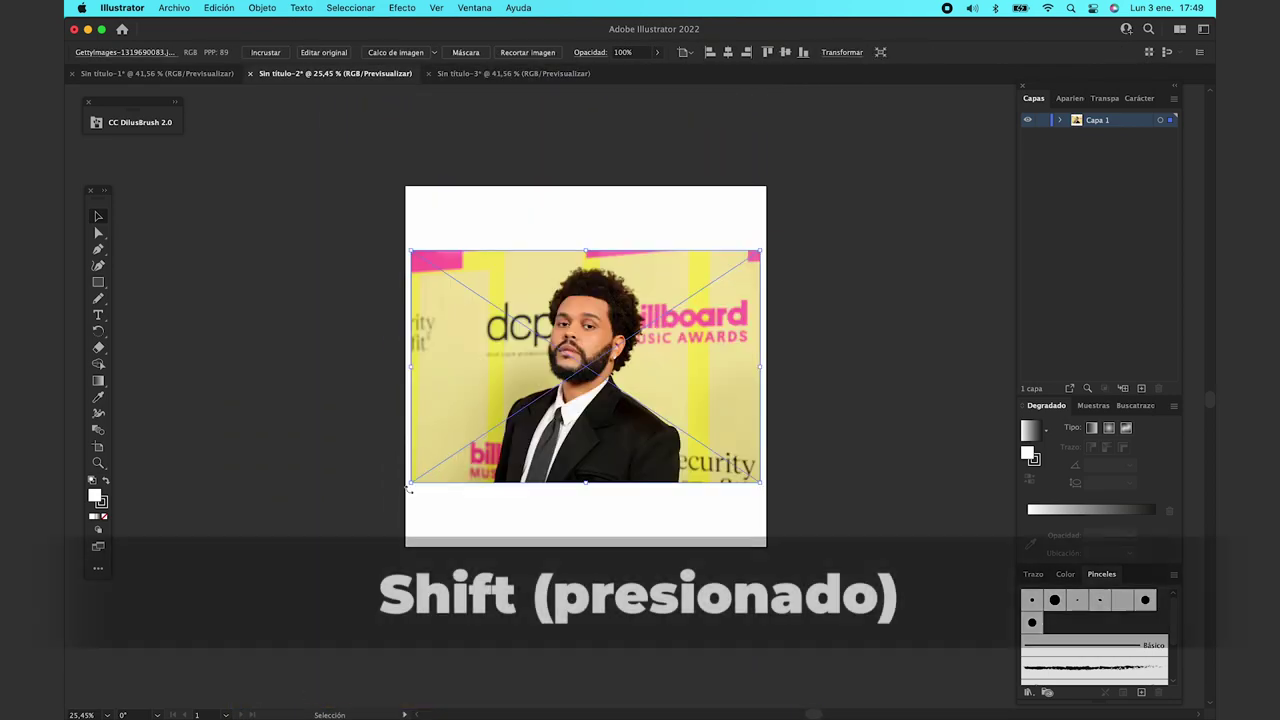
{"action": "left_click_drag", "start_coordinate": [408, 488], "coordinate": [362, 366]}
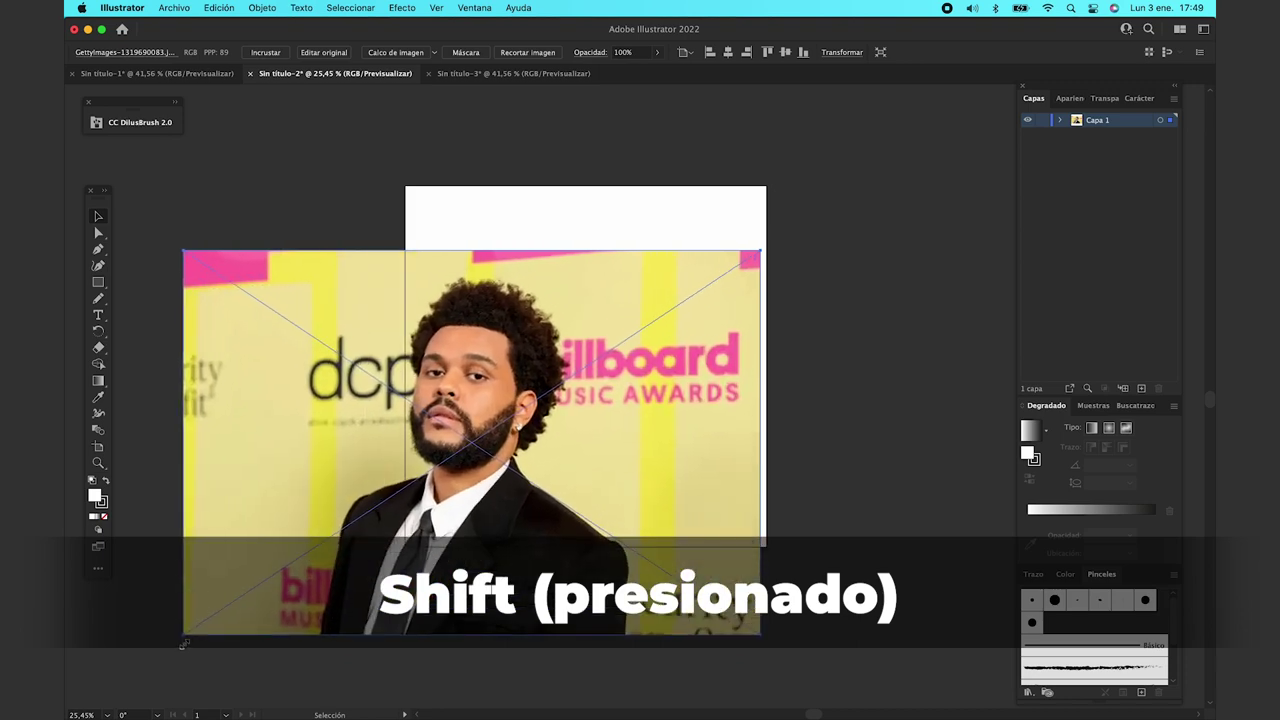
{"action": "left_click_drag", "start_coordinate": [362, 366], "coordinate": [182, 636]}
{"action": "mouse_move", "coordinate": [762, 250]}
{"action": "left_mouse_down"}
{"action": "mouse_move", "coordinate": [960, 140]}
{"action": "mouse_move", "coordinate": [905, 163]}
{"action": "mouse_move", "coordinate": [928, 366]}
{"action": "left_mouse_up"}
{"action": "key", "text": "super+minus"}
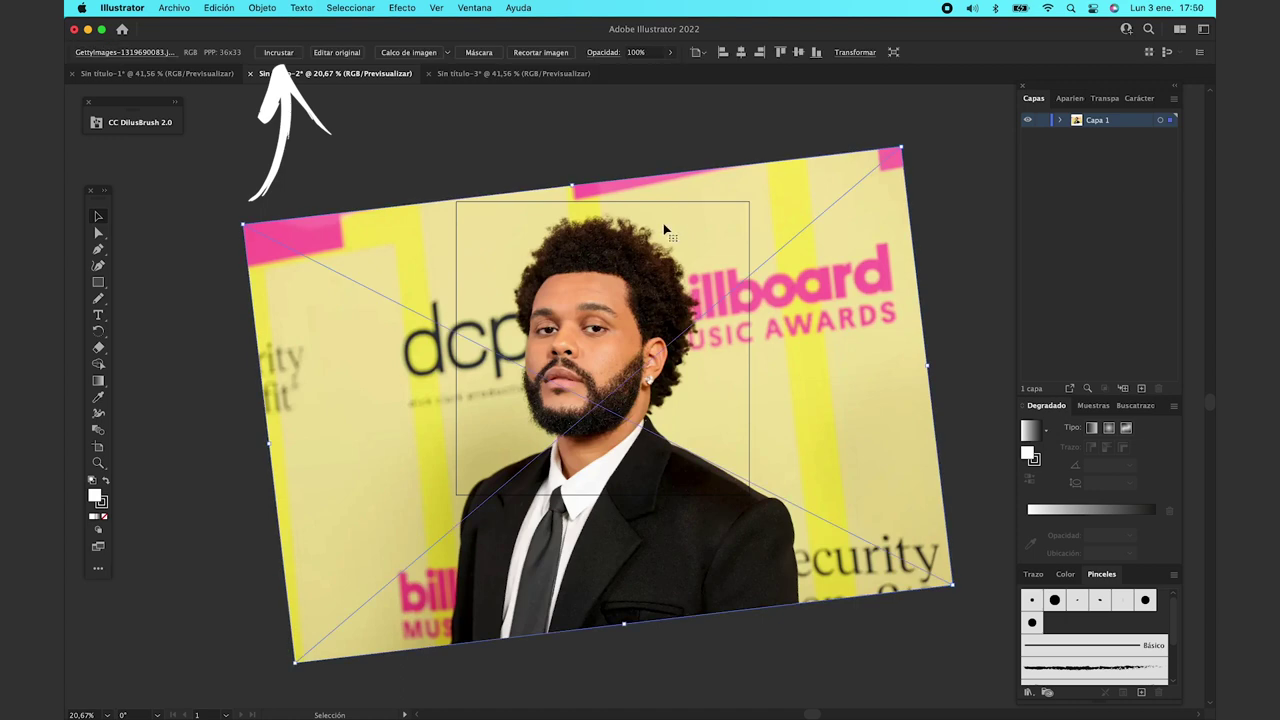
{"action": "left_click", "coordinate": [281, 55]}
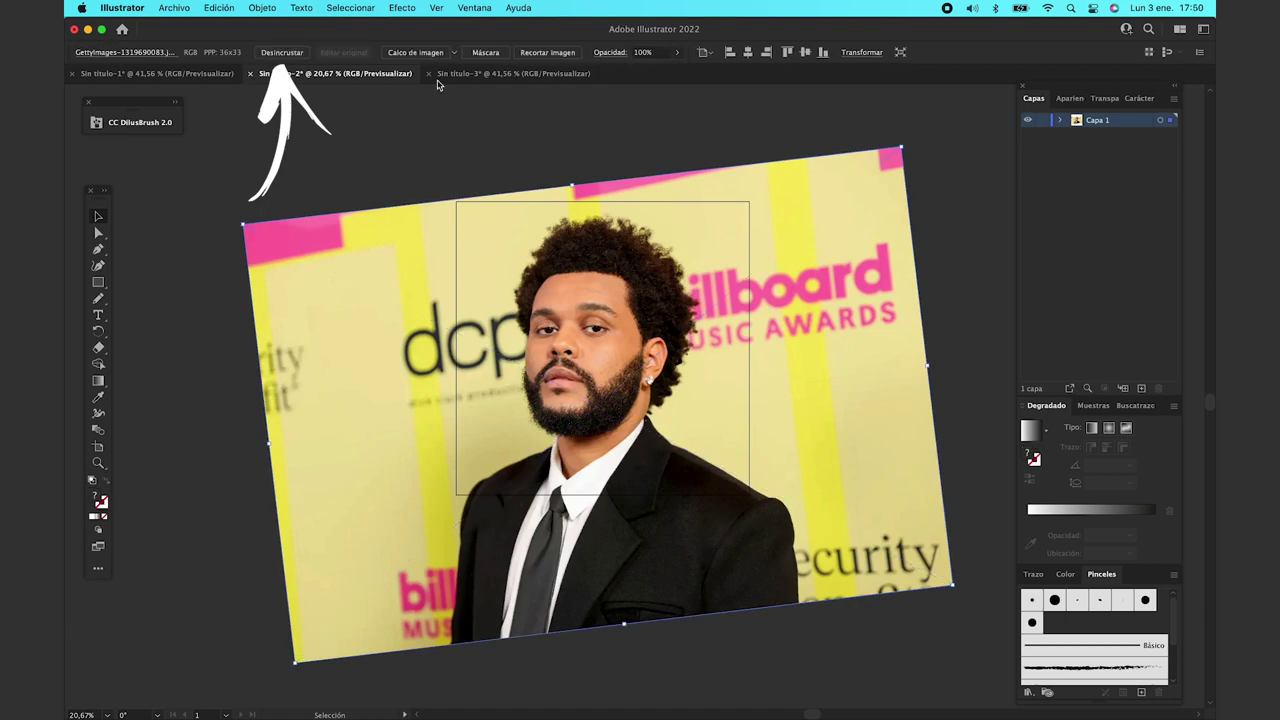
{"action": "left_click", "coordinate": [439, 78]}
Step: Set the long-haired man's photo to 65% opacity after trying 50% and 70%
{"action": "left_click", "coordinate": [216, 76]}
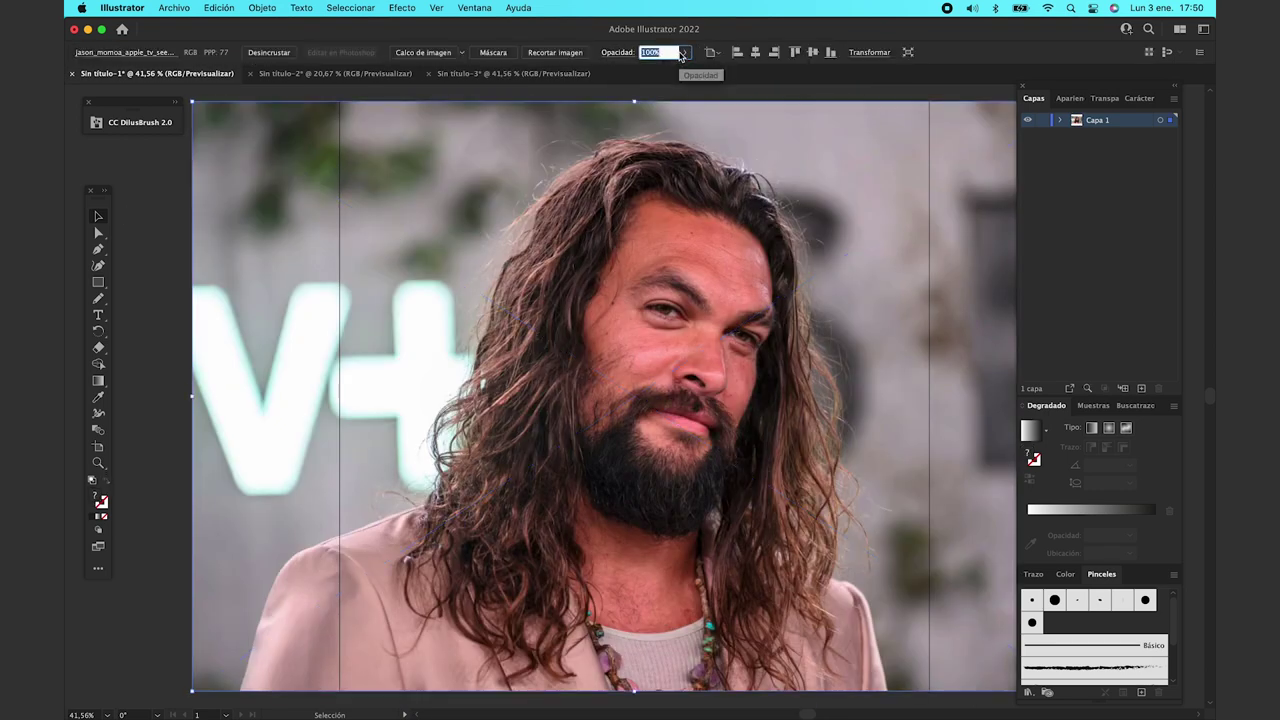
{"action": "type", "text": "50"}
{"action": "key", "text": "Return"}
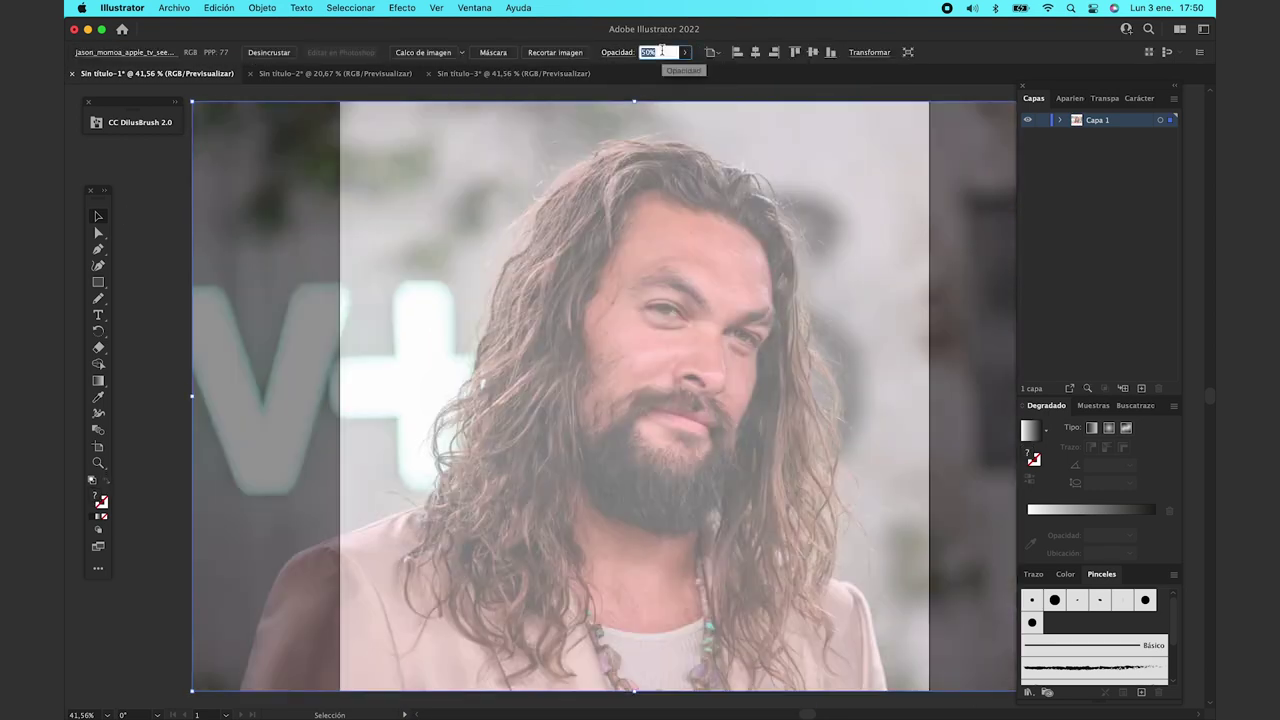
{"action": "type", "text": "70"}
{"action": "key", "text": "Return"}
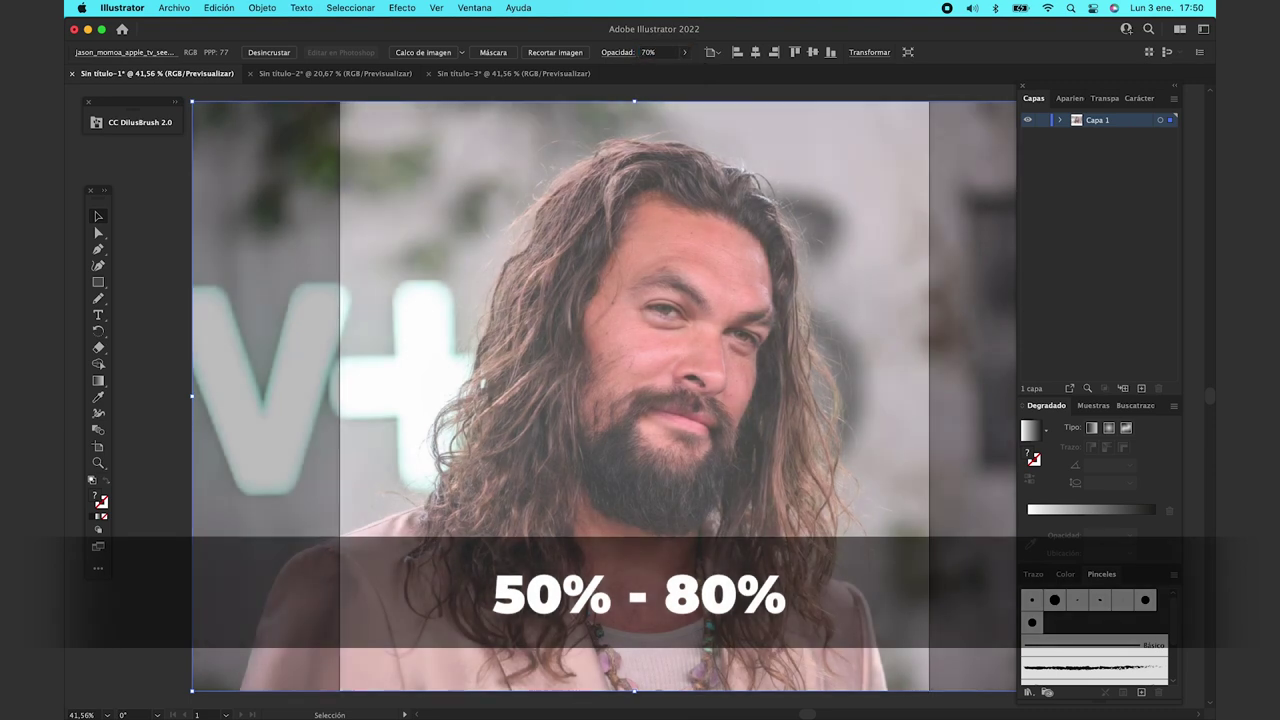
{"action": "type", "text": "65"}
{"action": "key", "text": "Return"}
Step: Set the Layers panel row thumbnail size to 90 pixels
{"action": "left_click", "coordinate": [1174, 100]}
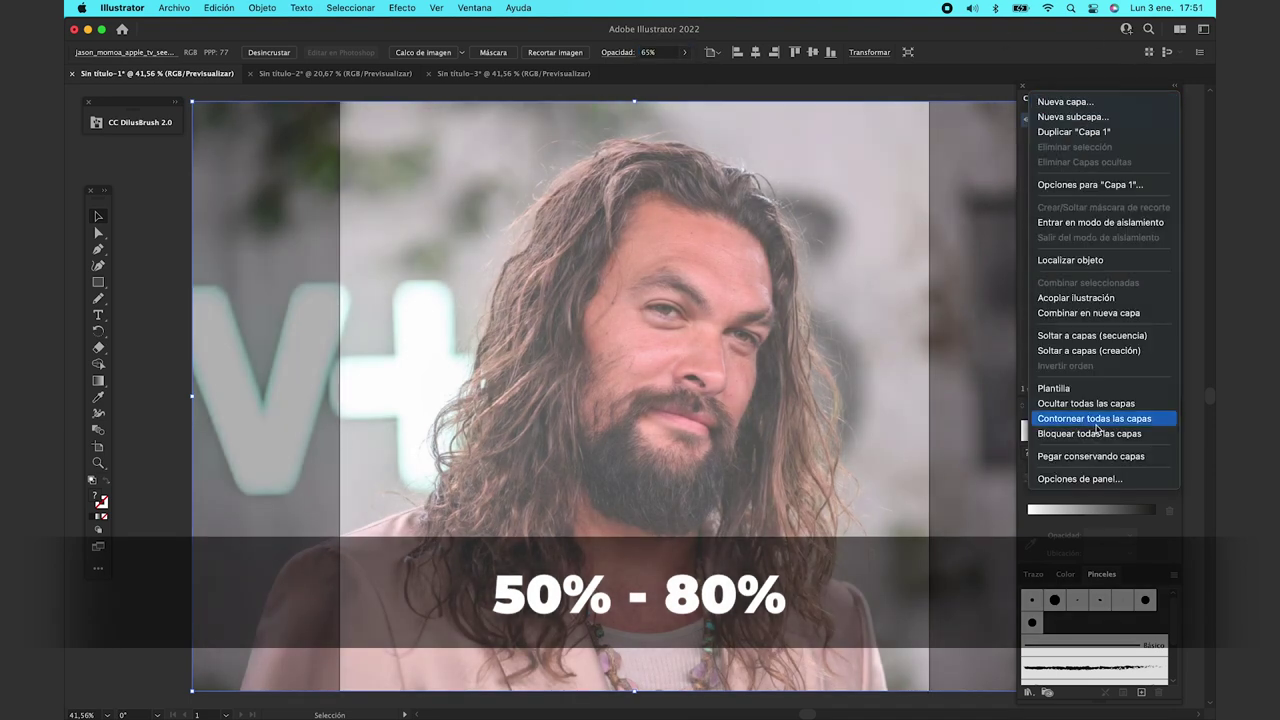
{"action": "left_click", "coordinate": [1086, 477]}
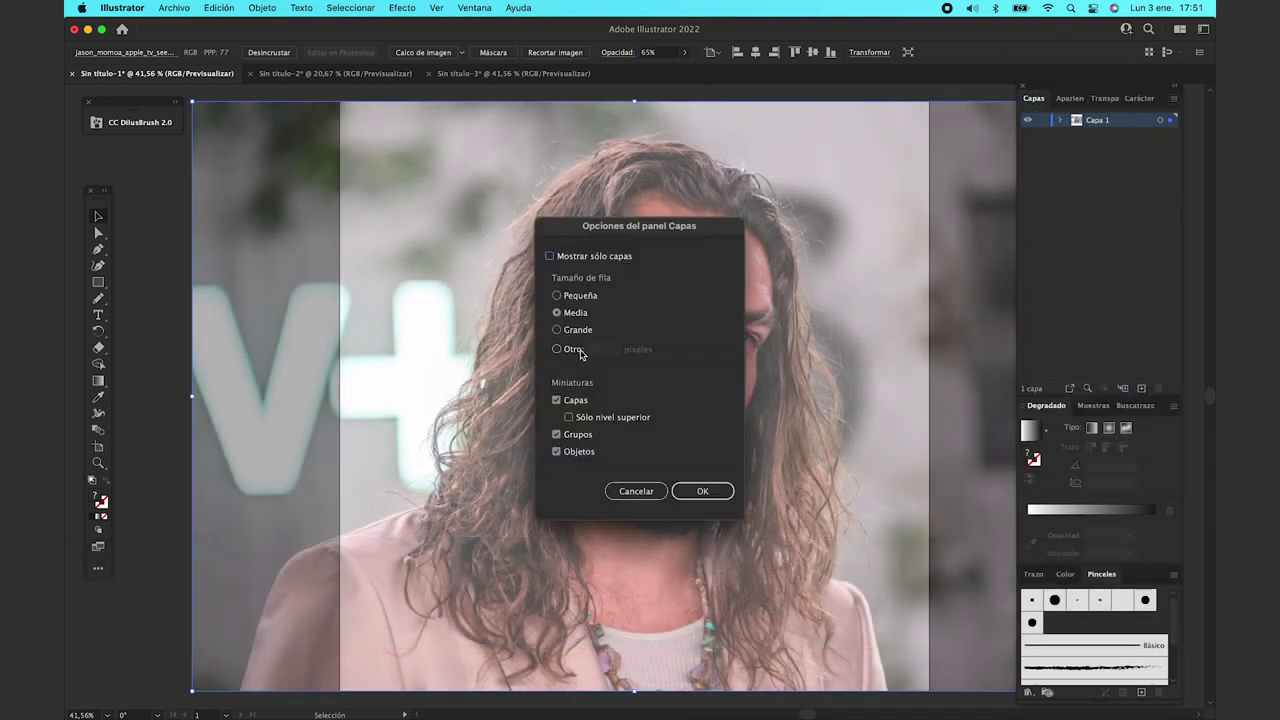
{"action": "type", "text": "90"}
{"action": "left_click", "coordinate": [715, 493]}
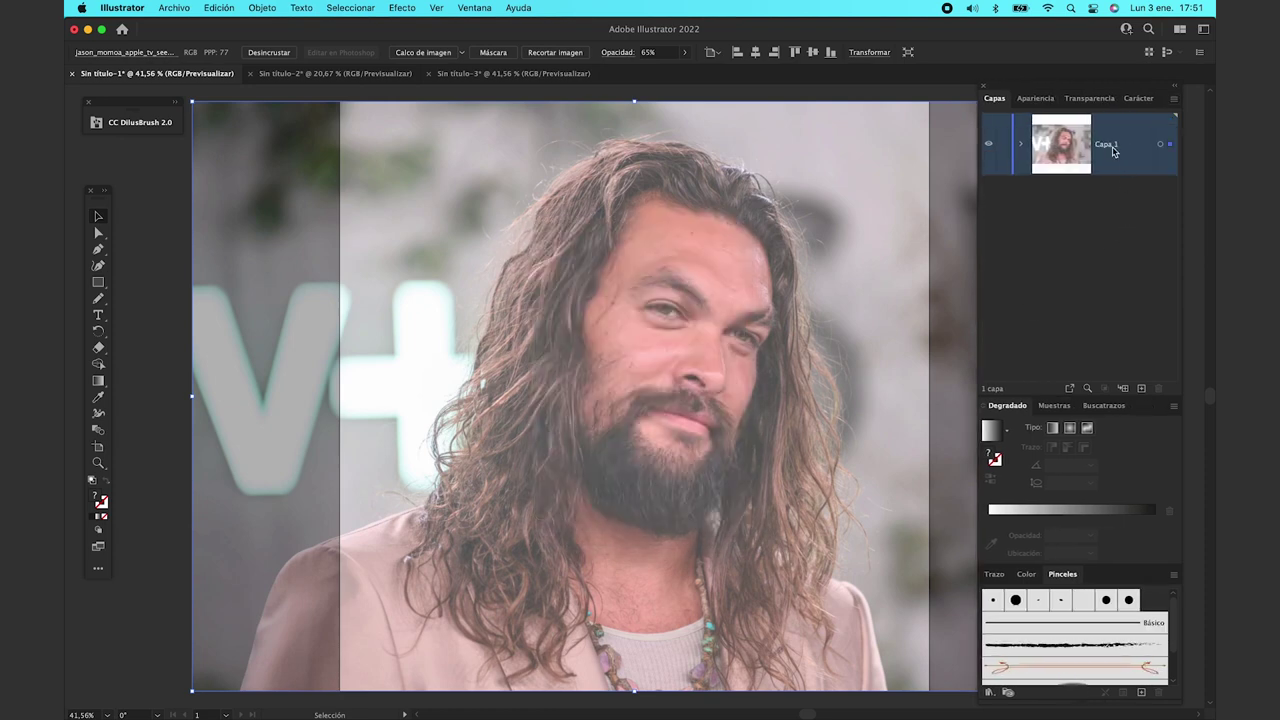
{"action": "key", "text": "BackSpace"}
{"action": "type", "text": "Imagen"}
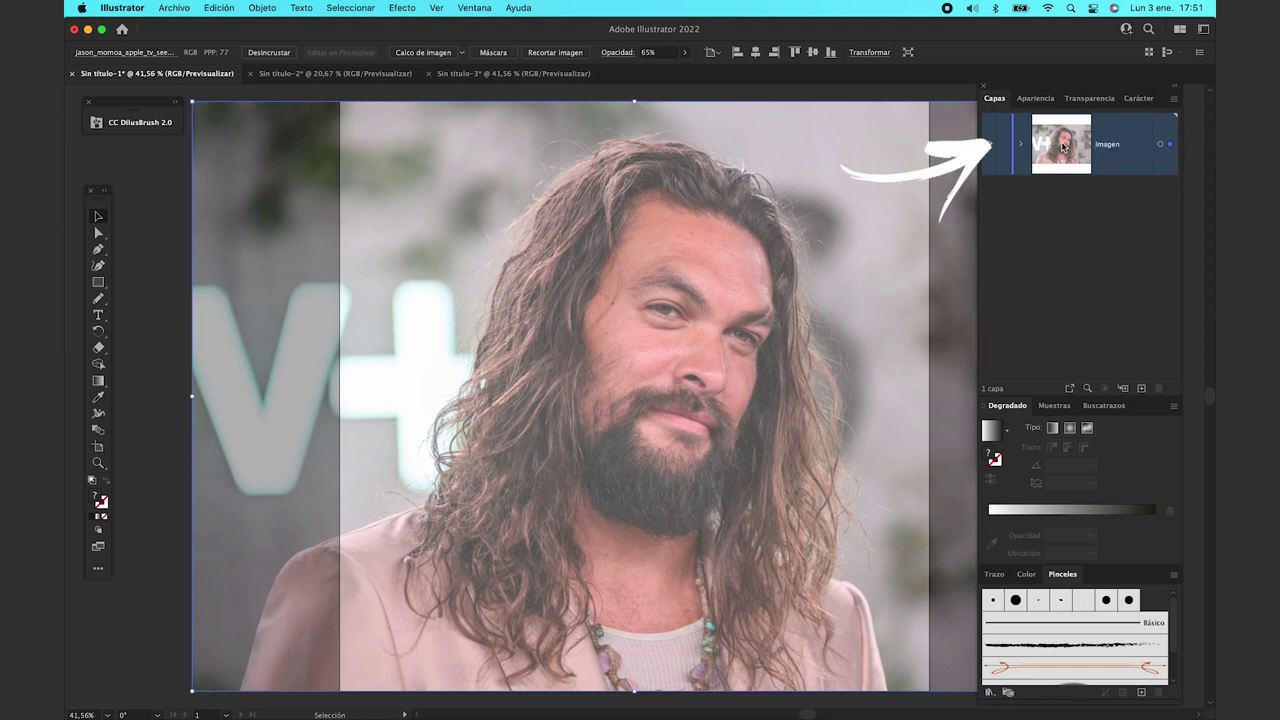
Step: Lock the Imagen layer, add Capa 2 above, and set a black Pen stroke with no fill
{"action": "left_click", "coordinate": [1003, 147]}
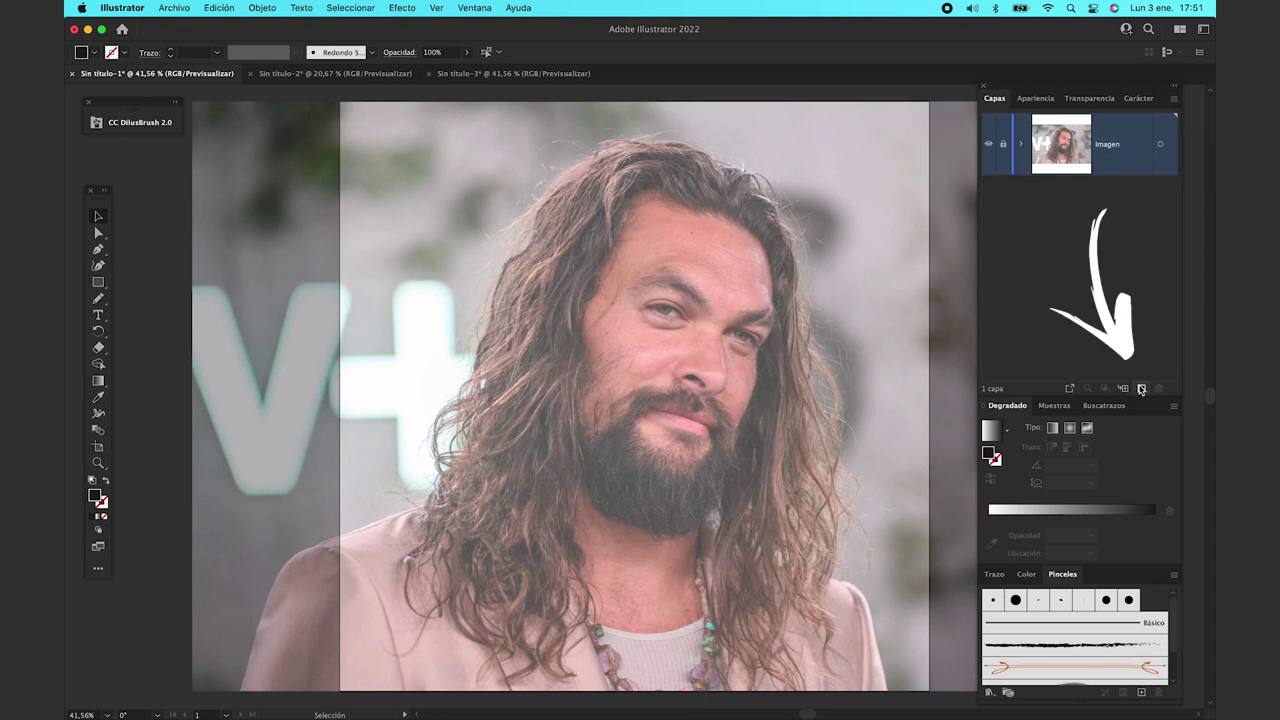
{"action": "left_click", "coordinate": [1141, 389]}
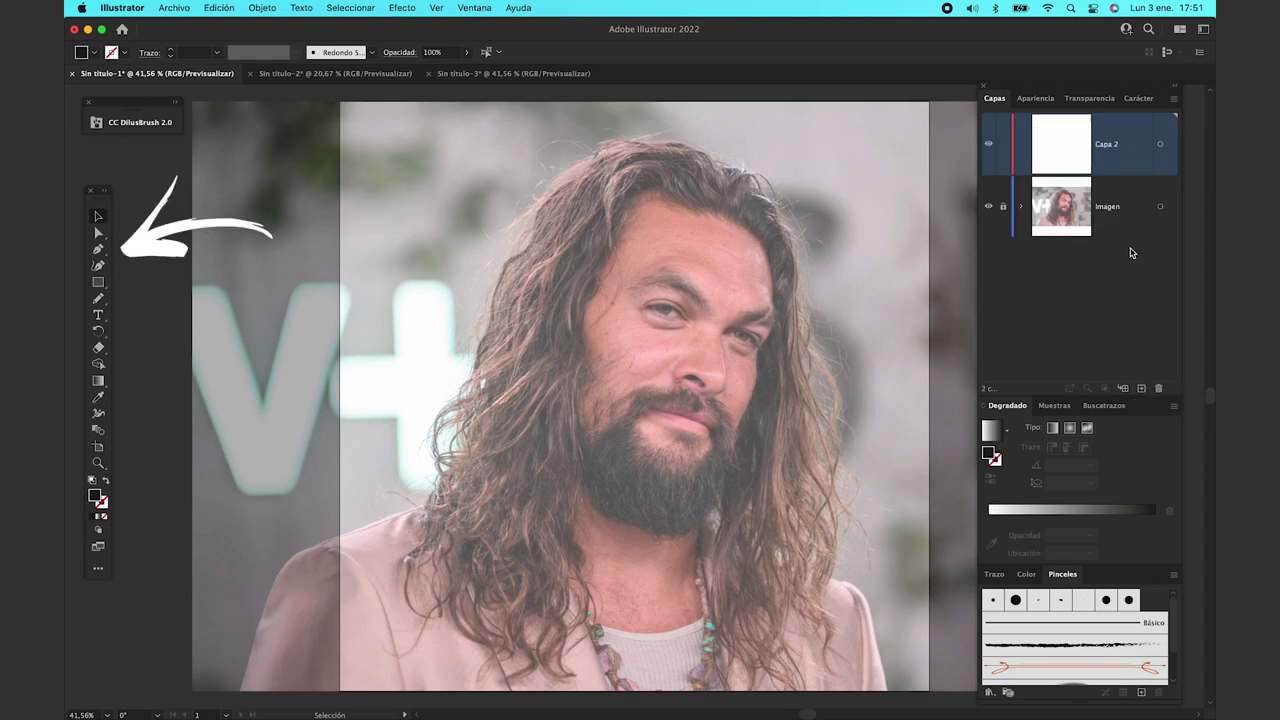
{"action": "left_click", "coordinate": [98, 250]}
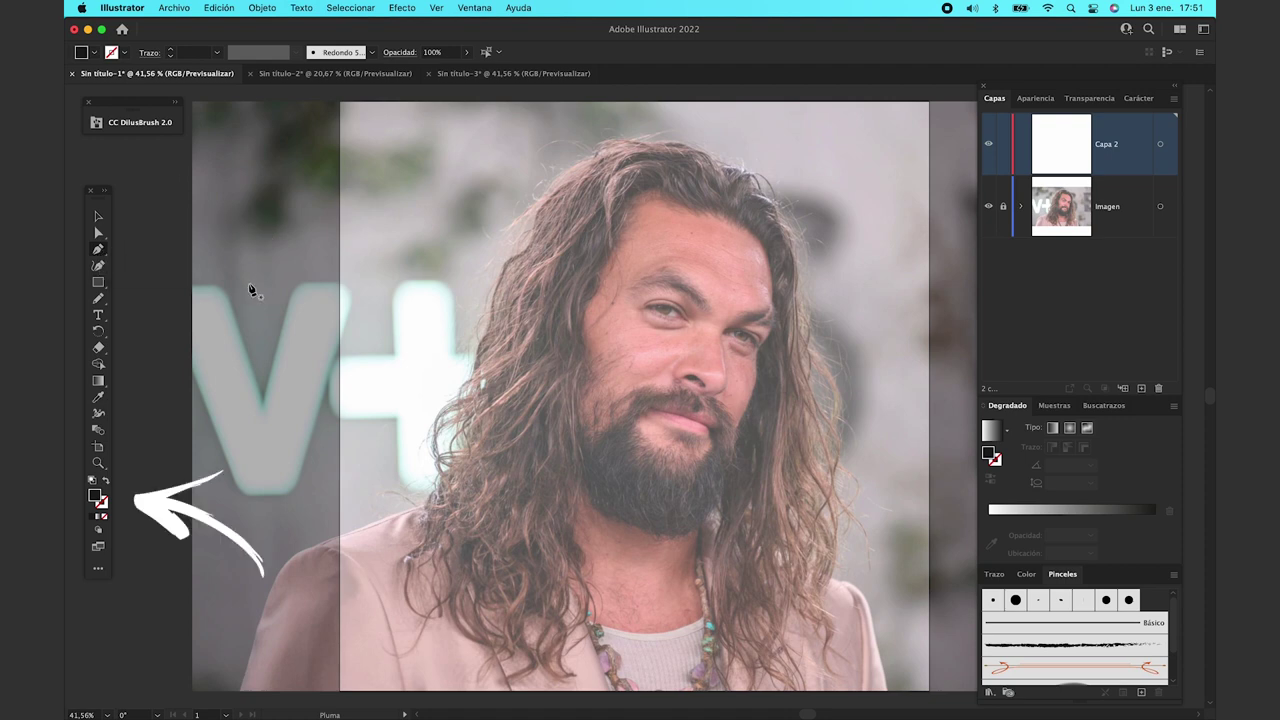
{"action": "left_click", "coordinate": [104, 483]}
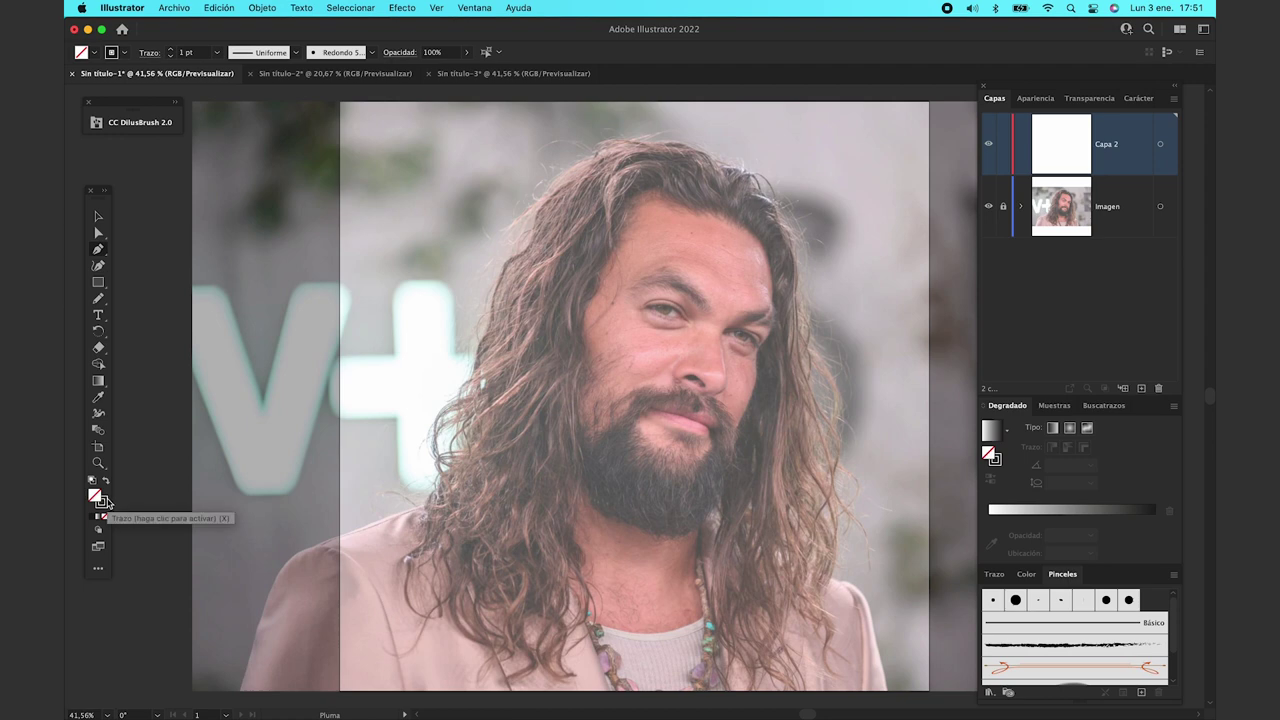
{"action": "left_click", "coordinate": [104, 501]}
{"action": "double_click", "coordinate": [104, 503]}
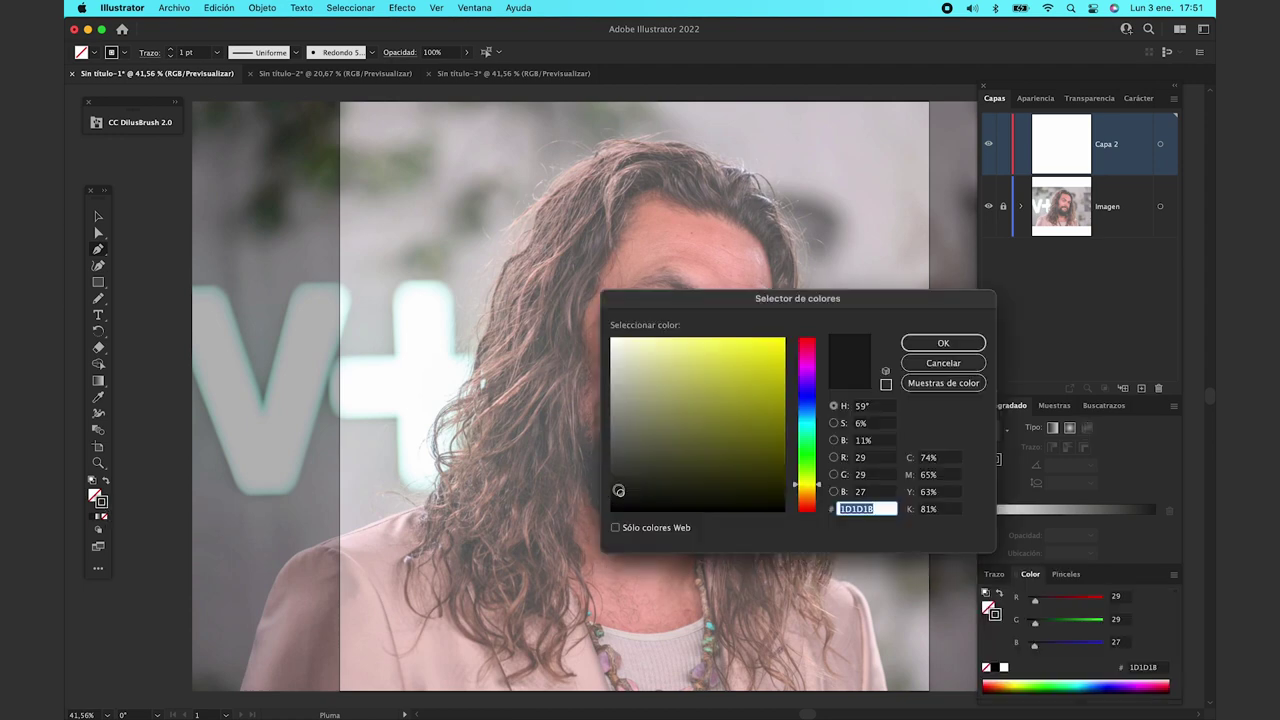
{"action": "left_click_drag", "start_coordinate": [614, 492], "coordinate": [611, 512]}
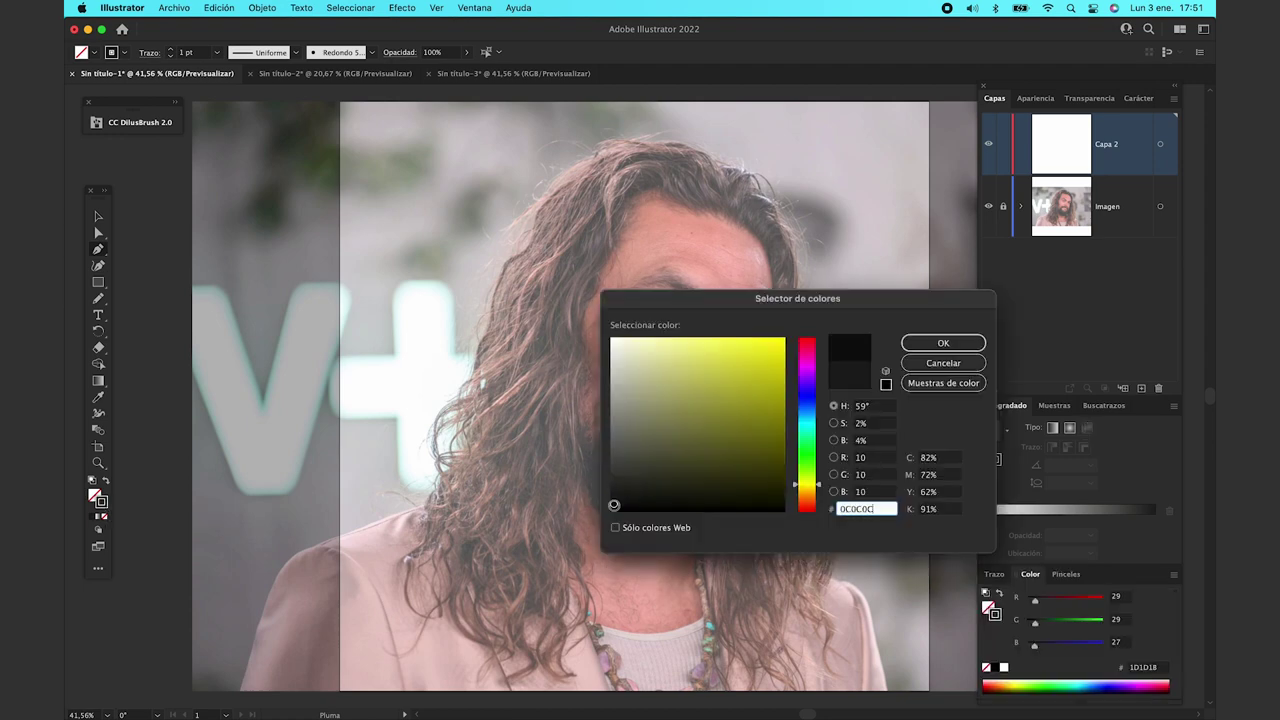
{"action": "left_click", "coordinate": [956, 345]}
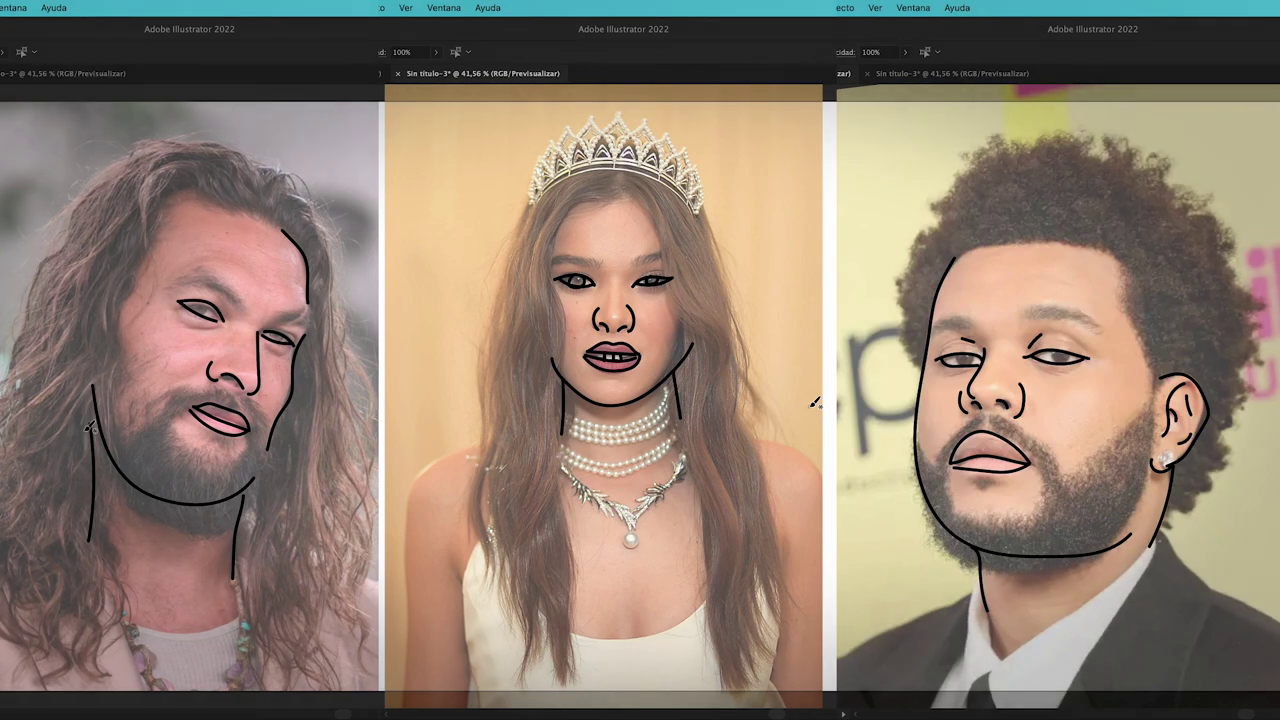
Step: Trace the left eye outline and a lower-eyelid curve with the Pen tool
{"action": "scroll", "coordinate": [718, 398], "scroll_direction": "down", "scroll_amount": 2}
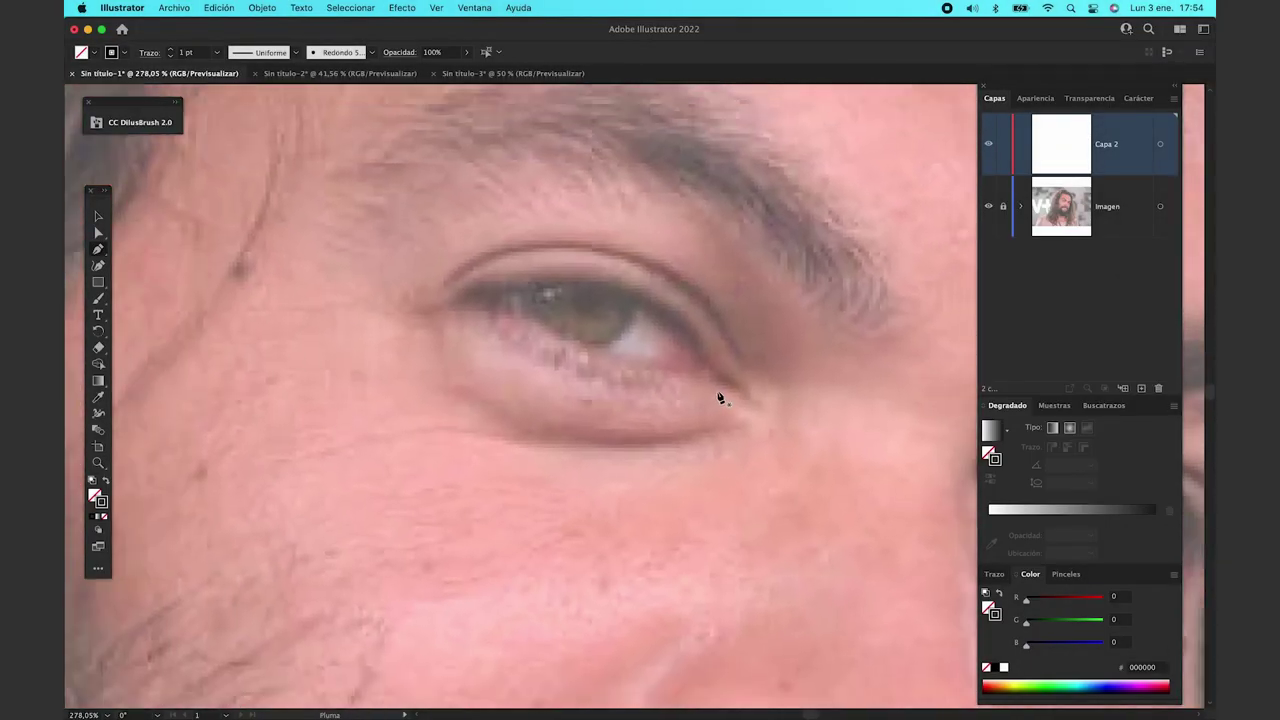
{"action": "left_click", "coordinate": [751, 394]}
{"action": "left_click", "coordinate": [708, 358]}
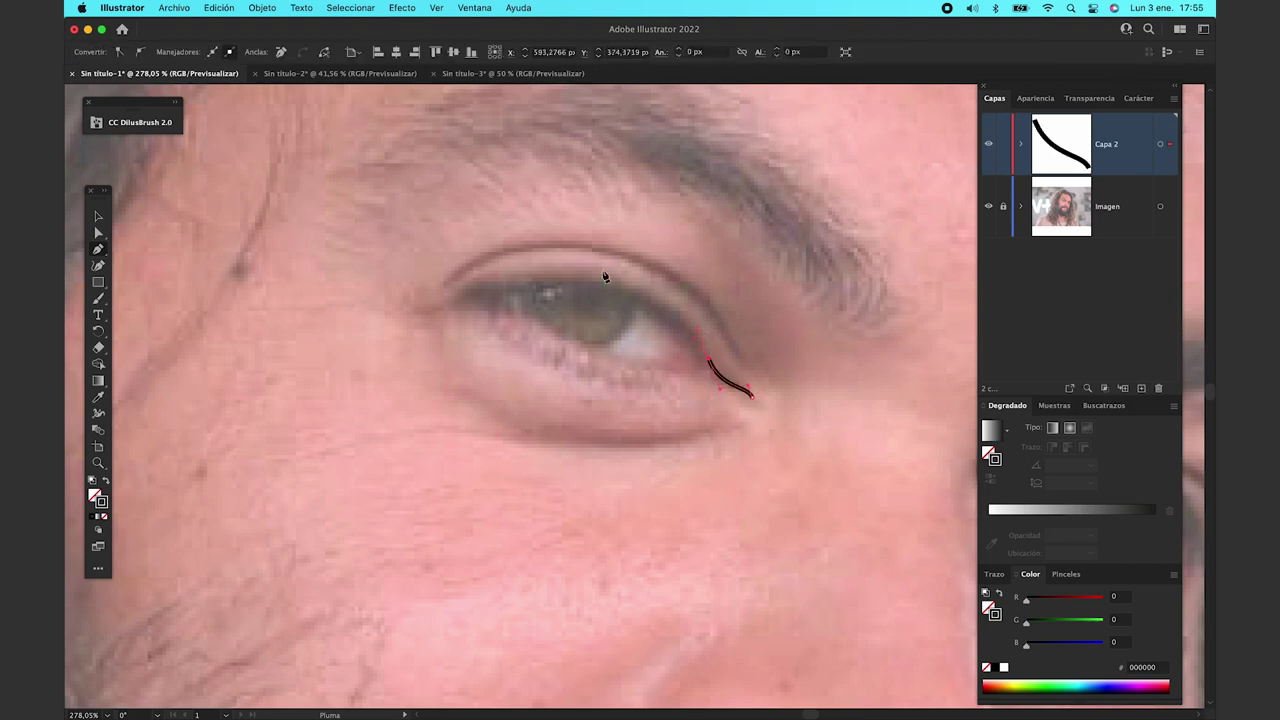
{"action": "left_click_drag", "start_coordinate": [497, 285], "coordinate": [366, 323]}
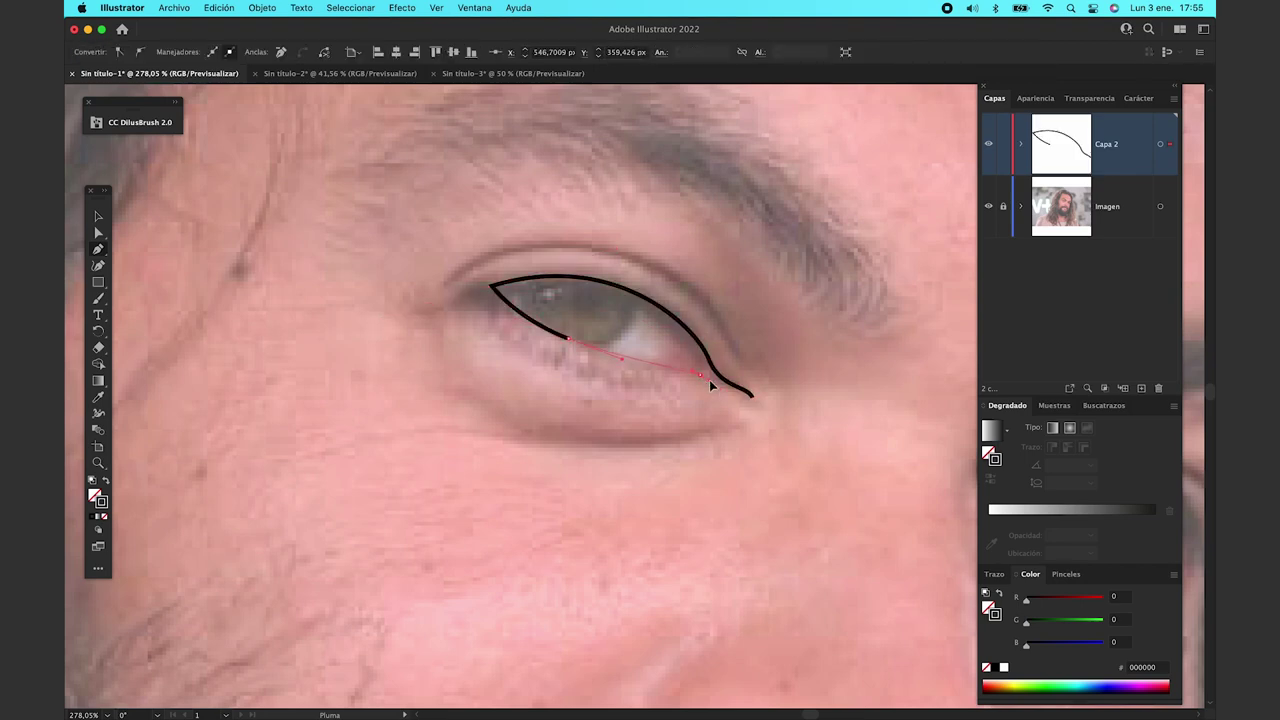
{"action": "left_click", "coordinate": [751, 394]}
{"action": "key", "text": "v"}
{"action": "left_click", "coordinate": [749, 361]}
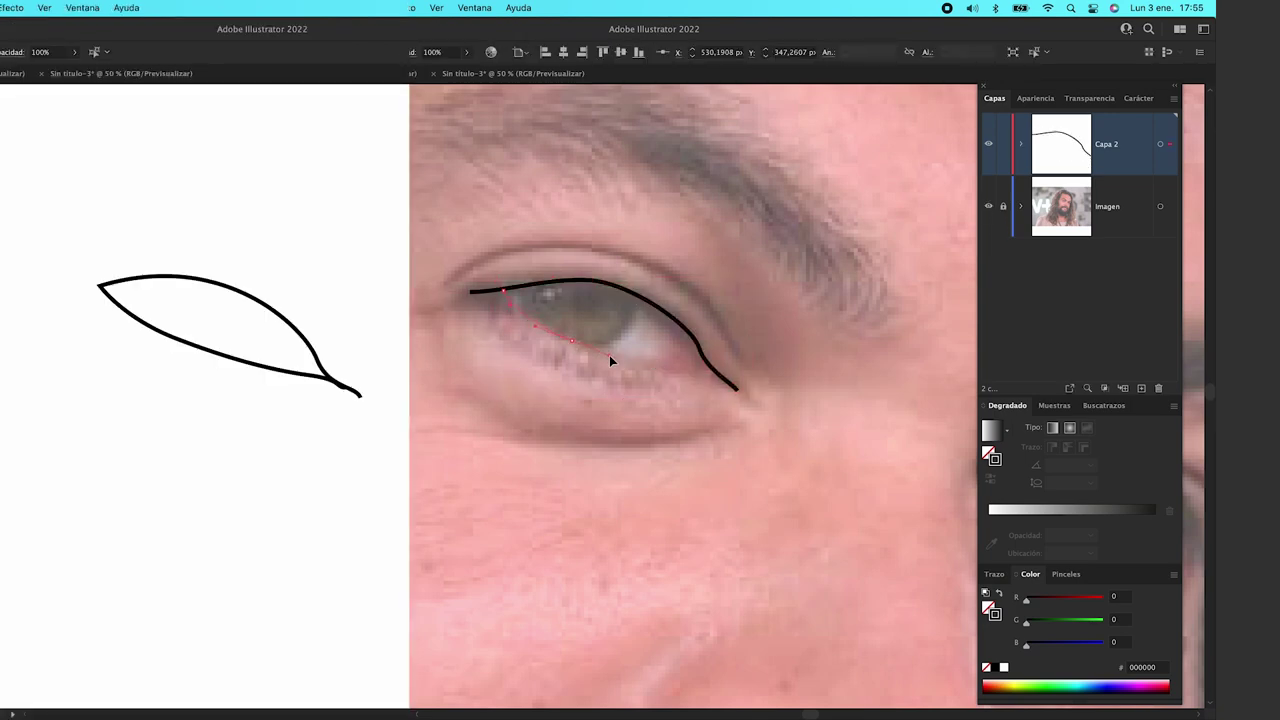
{"action": "left_click_drag", "start_coordinate": [737, 389], "coordinate": [500, 294]}
{"action": "left_click", "coordinate": [503, 295]}
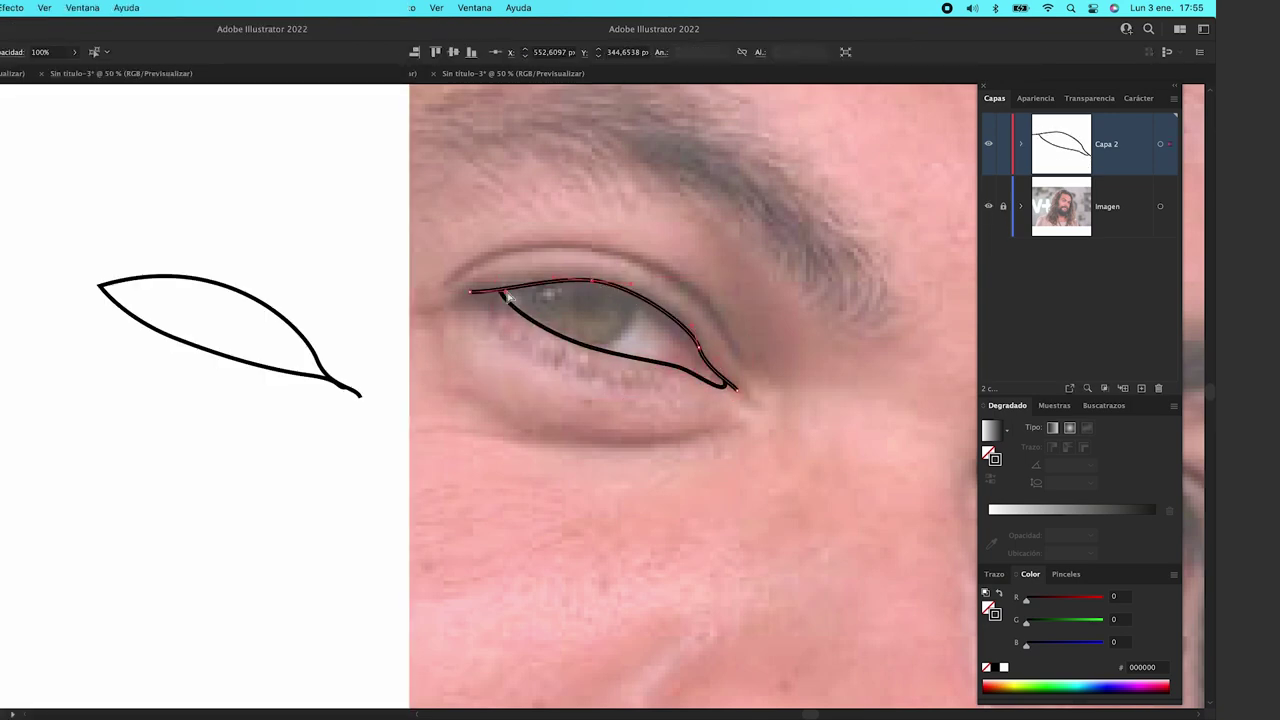
{"action": "left_click", "coordinate": [742, 300]}
{"action": "left_click", "coordinate": [986, 208]}
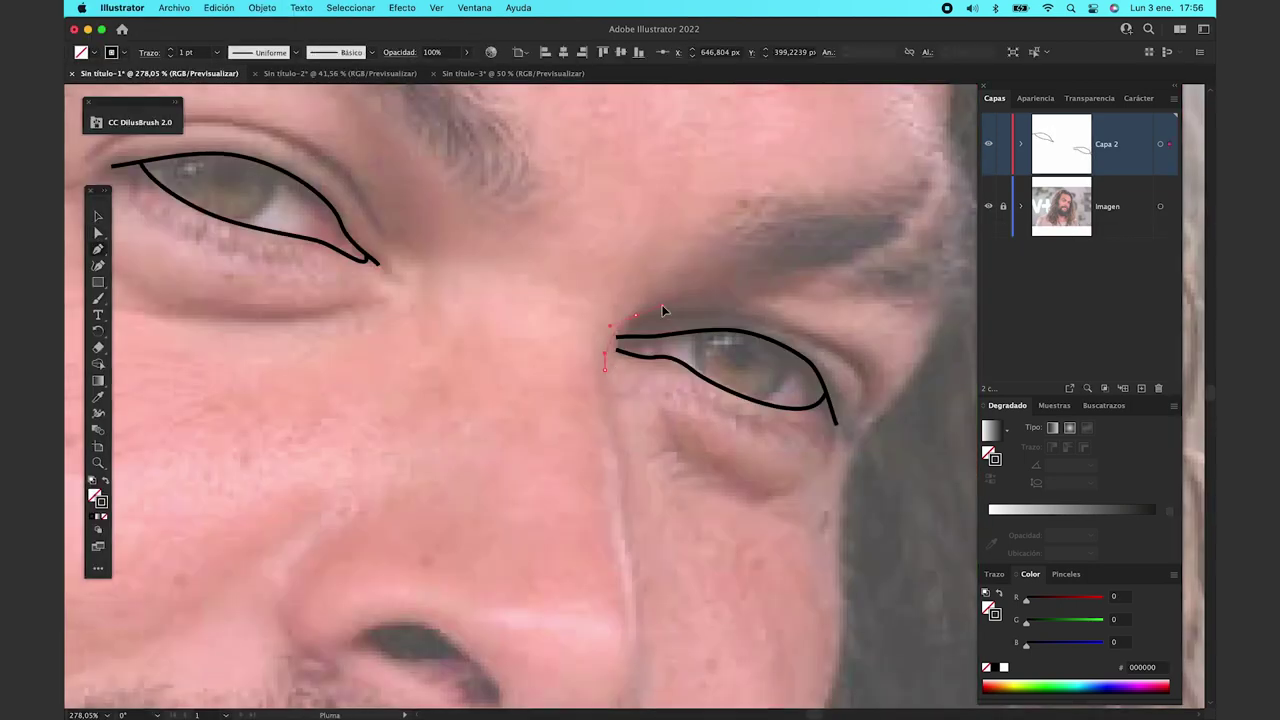
{"action": "left_click", "coordinate": [608, 380]}
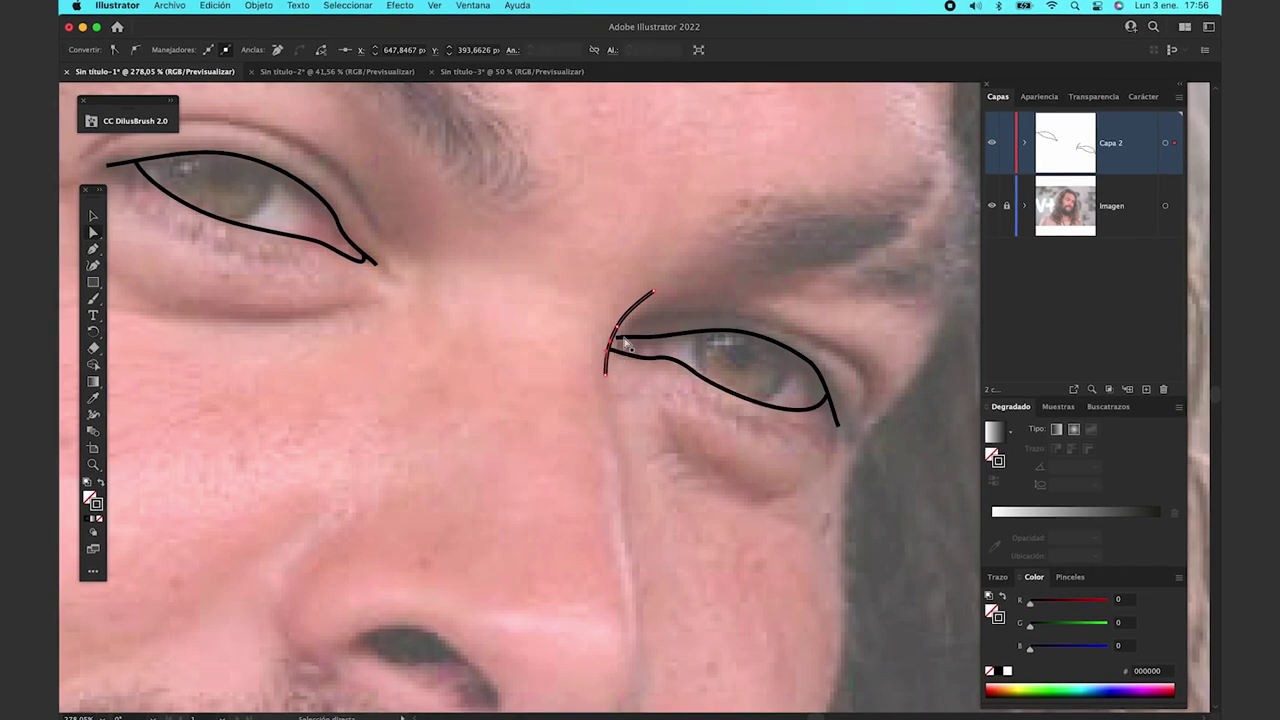
{"action": "key", "text": "a"}
Step: Toggle the Imagen layer's visibility off and on to check the traced eye lines
{"action": "scroll", "coordinate": [613, 408], "scroll_direction": "down", "scroll_amount": 2}
{"action": "left_click_drag", "start_coordinate": [608, 265], "coordinate": [648, 640]}
{"action": "scroll", "coordinate": [652, 336], "scroll_direction": "down", "scroll_amount": 3}
{"action": "scroll", "coordinate": [652, 336], "scroll_direction": "up", "scroll_amount": 3}
{"action": "key", "text": "p"}
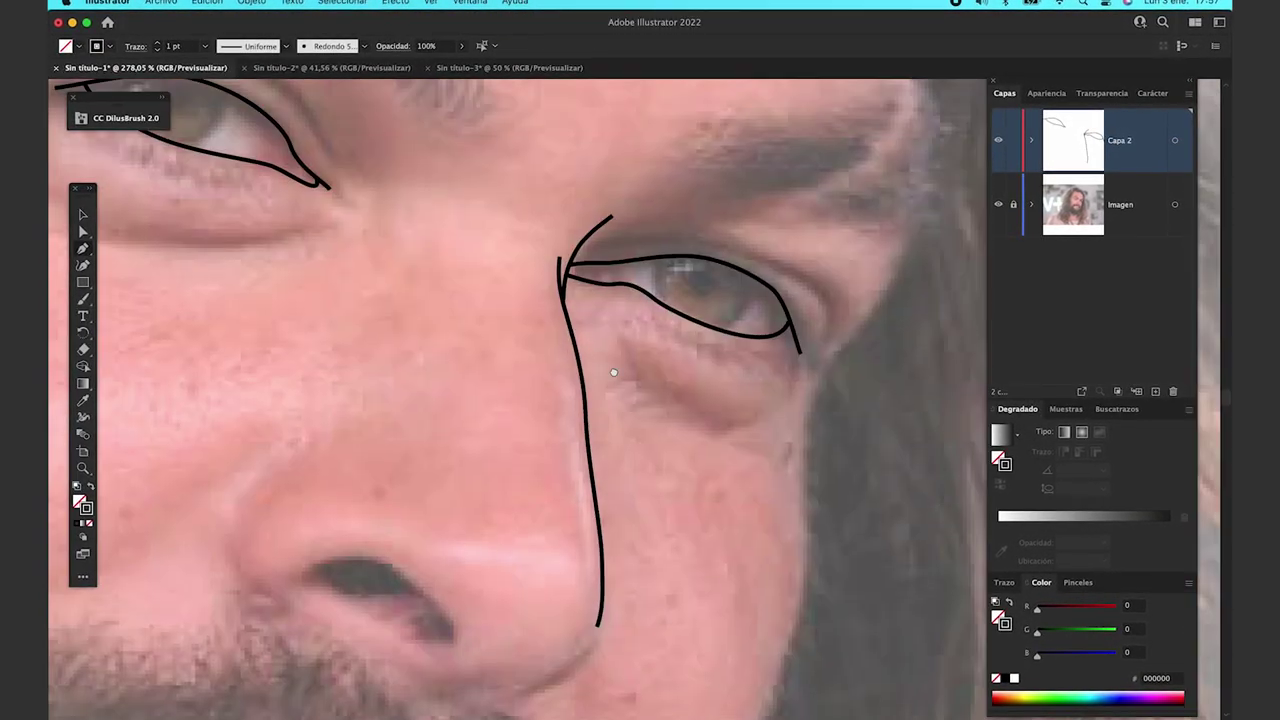
{"action": "left_click", "coordinate": [1001, 206]}
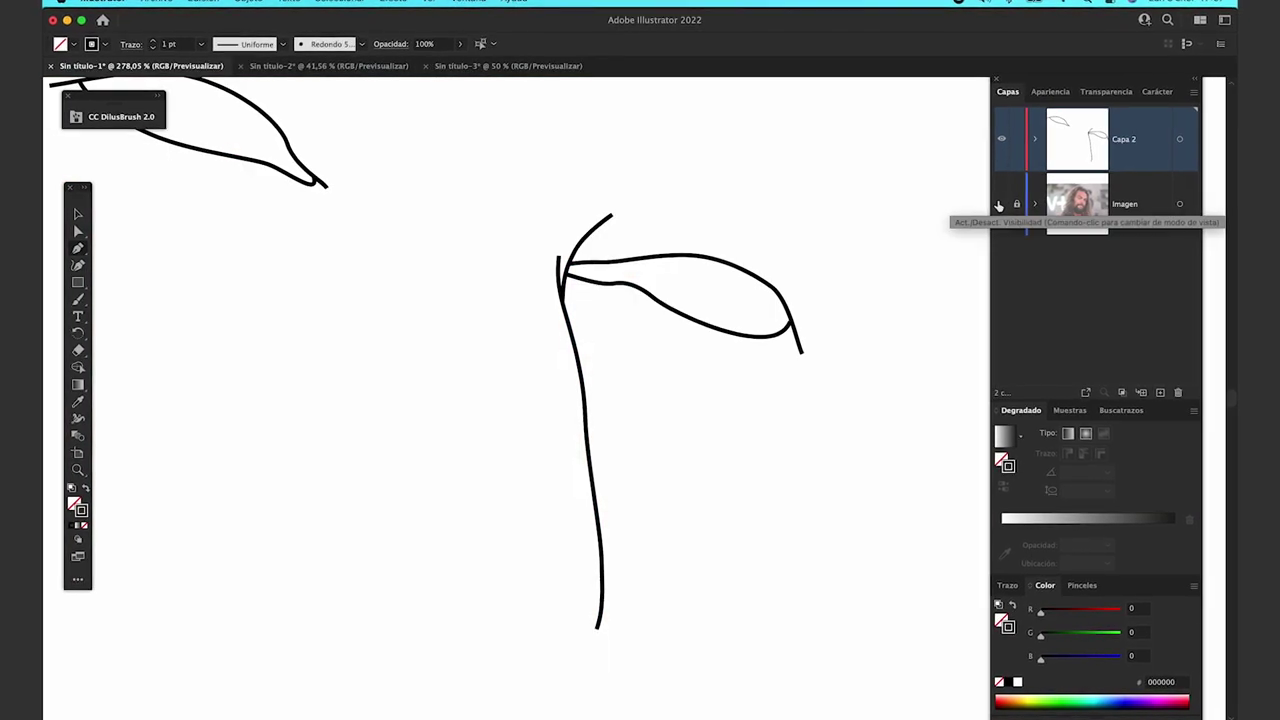
{"action": "left_click", "coordinate": [1003, 203]}
{"action": "scroll", "coordinate": [600, 400], "scroll_direction": "down", "scroll_amount": 2}
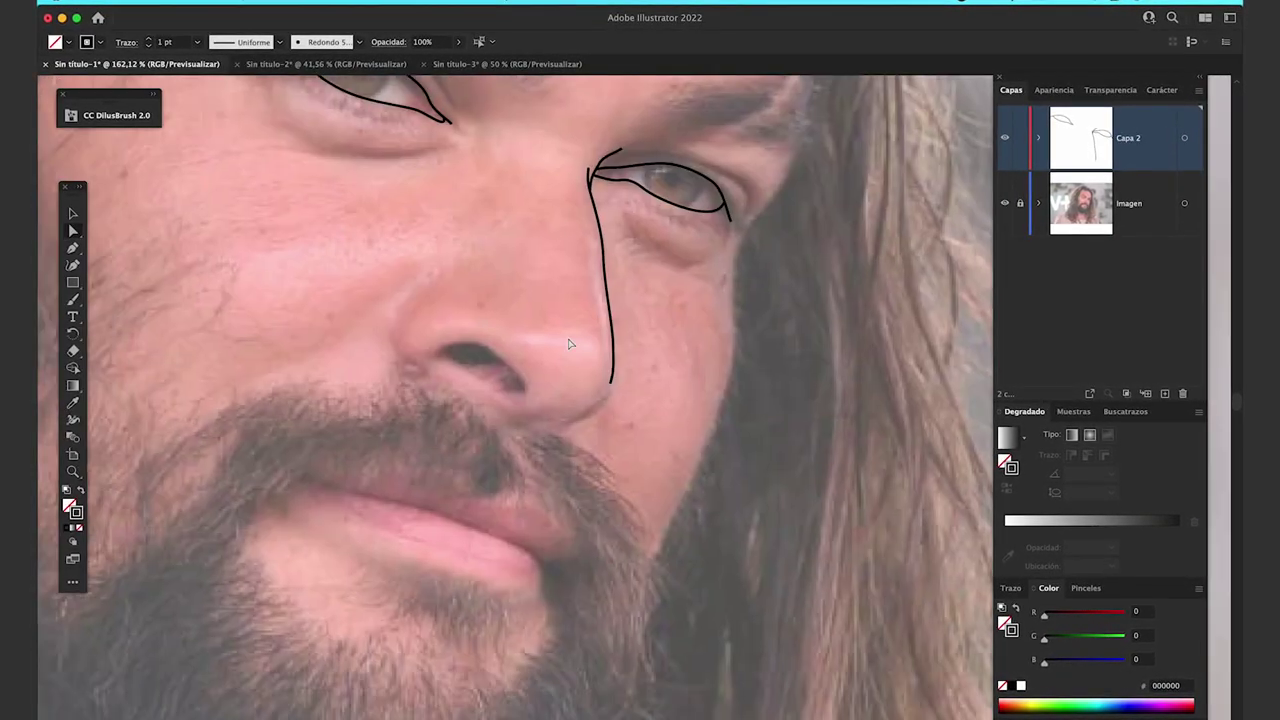
{"action": "scroll", "coordinate": [554, 477], "scroll_direction": "up", "scroll_amount": 3}
Step: Trace the nose wing, the nostril's top edge and the curve under the nose
{"action": "left_click", "coordinate": [563, 482]}
{"action": "left_click_drag", "start_coordinate": [537, 388], "coordinate": [603, 308]}
{"action": "key", "text": "Escape"}
{"action": "scroll", "coordinate": [700, 480], "scroll_direction": "down", "scroll_amount": 2}
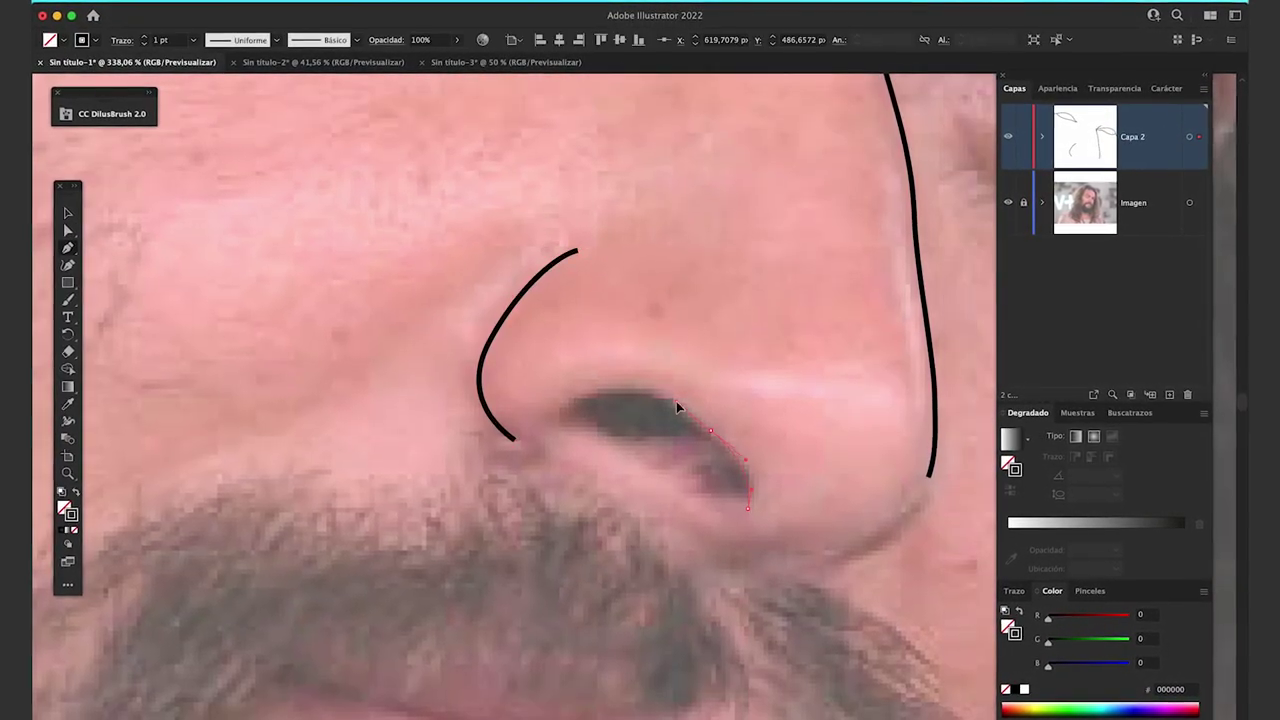
{"action": "left_click", "coordinate": [565, 418]}
{"action": "left_click_drag", "start_coordinate": [747, 512], "coordinate": [757, 455]}
{"action": "left_click", "coordinate": [706, 489]}
{"action": "scroll", "coordinate": [706, 489], "scroll_direction": "down", "scroll_amount": 2}
{"action": "scroll", "coordinate": [706, 489], "scroll_direction": "right", "scroll_amount": 4}
{"action": "key", "text": "Escape"}
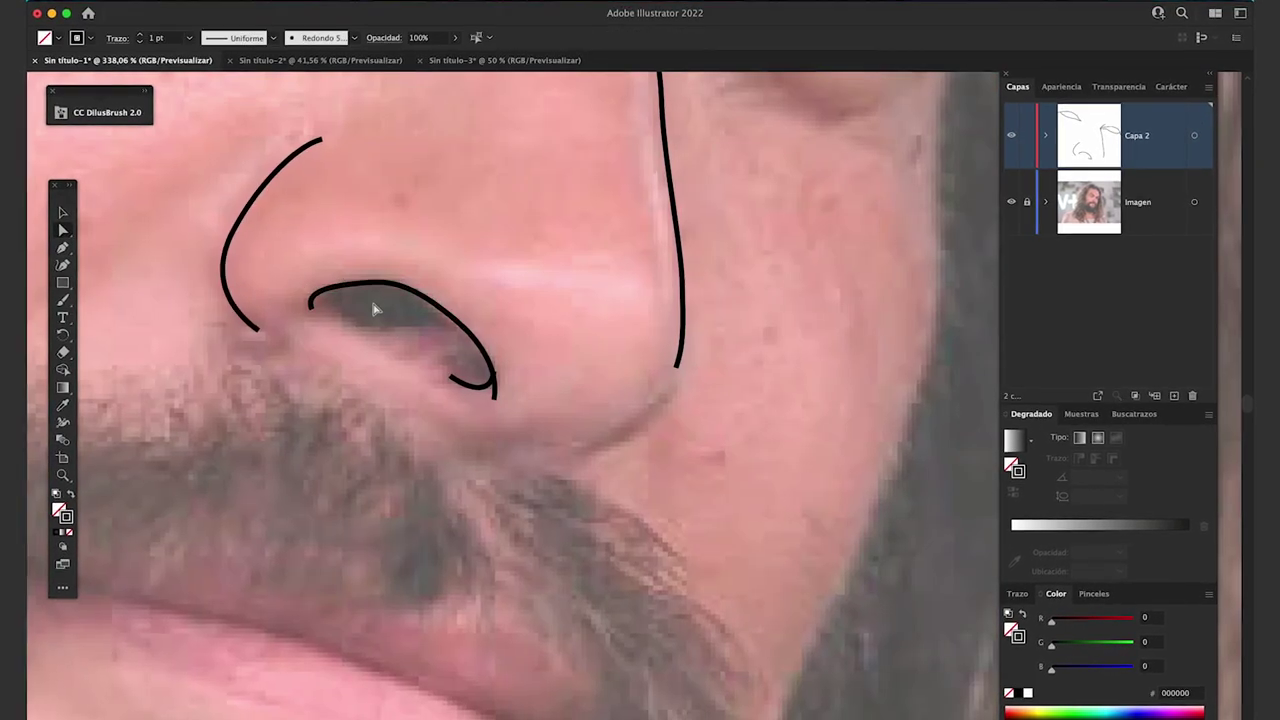
{"action": "left_click", "coordinate": [651, 408]}
{"action": "left_click_drag", "start_coordinate": [566, 455], "coordinate": [531, 470]}
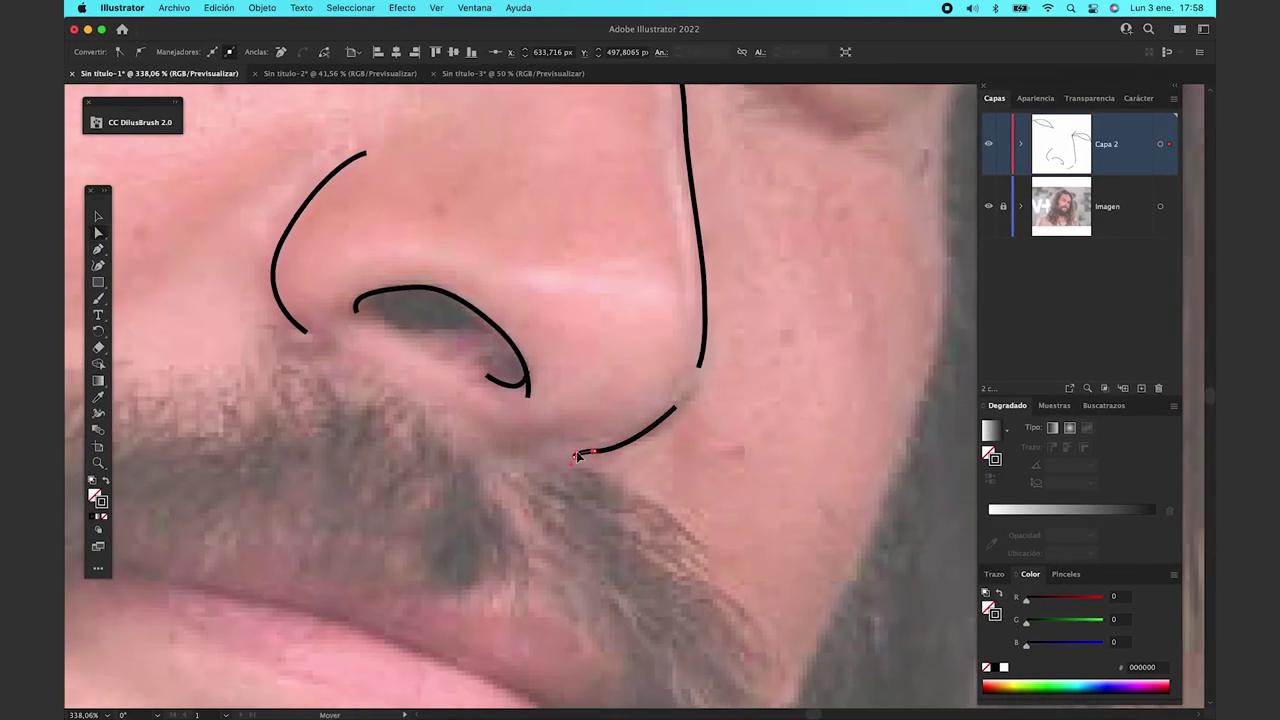
{"action": "key", "text": "Escape"}
Step: Add small curved strokes at the inner and outer corners of the eye
{"action": "scroll", "coordinate": [751, 244], "scroll_direction": "up", "scroll_amount": 5}
{"action": "scroll", "coordinate": [700, 390], "scroll_direction": "up", "scroll_amount": 3}
{"action": "scroll", "coordinate": [700, 390], "scroll_direction": "up", "scroll_amount": 2}
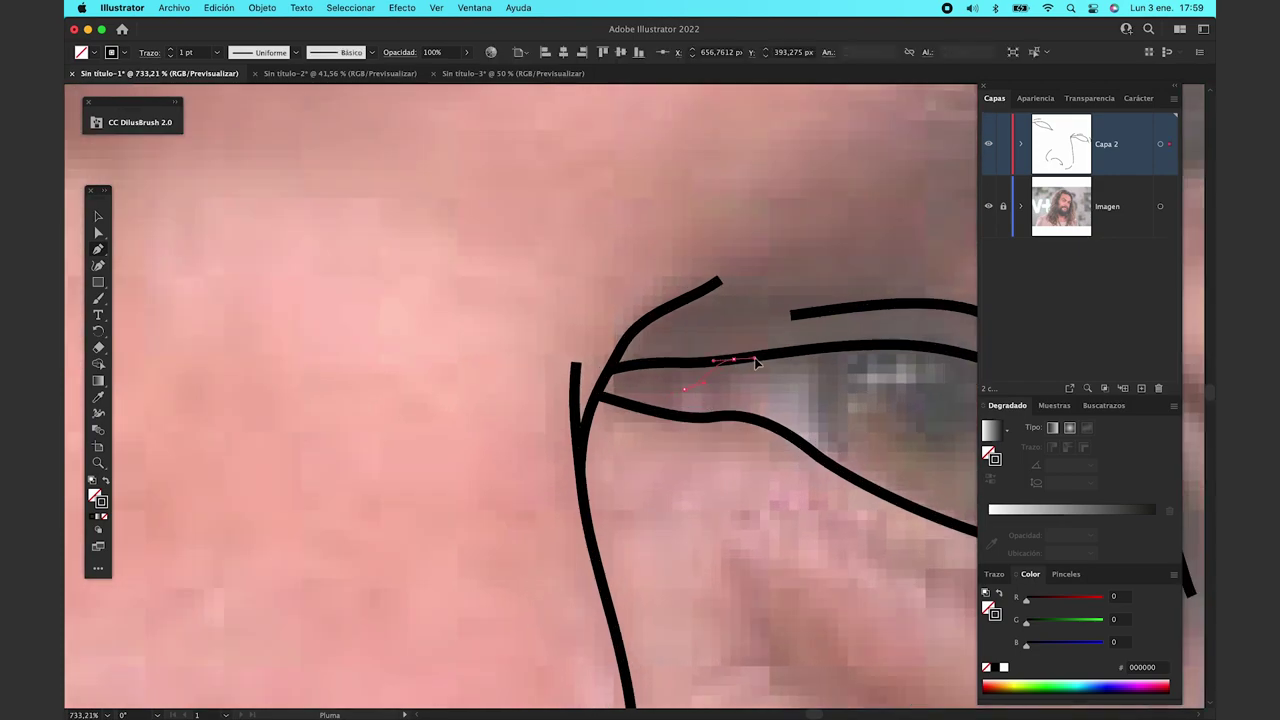
{"action": "key", "text": "p"}
{"action": "left_click", "coordinate": [688, 387]}
{"action": "left_click_drag", "start_coordinate": [722, 413], "coordinate": [728, 350]}
{"action": "scroll", "coordinate": [728, 350], "scroll_direction": "down", "scroll_amount": 3}
{"action": "scroll", "coordinate": [600, 400], "scroll_direction": "up", "scroll_amount": 3}
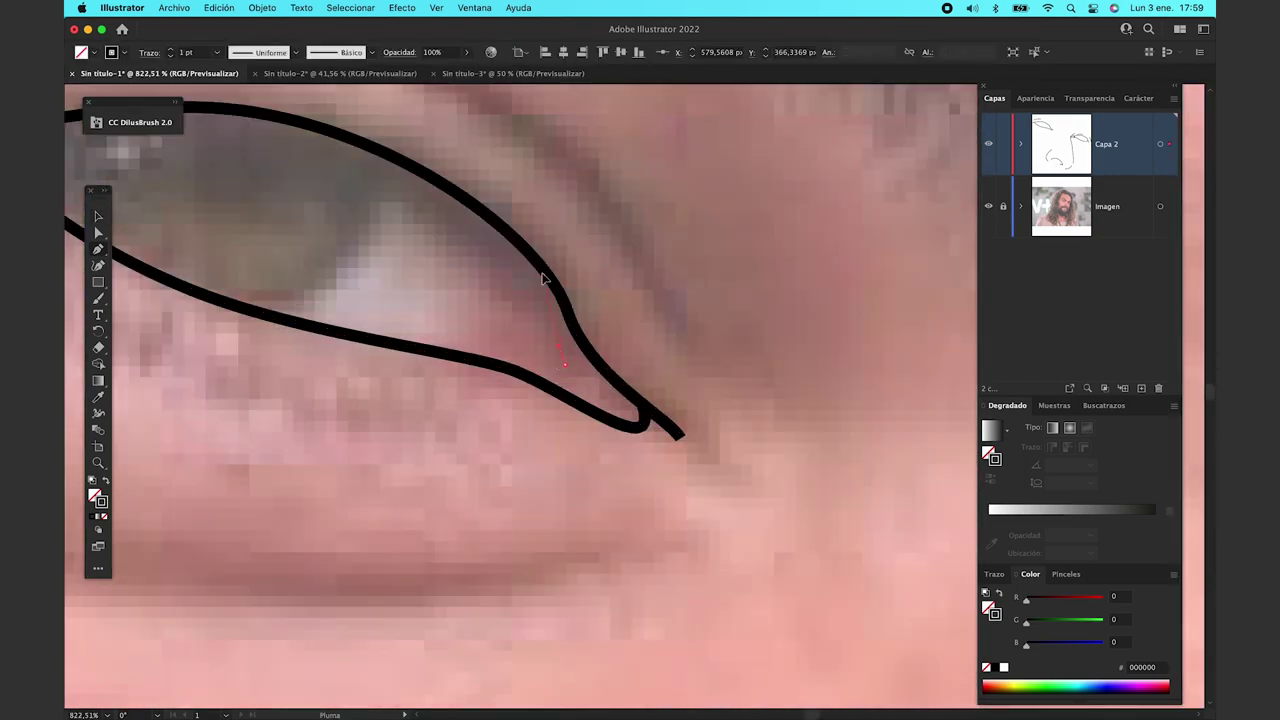
{"action": "left_click", "coordinate": [563, 362]}
{"action": "left_click_drag", "start_coordinate": [493, 363], "coordinate": [512, 365]}
{"action": "scroll", "coordinate": [600, 280], "scroll_direction": "down", "scroll_amount": 3}
{"action": "scroll", "coordinate": [656, 276], "scroll_direction": "down", "scroll_amount": 3}
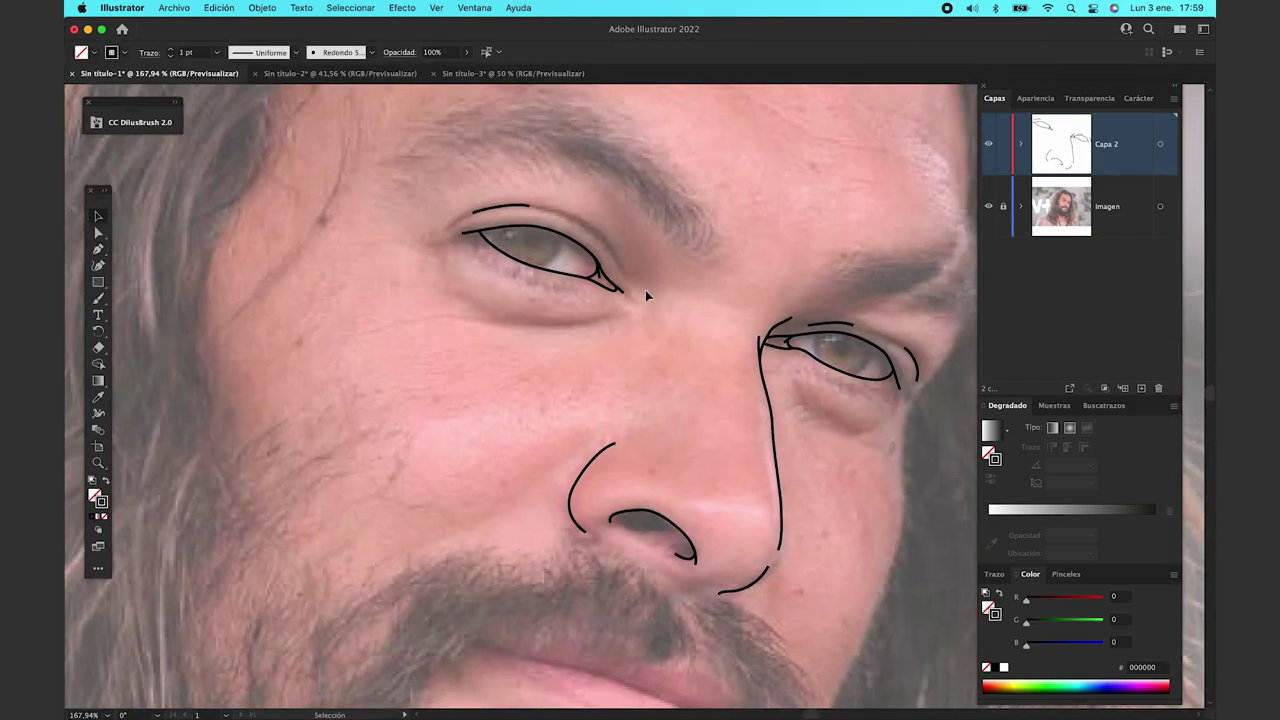
{"action": "scroll", "coordinate": [645, 290], "scroll_direction": "up", "scroll_amount": 2}
{"action": "key", "text": "v"}
{"action": "scroll", "coordinate": [667, 284], "scroll_direction": "up", "scroll_amount": 2}
{"action": "key", "text": "a"}
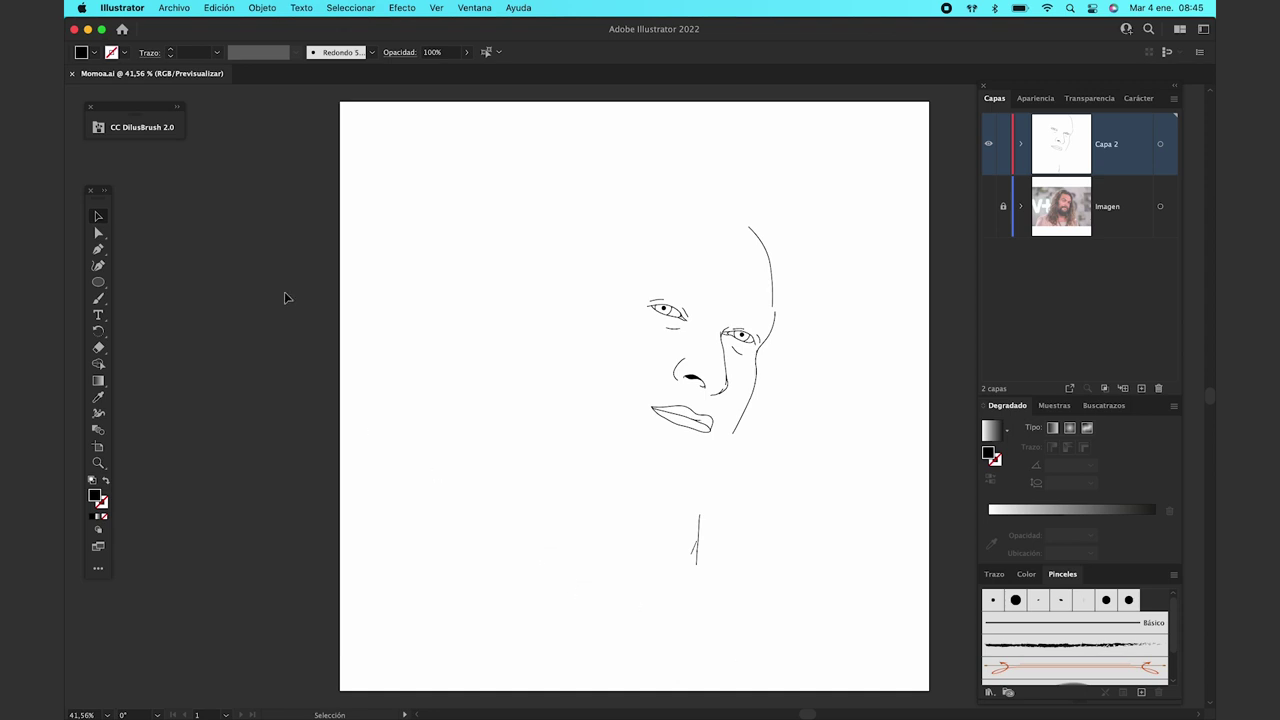
Step: Select all same-appearance face strokes of the Momoa portrait and apply a DilusBrush brush
{"action": "left_click", "coordinate": [179, 110]}
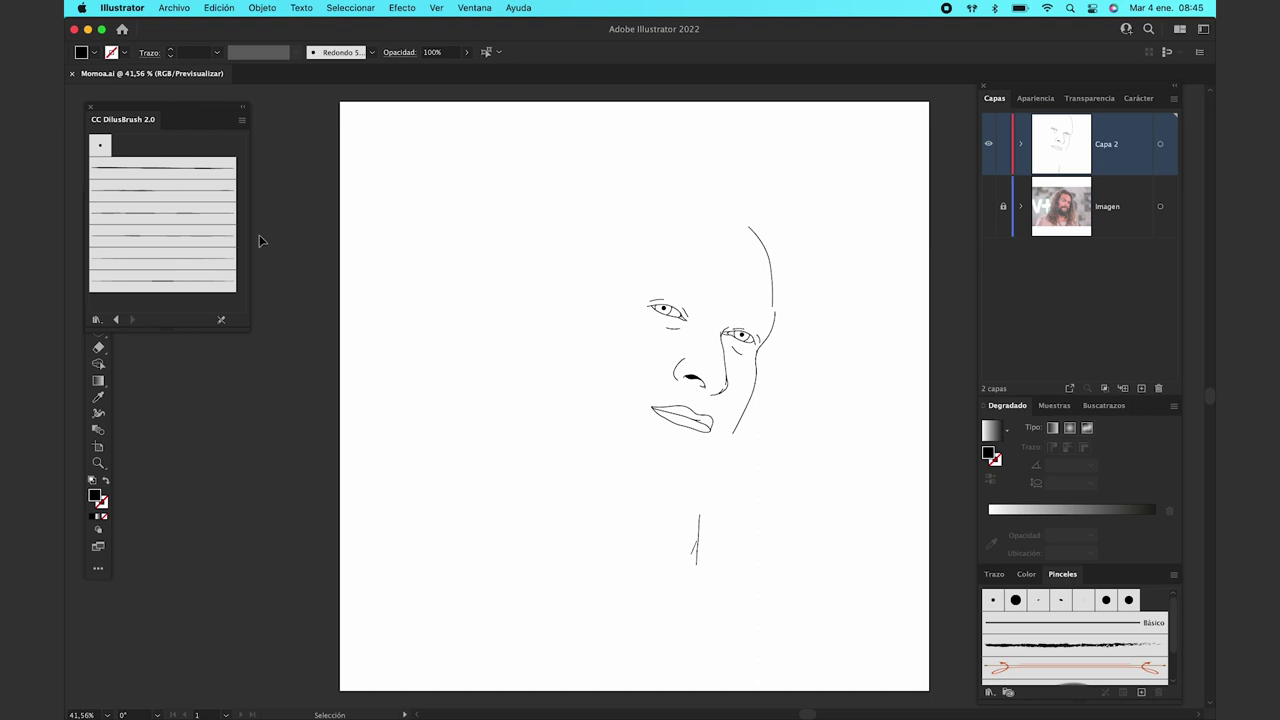
{"action": "left_click", "coordinate": [722, 346]}
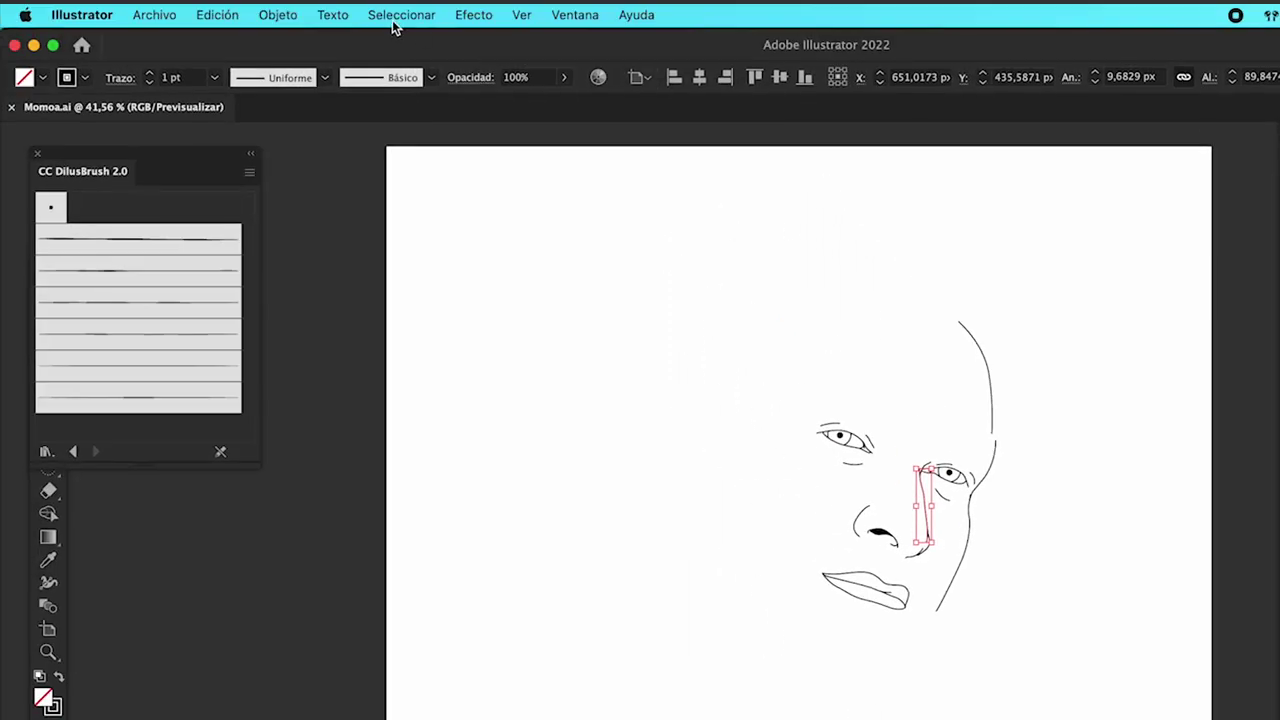
{"action": "left_click", "coordinate": [480, 18]}
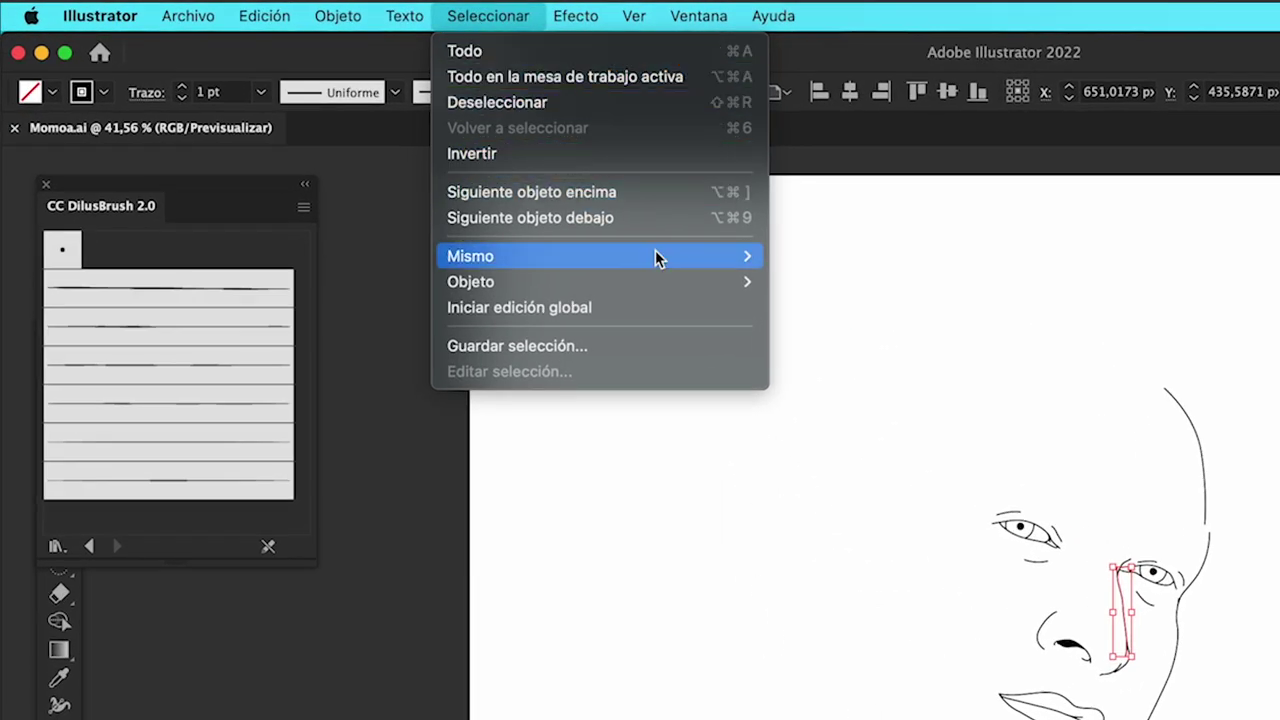
{"action": "mouse_move", "coordinate": [400, 256]}
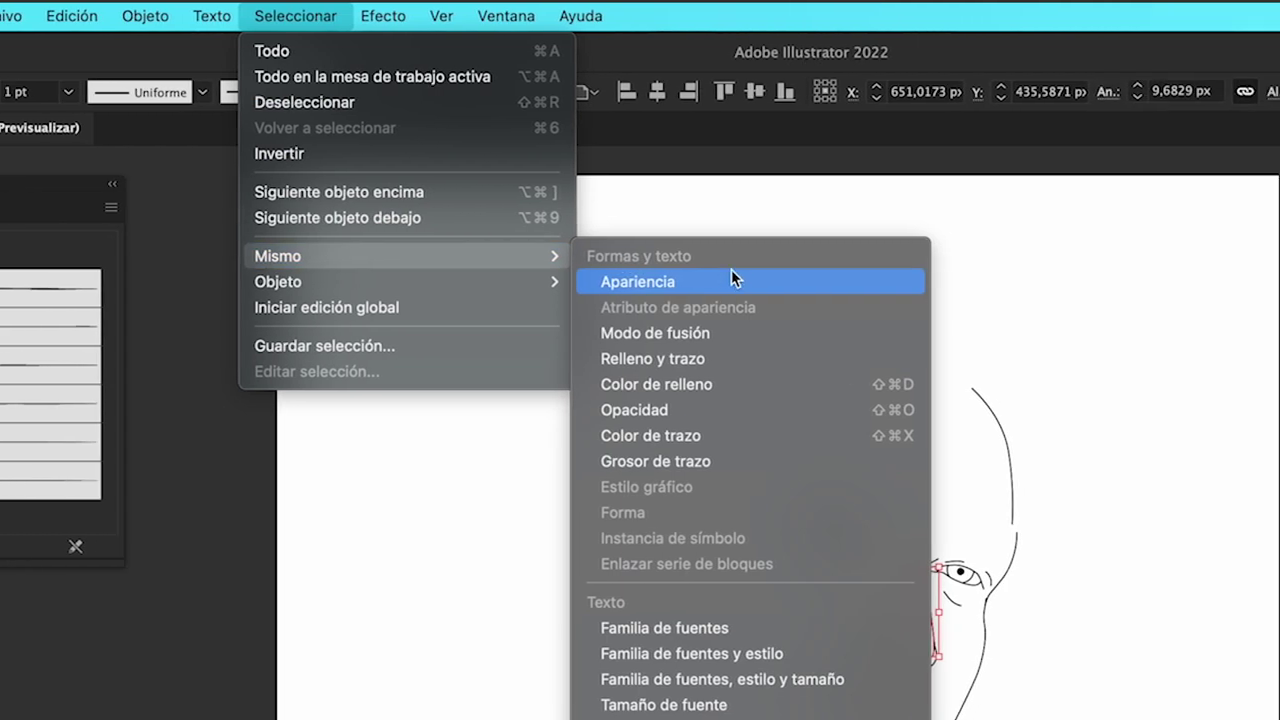
{"action": "left_click", "coordinate": [745, 435]}
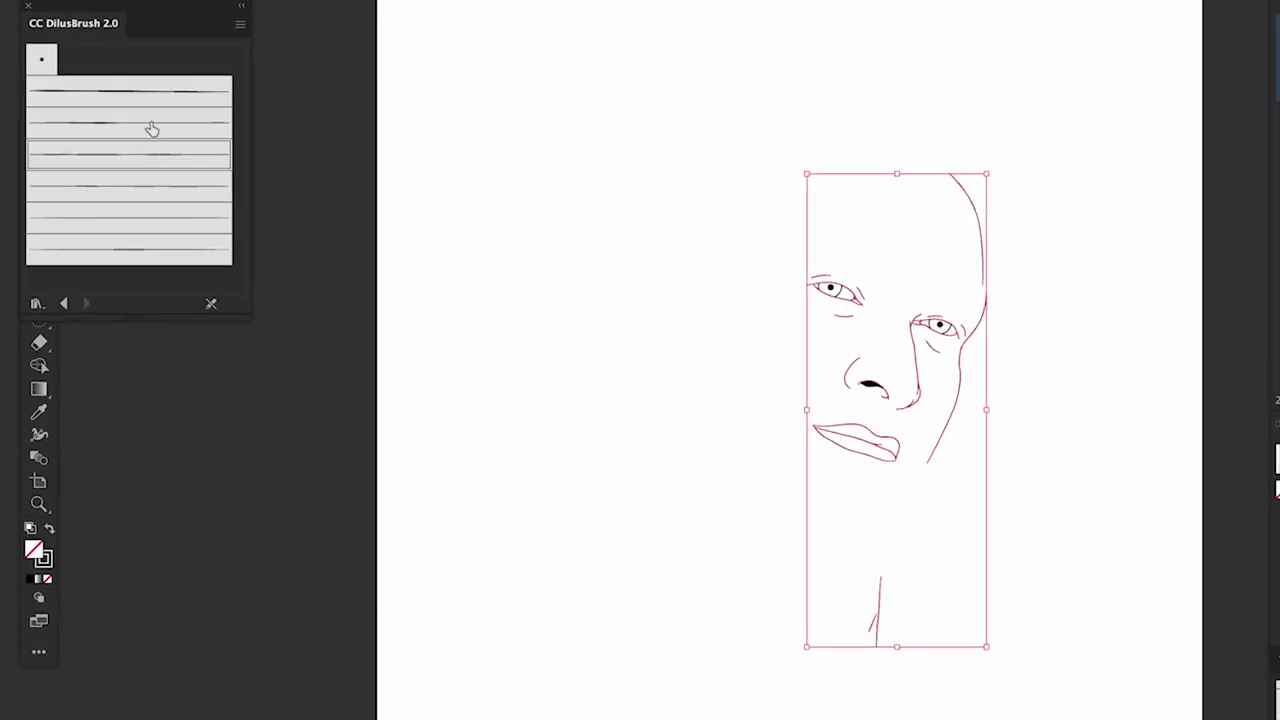
{"action": "left_click", "coordinate": [152, 128]}
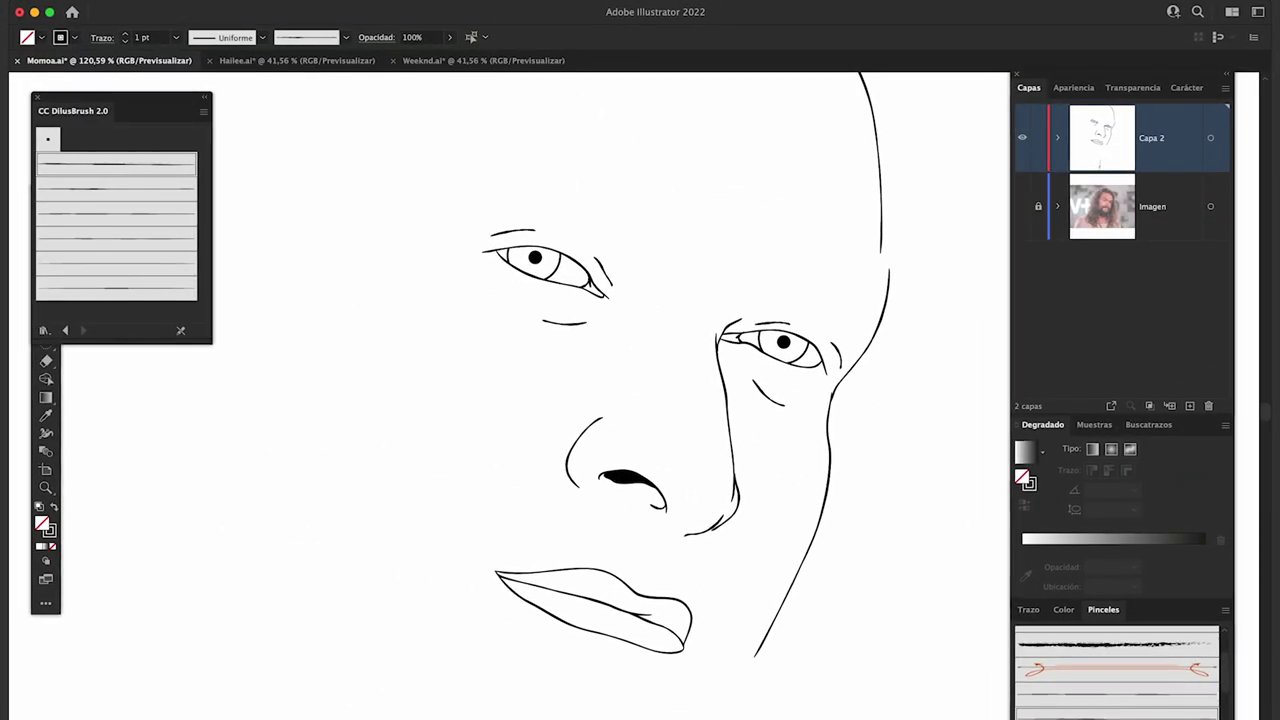
Step: Zoom into the Momoa portrait's eye to inspect the brushed strokes
{"action": "scroll", "coordinate": [704, 533], "scroll_direction": "up", "scroll_amount": 3}
{"action": "scroll", "coordinate": [775, 385], "scroll_direction": "up", "scroll_amount": 3}
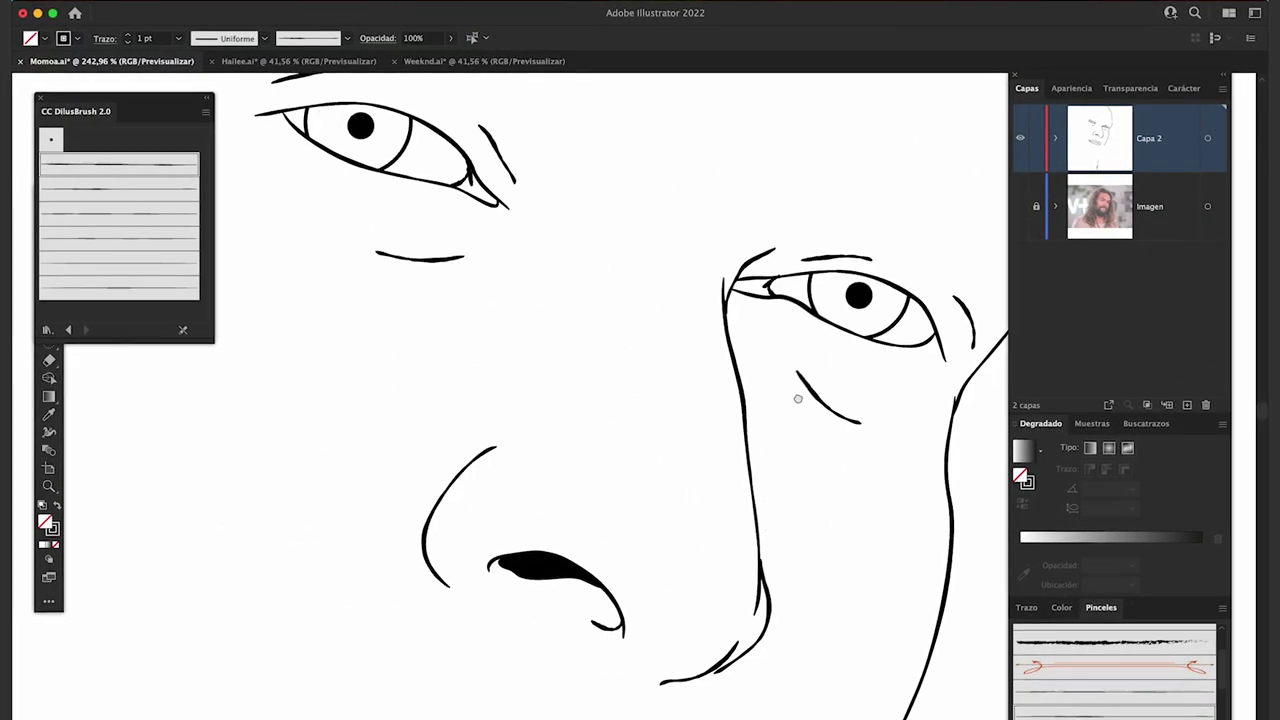
{"action": "scroll", "coordinate": [780, 360], "scroll_direction": "up", "scroll_amount": 3}
{"action": "scroll", "coordinate": [770, 335], "scroll_direction": "up", "scroll_amount": 3}
{"action": "scroll", "coordinate": [766, 314], "scroll_direction": "up", "scroll_amount": 3}
{"action": "scroll", "coordinate": [481, 327], "scroll_direction": "up", "scroll_amount": 3}
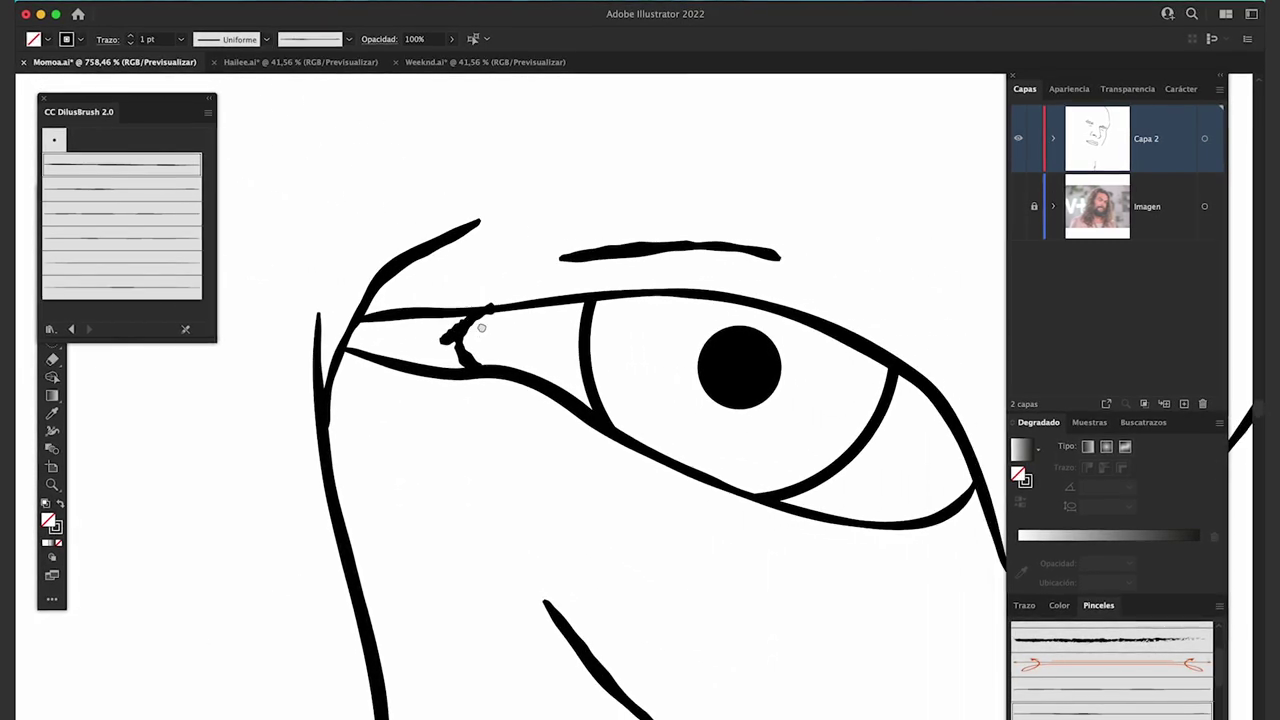
{"action": "scroll", "coordinate": [617, 256], "scroll_direction": "down", "scroll_amount": 3}
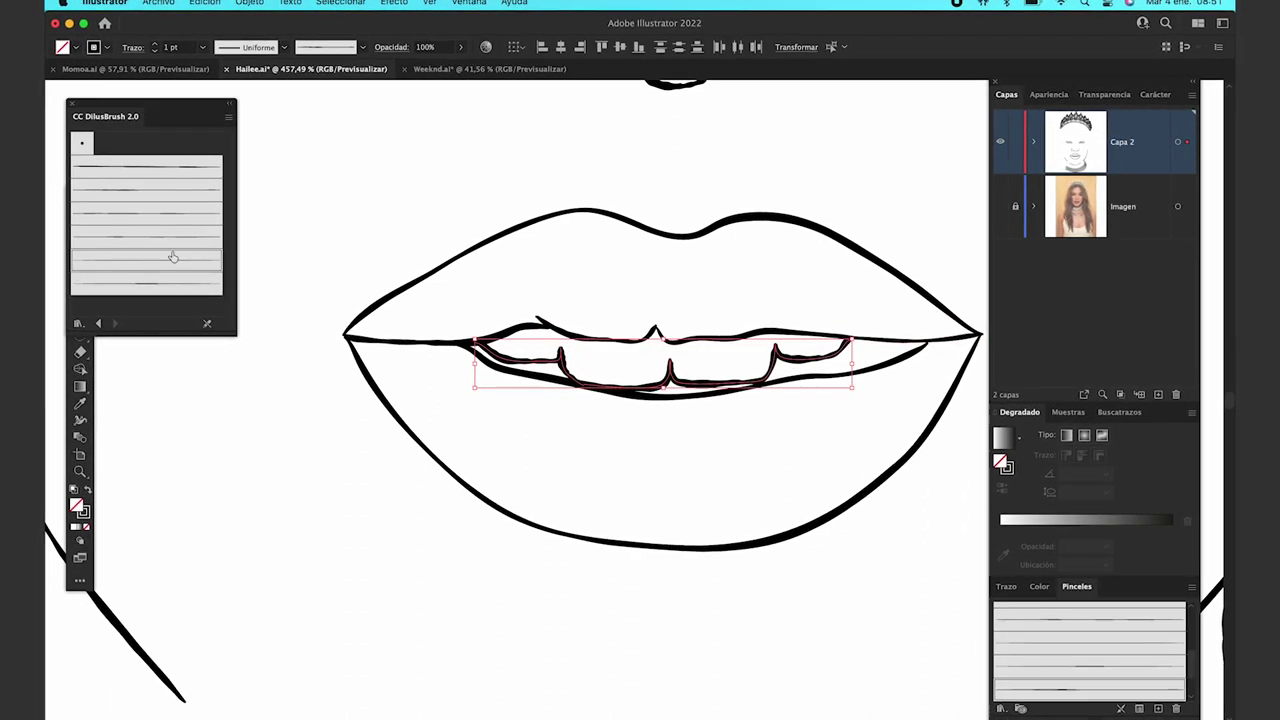
Step: Apply a DilusBrush brush to the Weeknd portrait's inner-ear lines
{"action": "scroll", "coordinate": [973, 333], "scroll_direction": "down", "scroll_amount": 2}
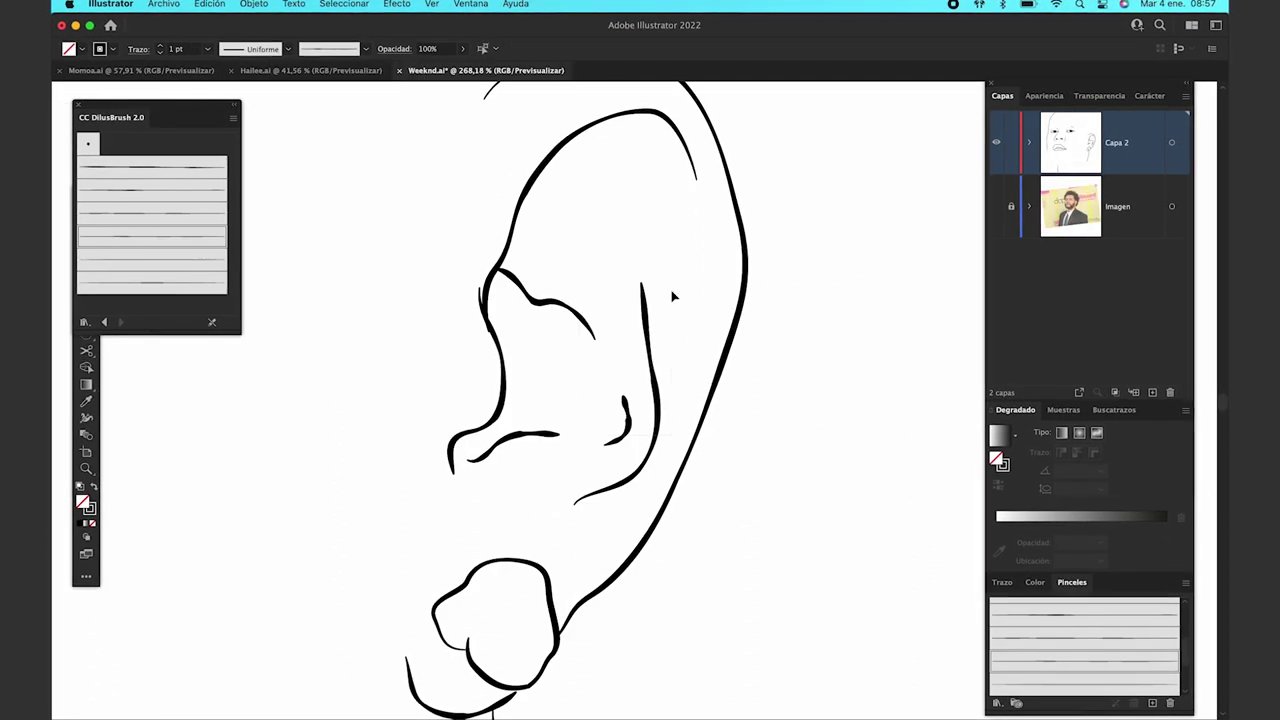
{"action": "left_click_drag", "start_coordinate": [551, 457], "coordinate": [551, 460]}
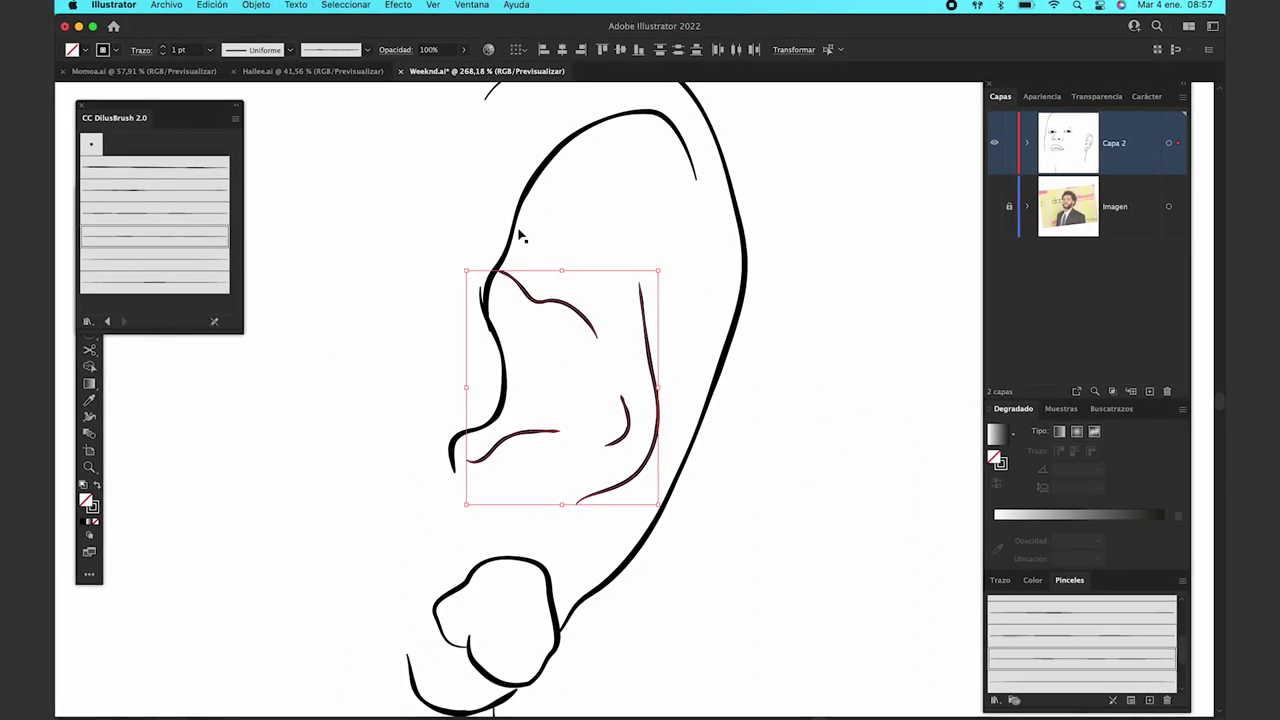
{"action": "left_click", "coordinate": [457, 285]}
{"action": "left_click", "coordinate": [490, 300]}
Step: Adjust the outer ear's helix curve and check the earlobe line
{"action": "key", "text": "a"}
{"action": "left_click", "coordinate": [491, 331]}
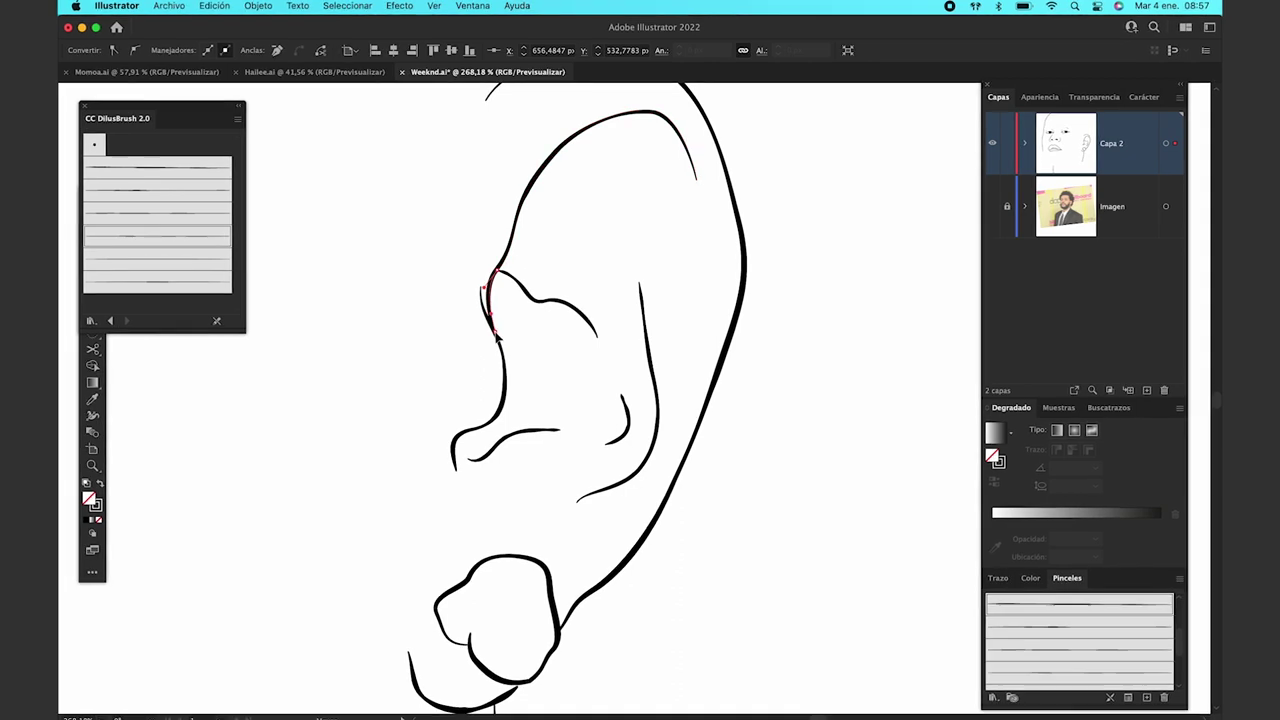
{"action": "scroll", "coordinate": [497, 338], "scroll_direction": "down", "scroll_amount": 5}
{"action": "key", "text": "v"}
{"action": "left_click", "coordinate": [450, 507]}
{"action": "left_click", "coordinate": [344, 360]}
{"action": "scroll", "coordinate": [552, 297], "scroll_direction": "down", "scroll_amount": 3}
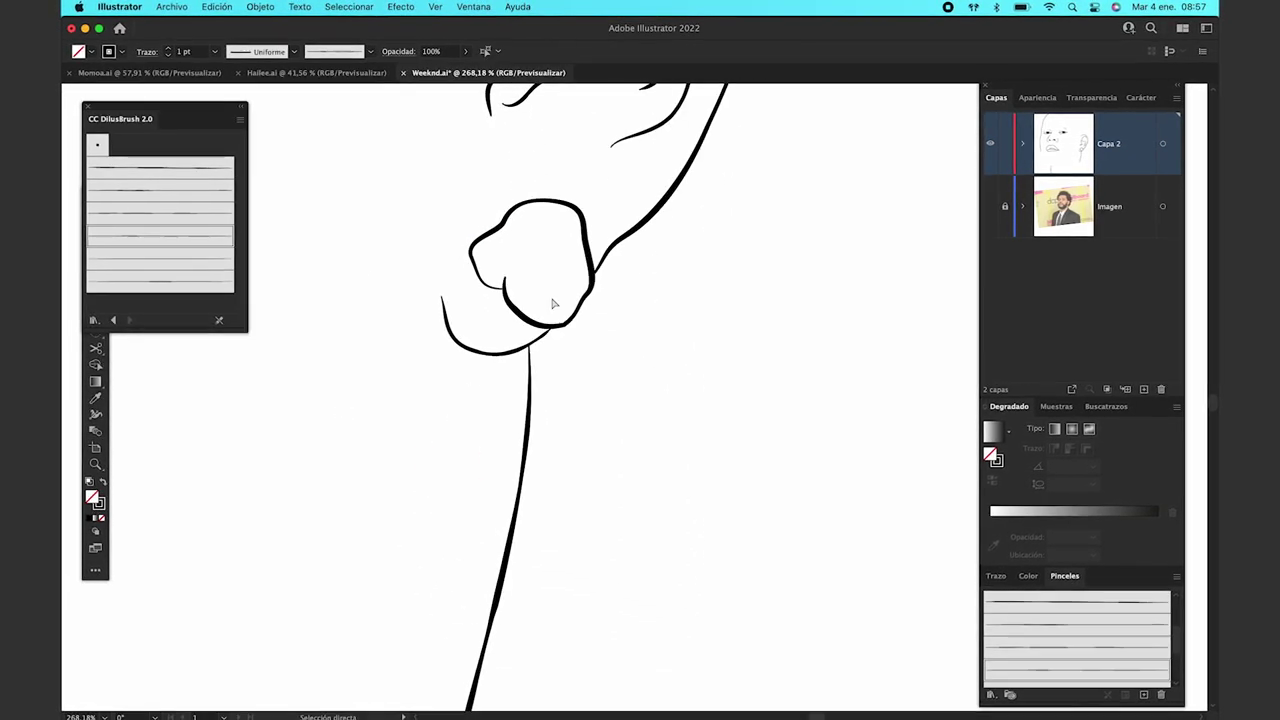
{"action": "scroll", "coordinate": [543, 337], "scroll_direction": "up", "scroll_amount": 3}
{"action": "scroll", "coordinate": [471, 400], "scroll_direction": "up", "scroll_amount": 2}
{"action": "scroll", "coordinate": [558, 193], "scroll_direction": "down", "scroll_amount": 1}
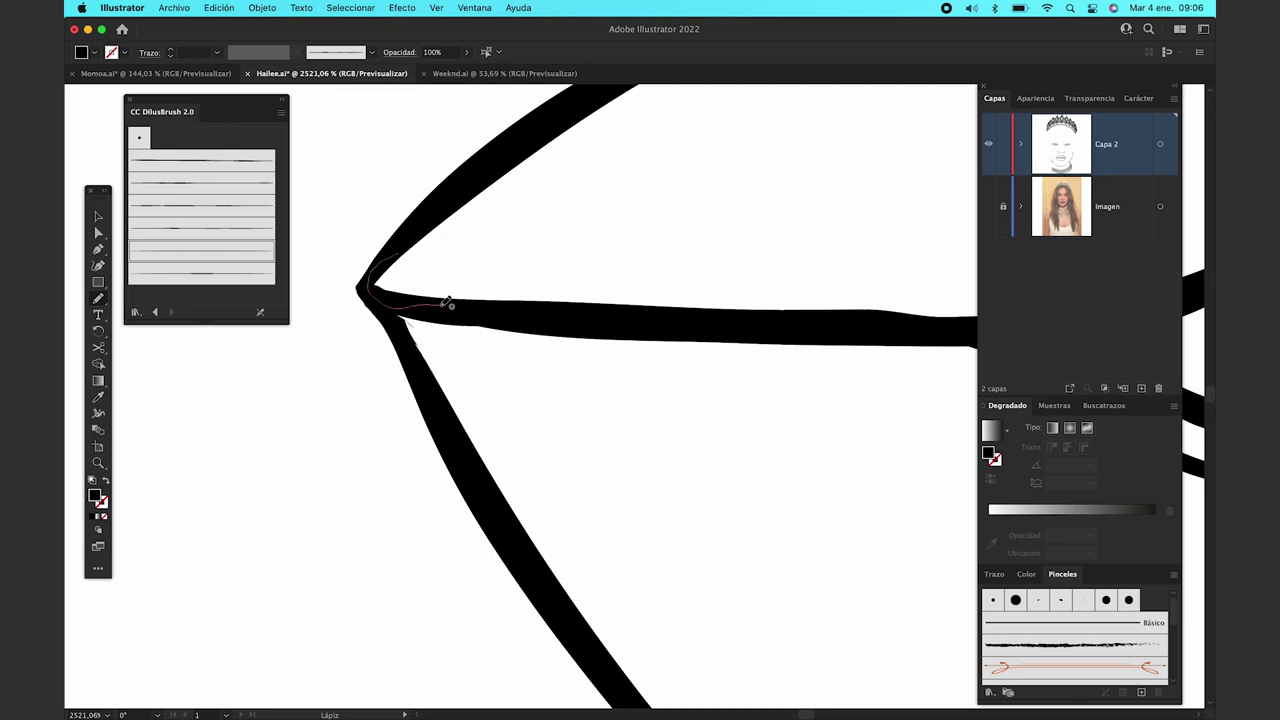
Step: Pan around the lip corners to inspect where the brushed lines meet
{"action": "scroll", "coordinate": [486, 199], "scroll_direction": "down", "scroll_amount": 5}
{"action": "scroll", "coordinate": [617, 329], "scroll_direction": "right", "scroll_amount": 5}
{"action": "scroll", "coordinate": [451, 289], "scroll_direction": "right", "scroll_amount": 5}
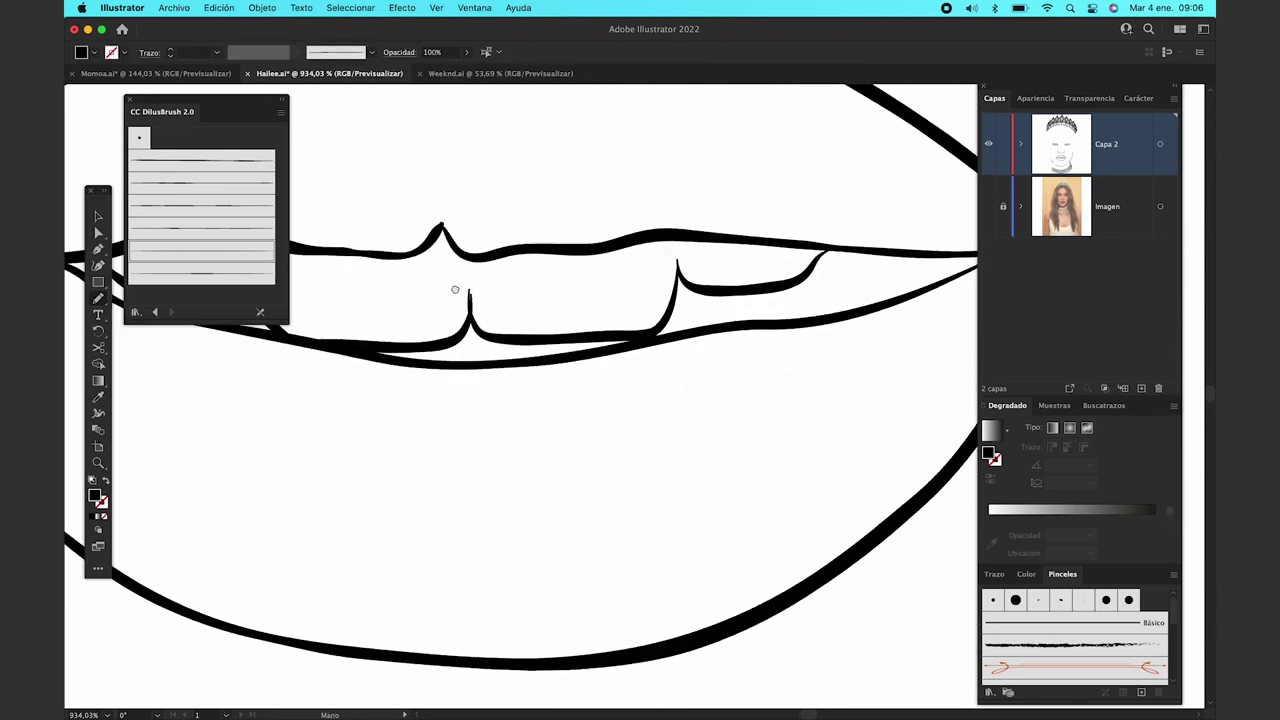
{"action": "scroll", "coordinate": [686, 236], "scroll_direction": "up", "scroll_amount": 5}
{"action": "scroll", "coordinate": [513, 273], "scroll_direction": "down", "scroll_amount": 5}
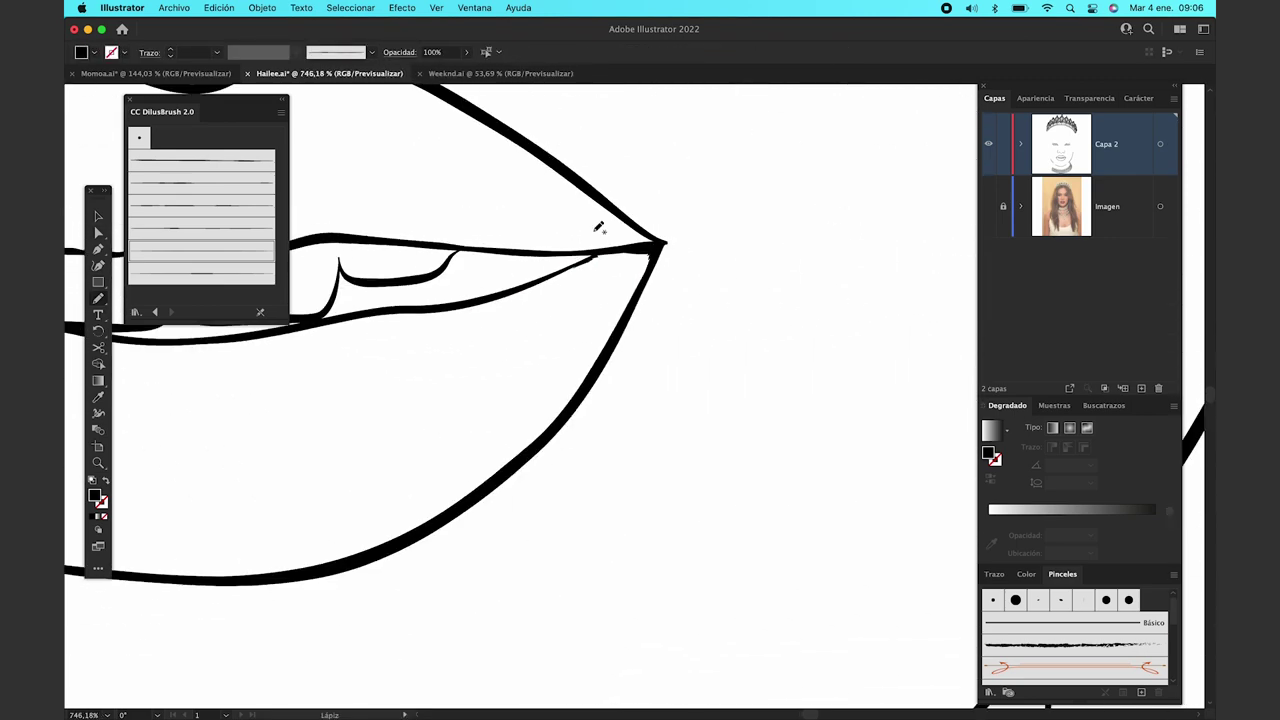
{"action": "scroll", "coordinate": [494, 271], "scroll_direction": "up", "scroll_amount": 5}
{"action": "scroll", "coordinate": [853, 206], "scroll_direction": "up", "scroll_amount": 3}
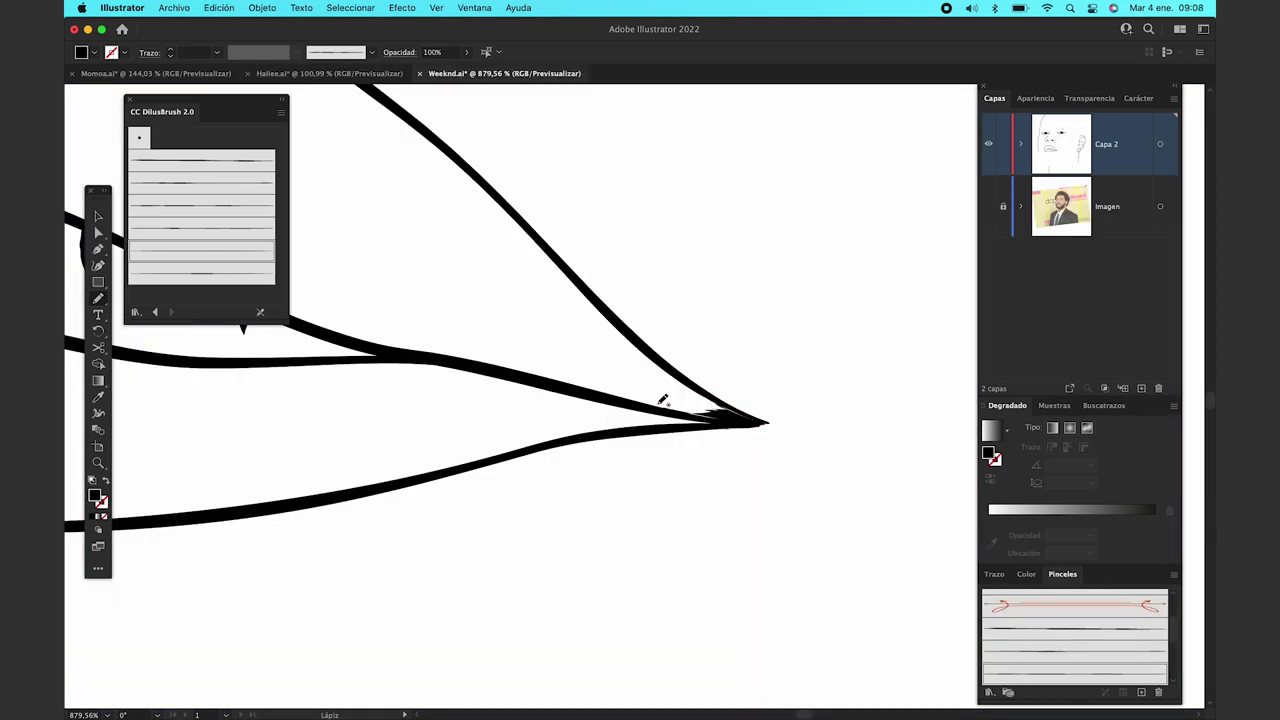